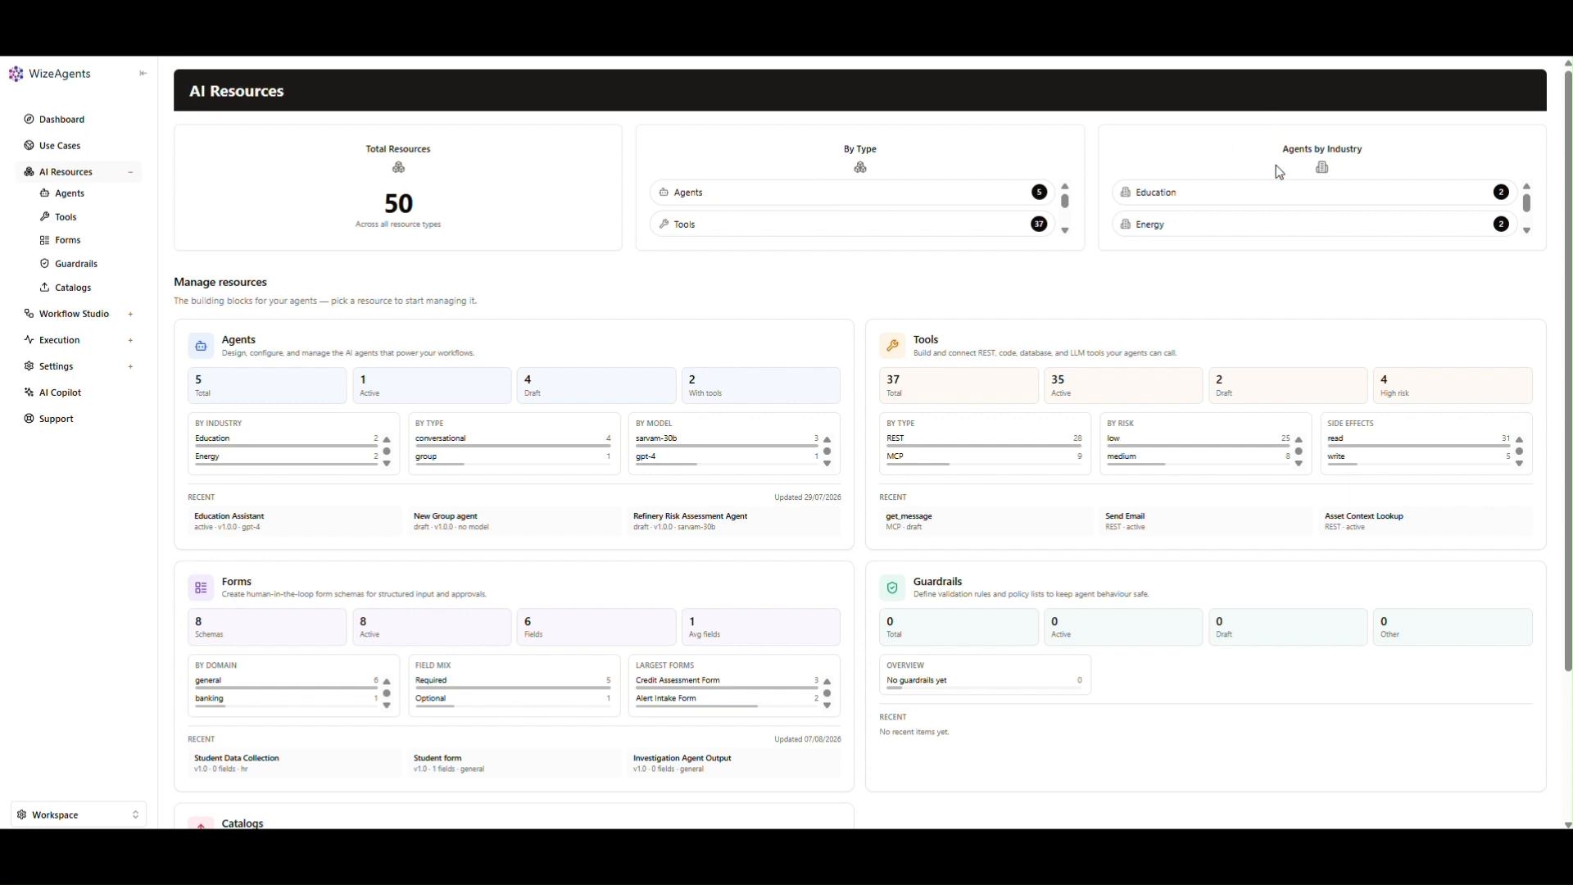
# Review the summary cards for agents, tools, forms, guardrails and catalogs on the AI Resources overview.
pyautogui.moveTo(175, 286); pyautogui.dragTo(281, 277)
pyautogui.click(284, 277)
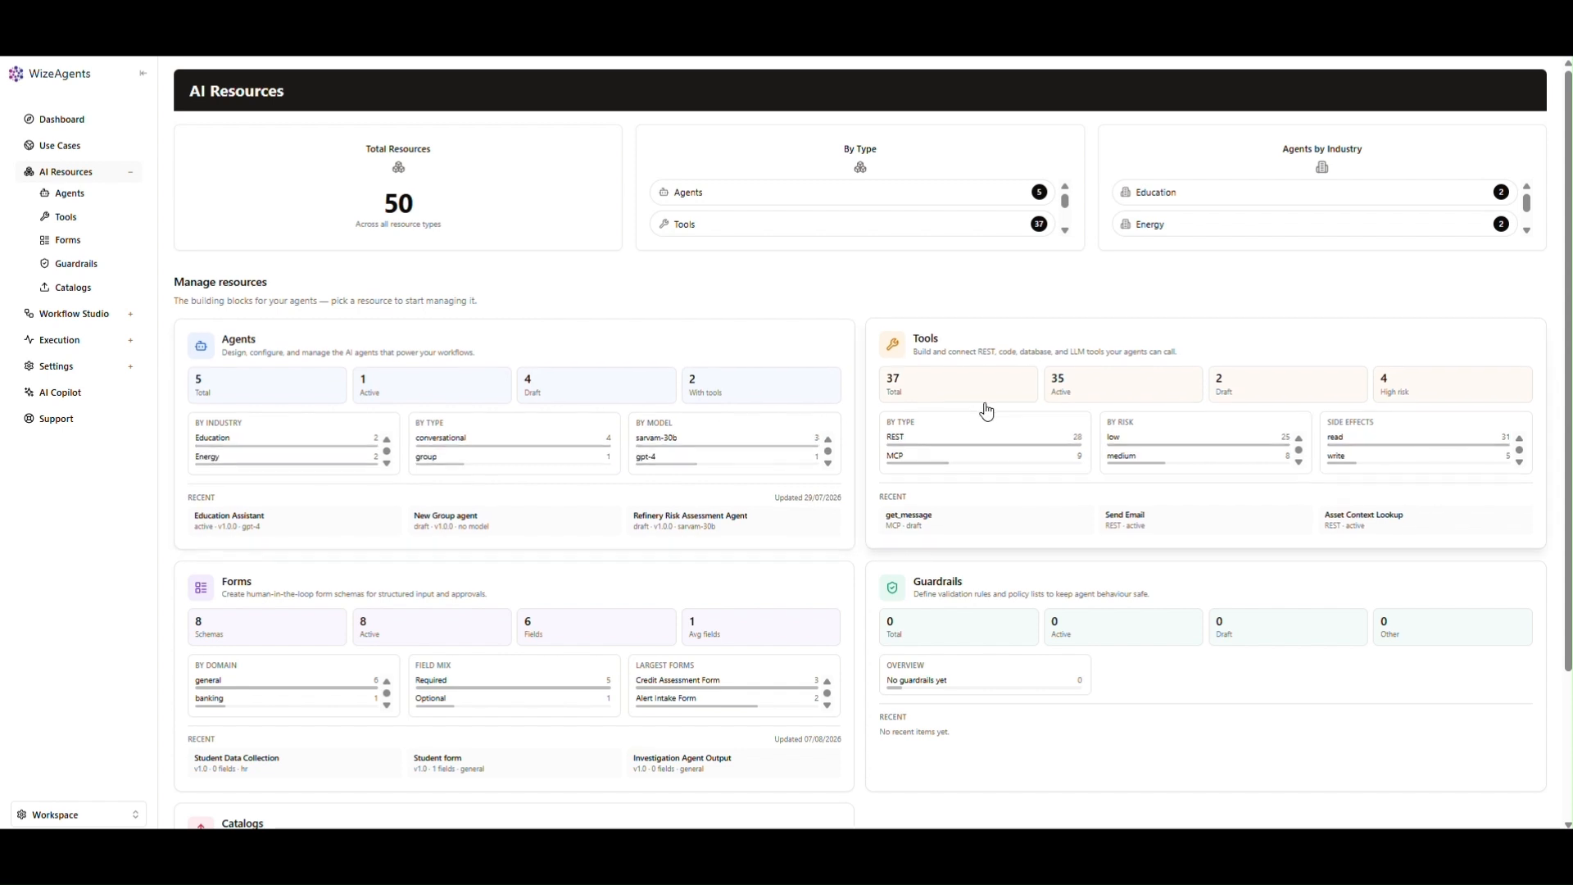
pyautogui.scroll(-3, 959, 701)
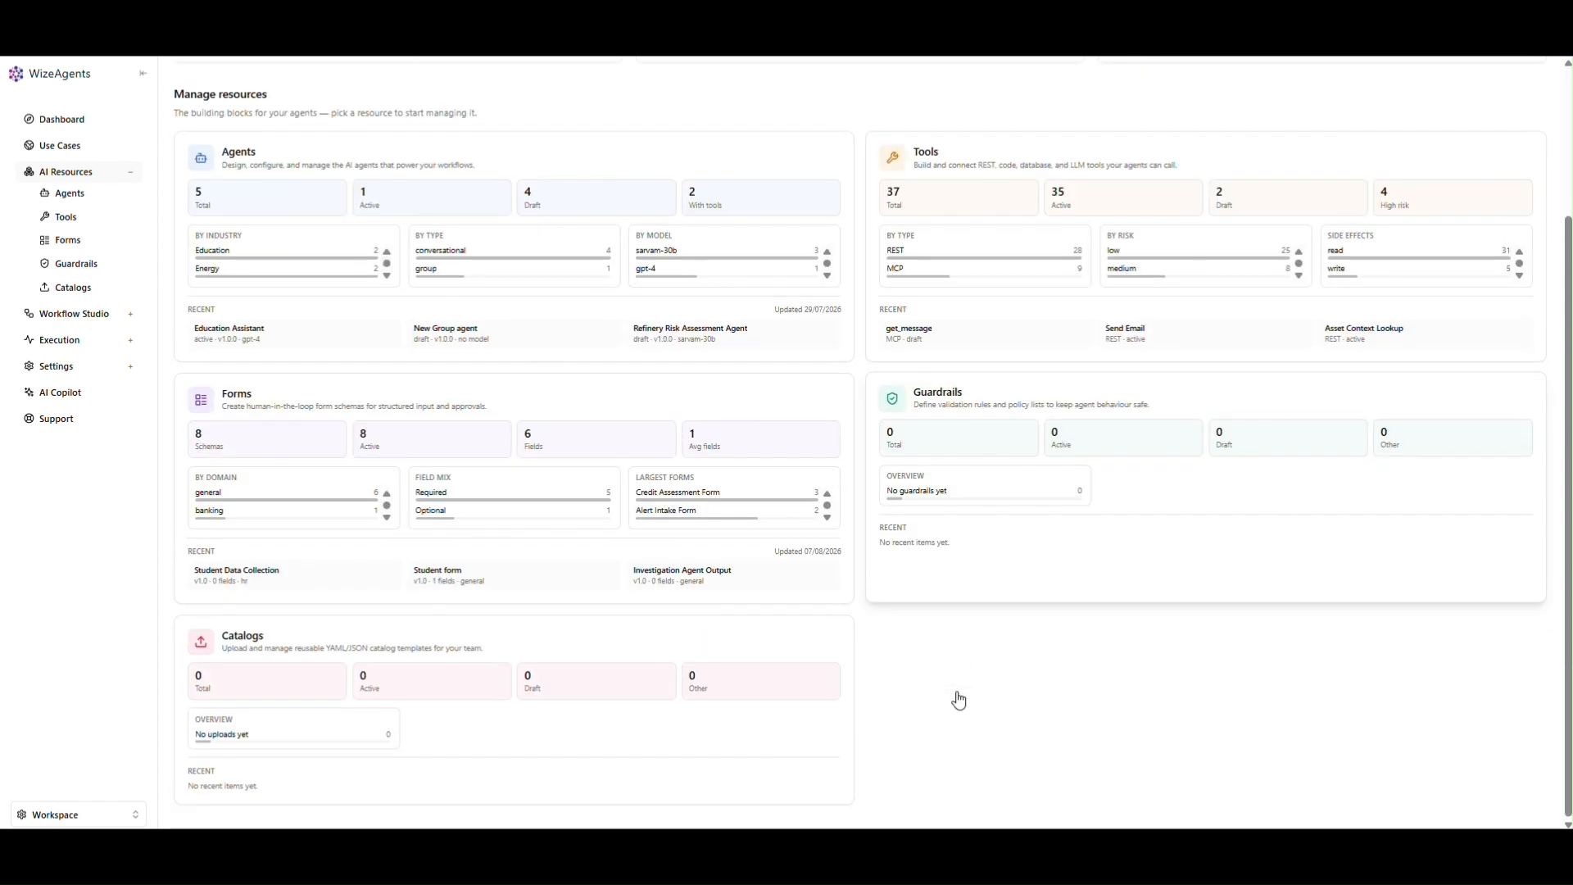
pyautogui.scroll(3, 1007, 676)
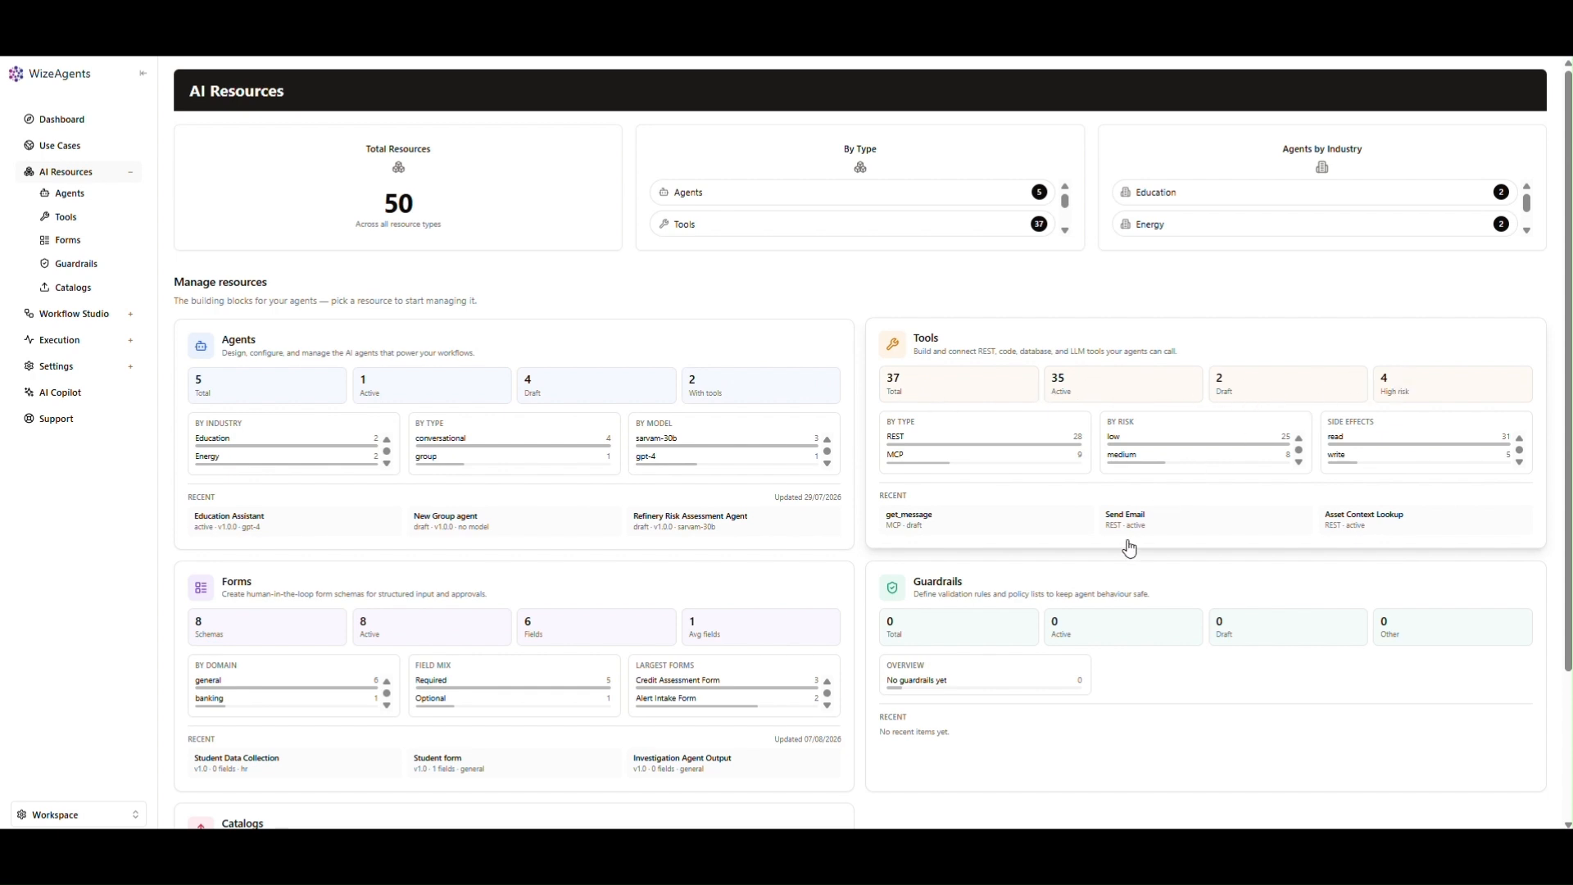
pyautogui.scroll(-2, 1126, 581)
pyautogui.scroll(-1, 1127, 583)
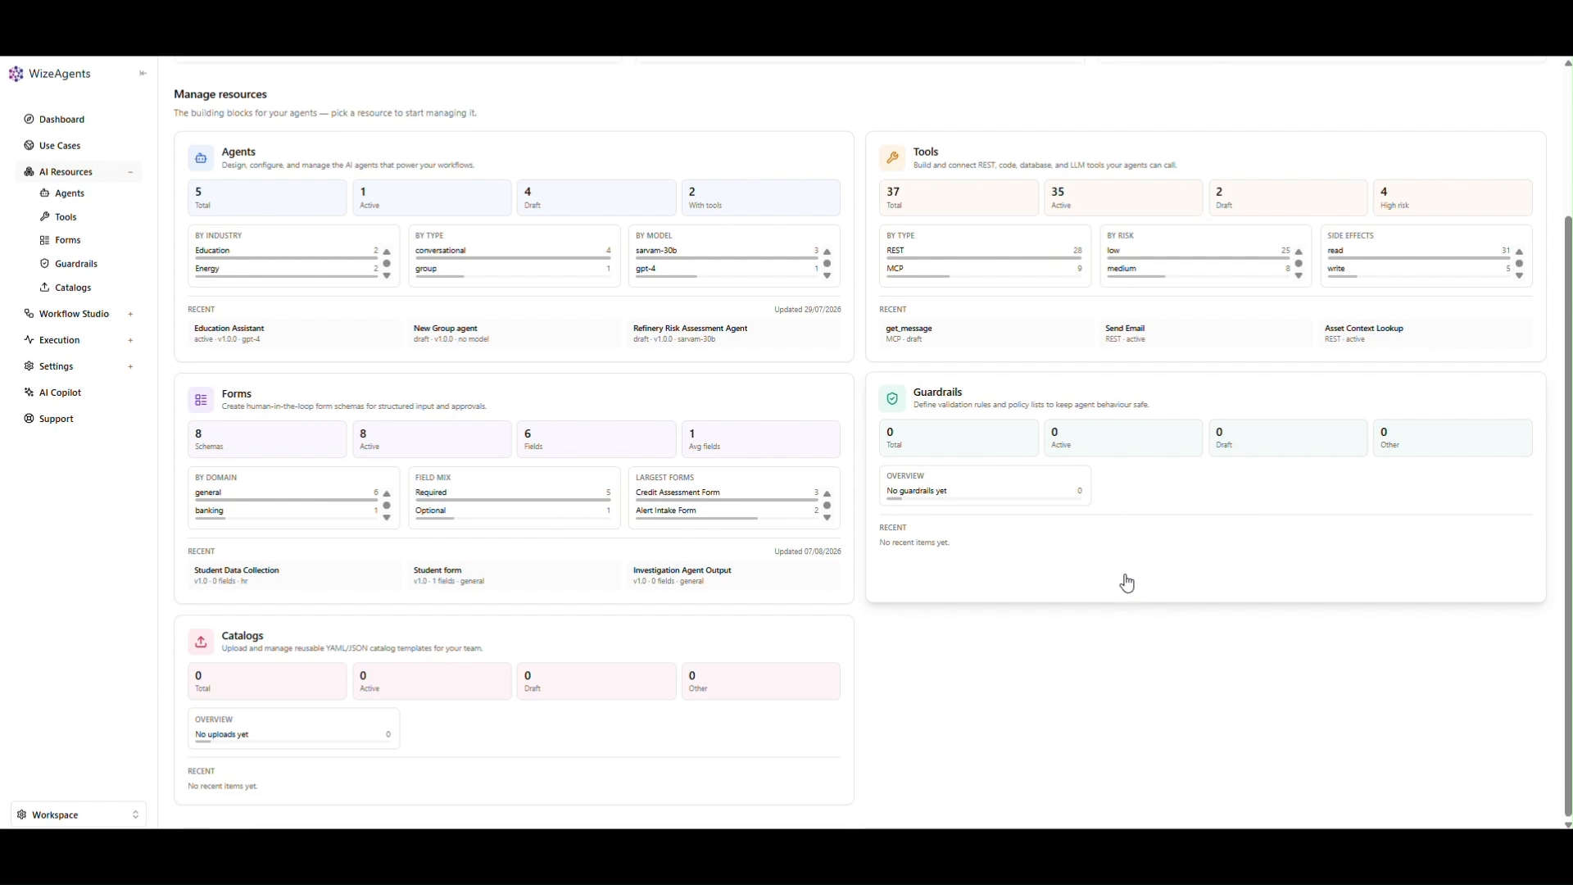
pyautogui.scroll(3, 1124, 583)
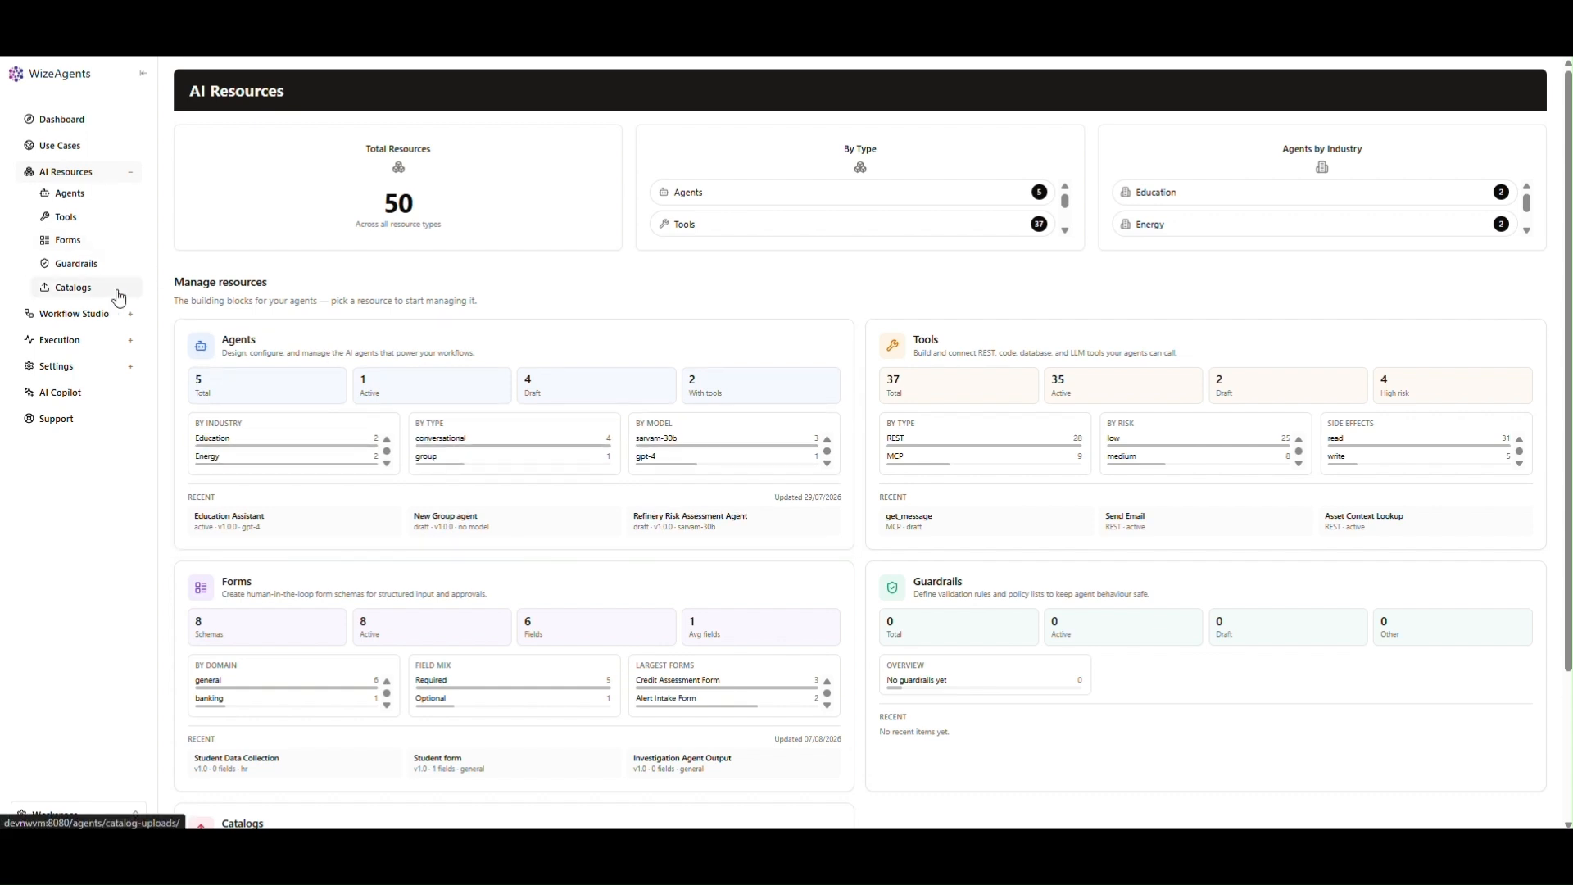
# Open the agents management page and check the available status and industry filter options.
pyautogui.click(550, 349)
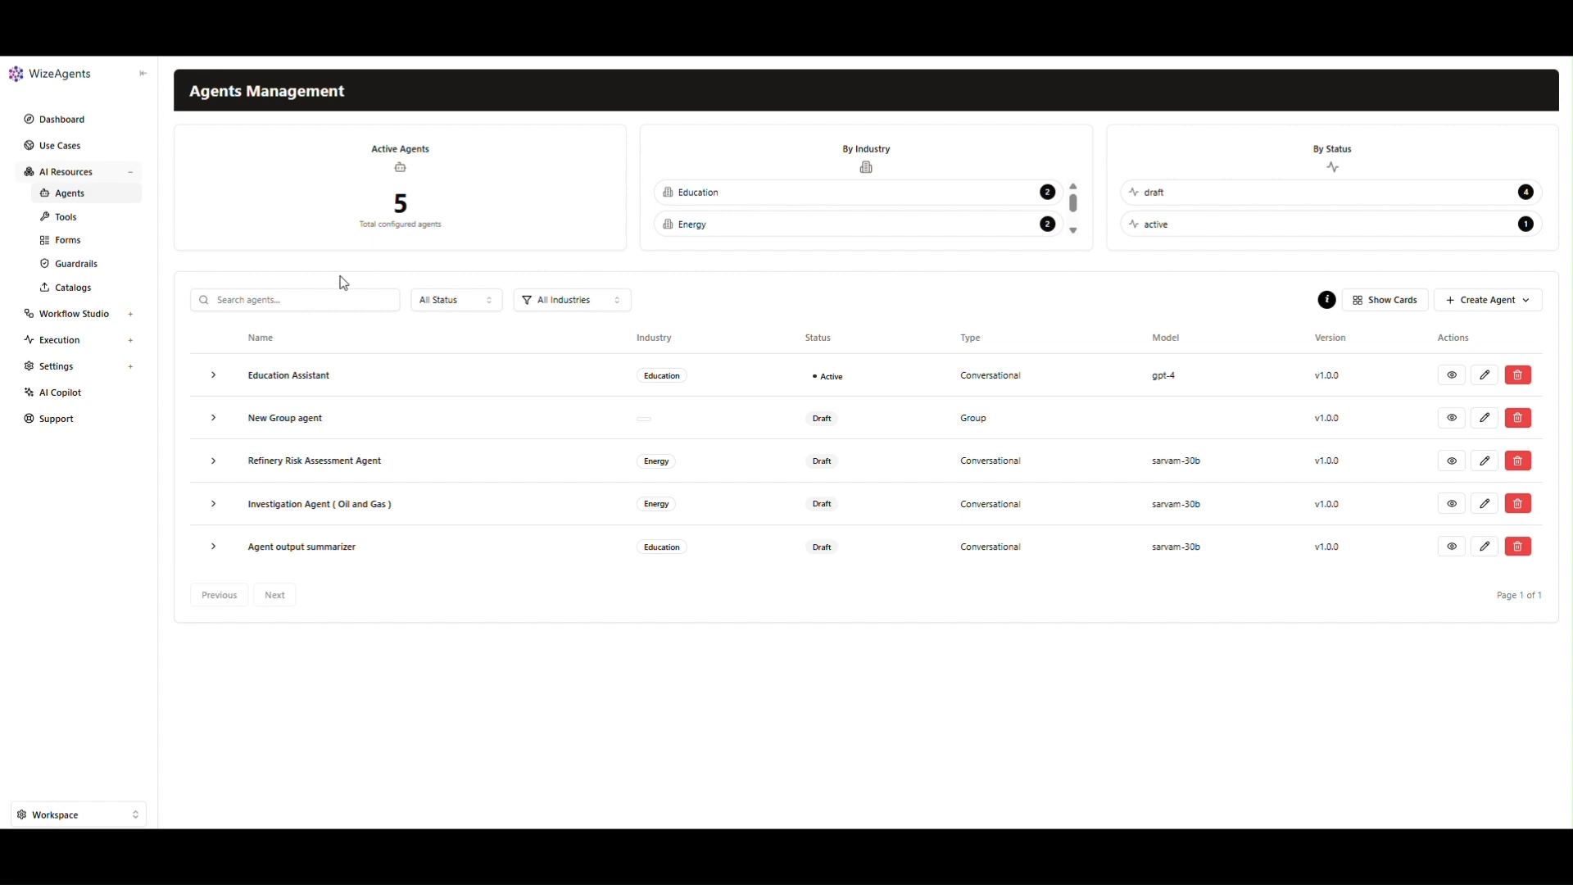
pyautogui.click(318, 297)
pyautogui.click(449, 300)
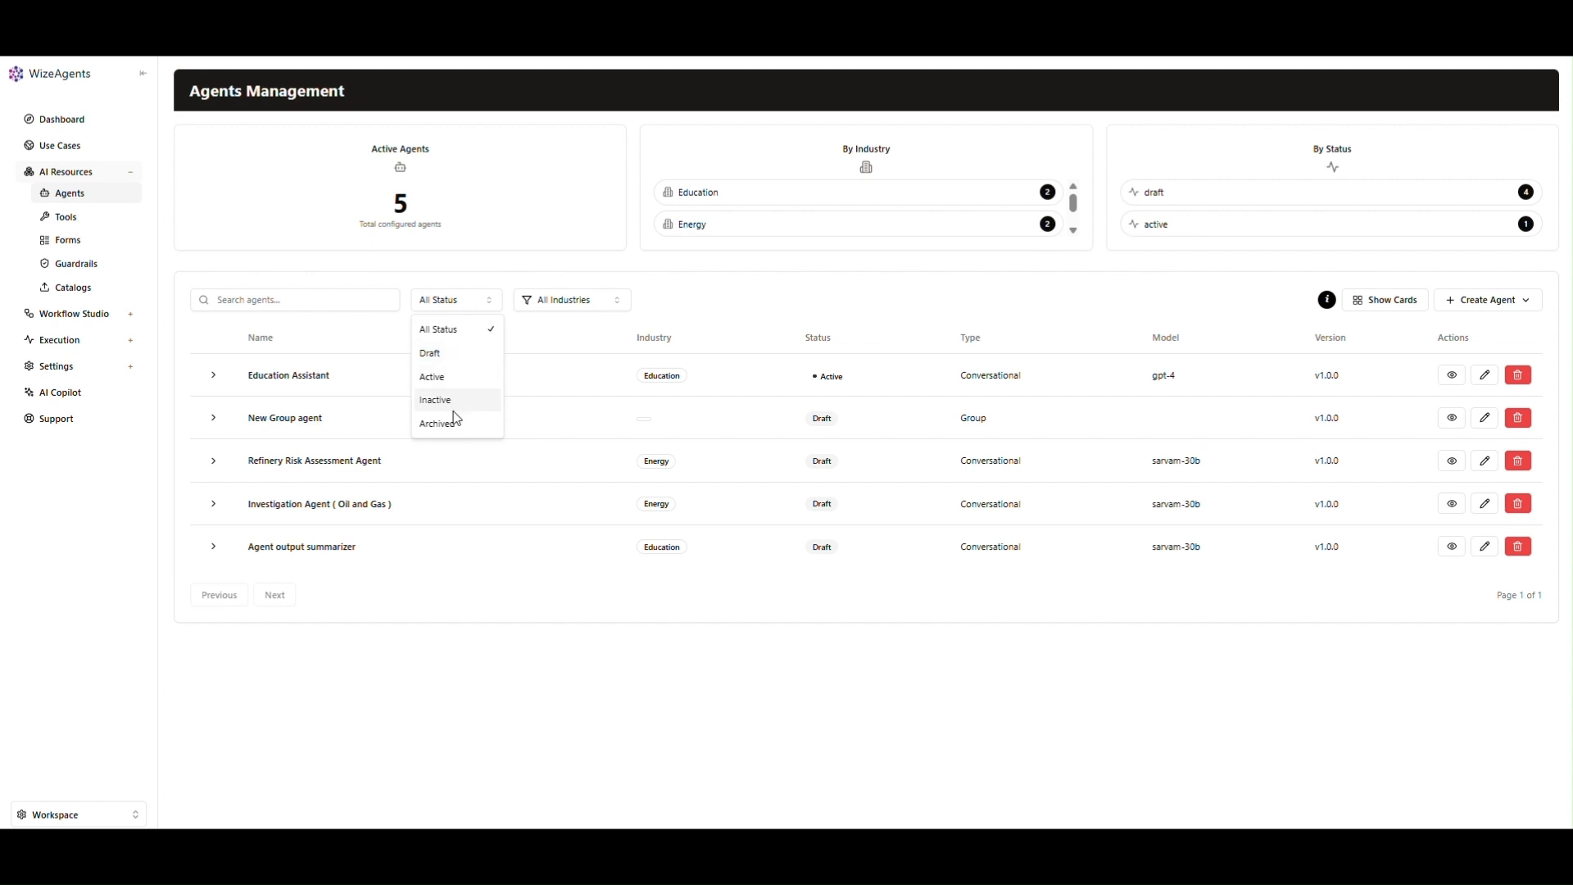
pyautogui.click(577, 305)
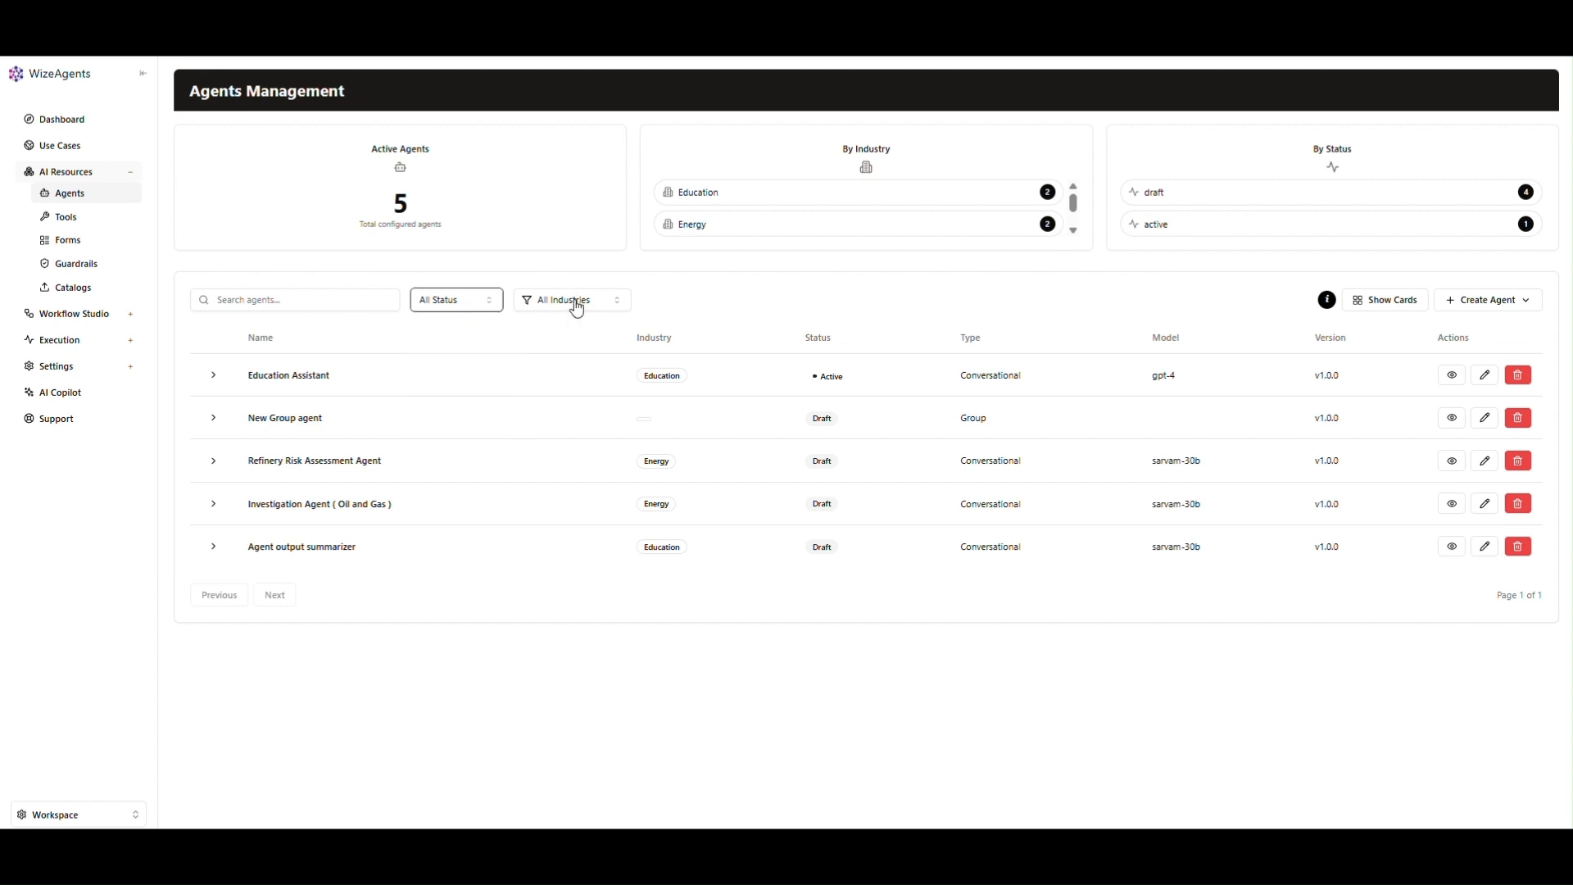
pyautogui.click(577, 308)
pyautogui.click(736, 282)
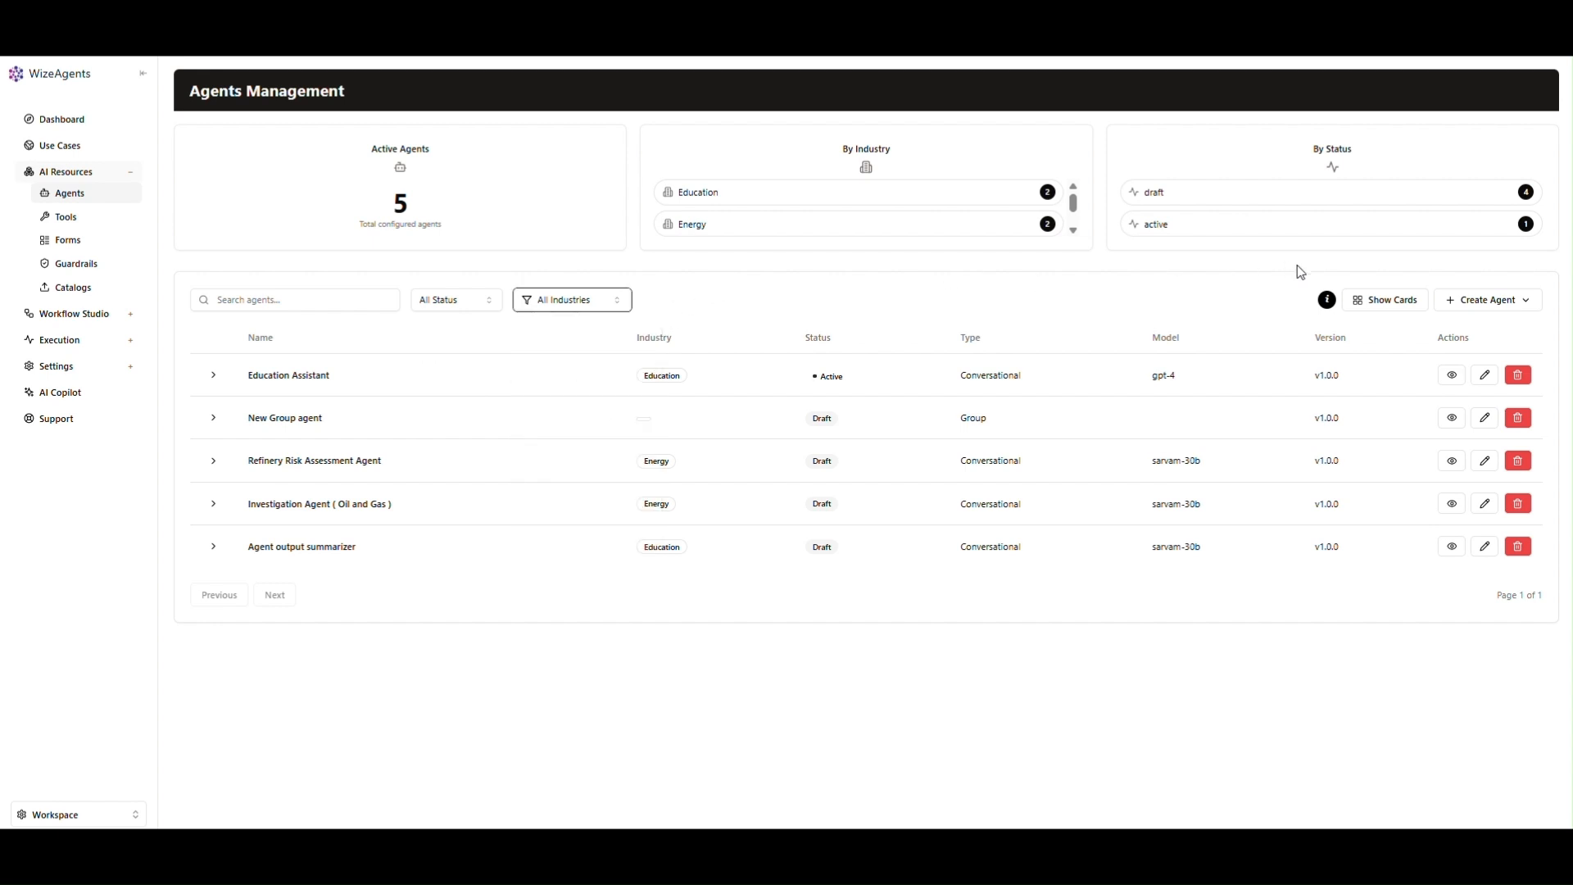
# Display the agents as cards and return to the table view.
pyautogui.click(1369, 302)
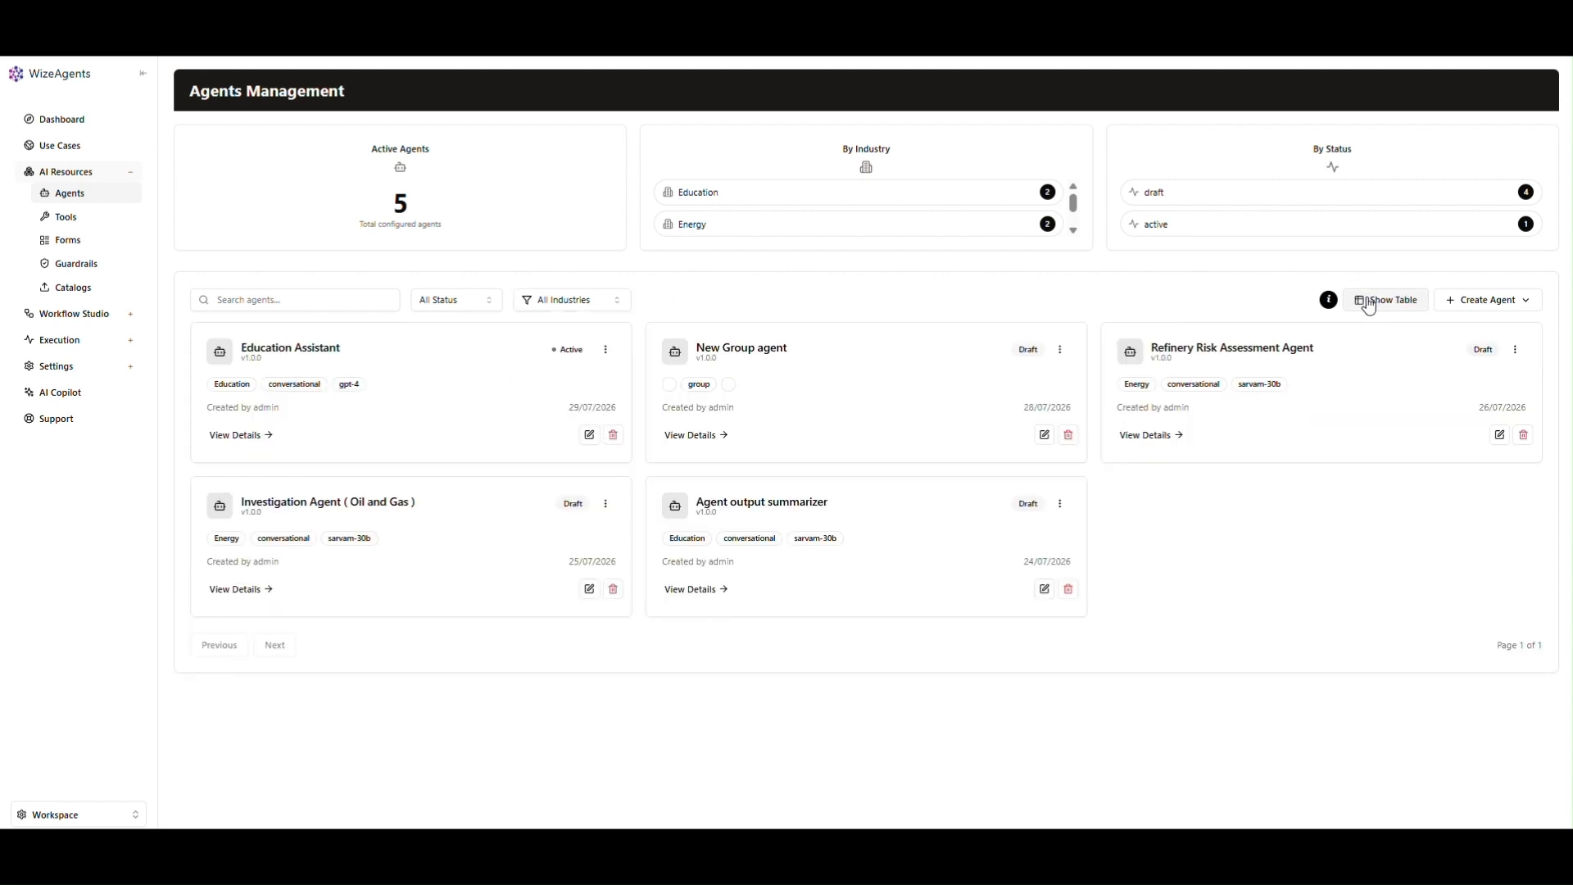
pyautogui.click(1369, 303)
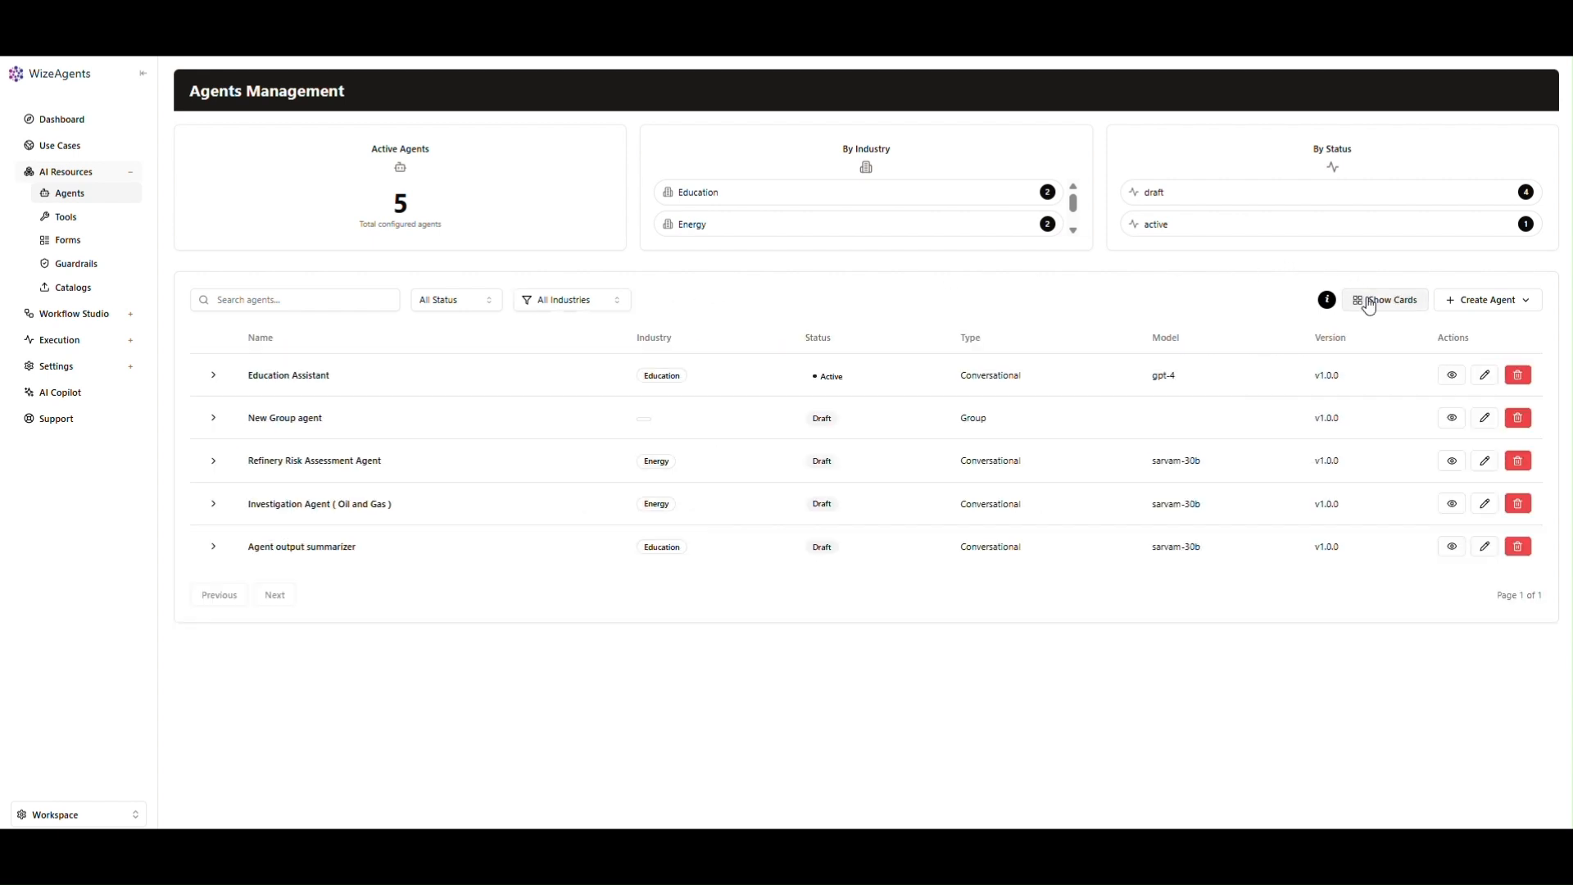
# Start a new agent from a blank schema, choosing the Education industry and the Virtual AI Tutor use case.
pyautogui.click(1471, 303)
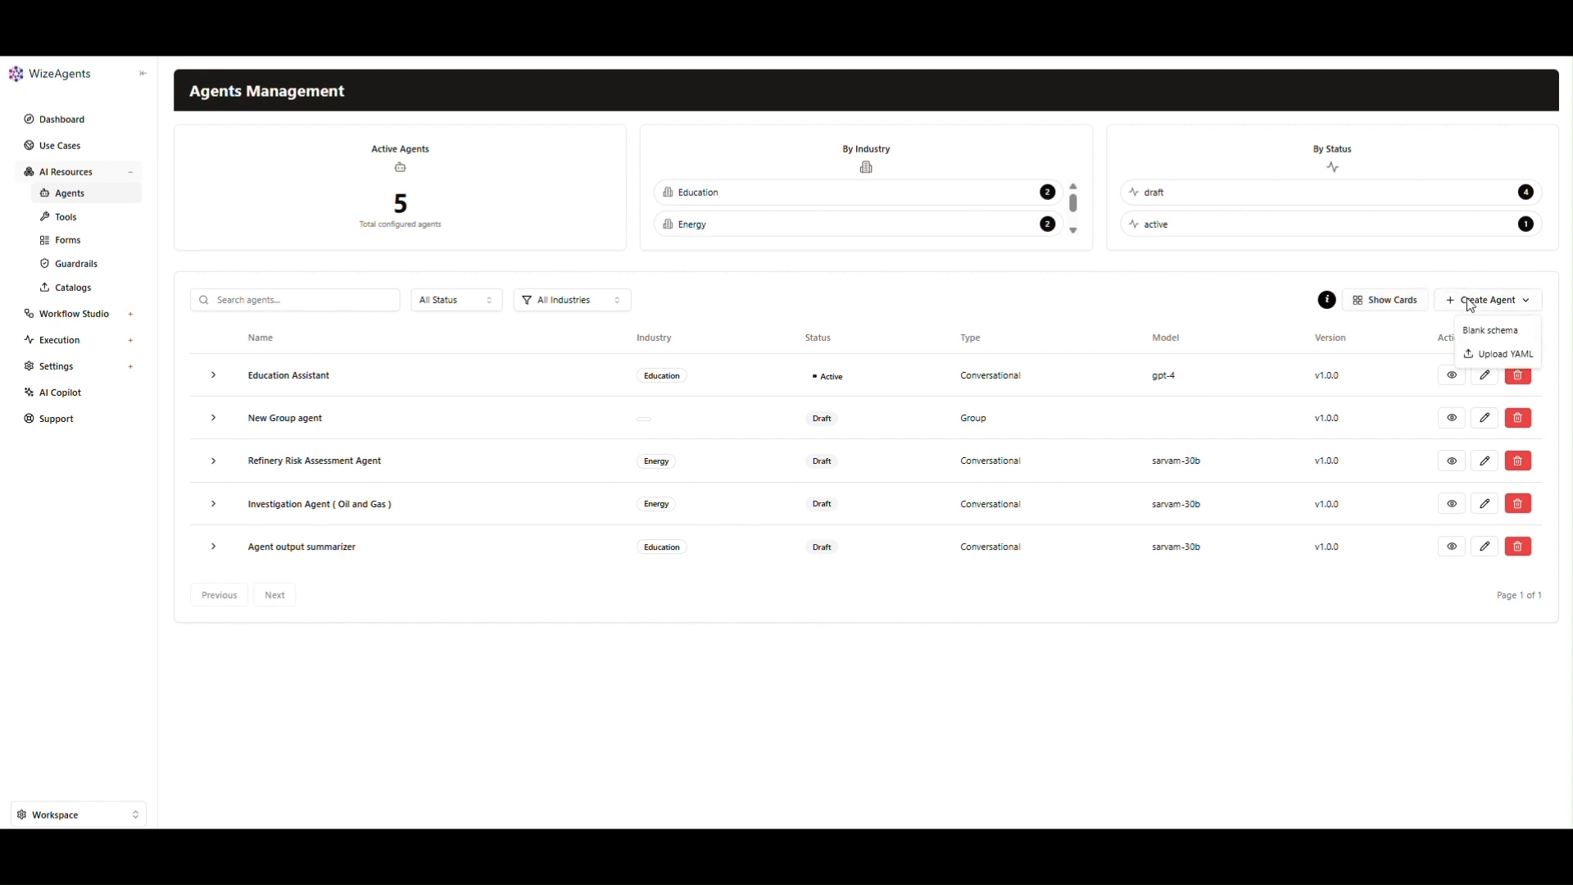
pyautogui.click(1509, 327)
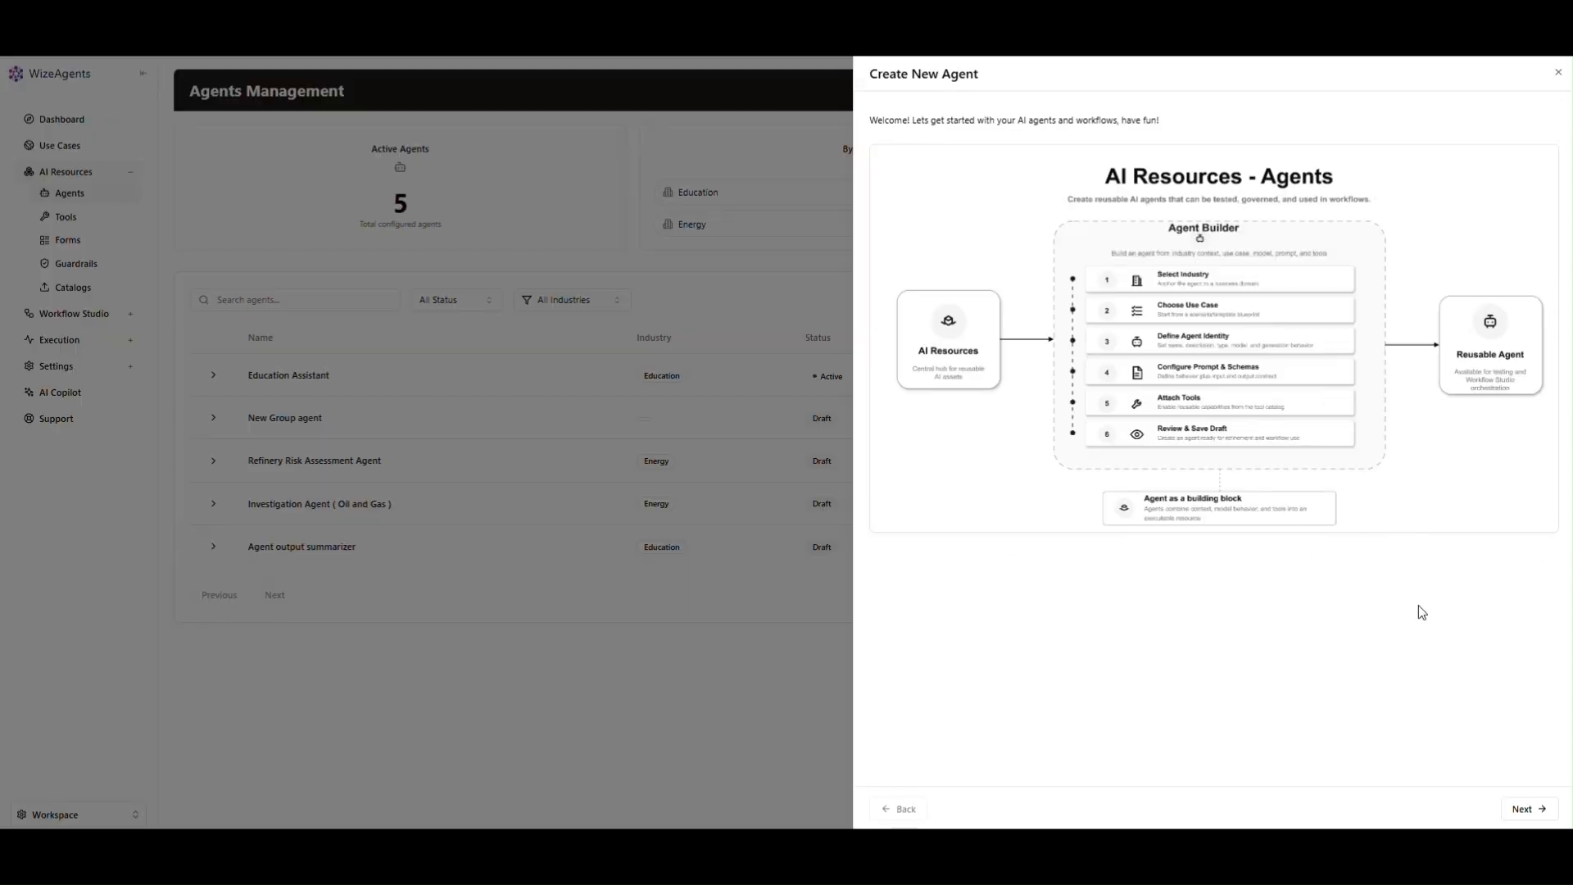
pyautogui.click(1525, 810)
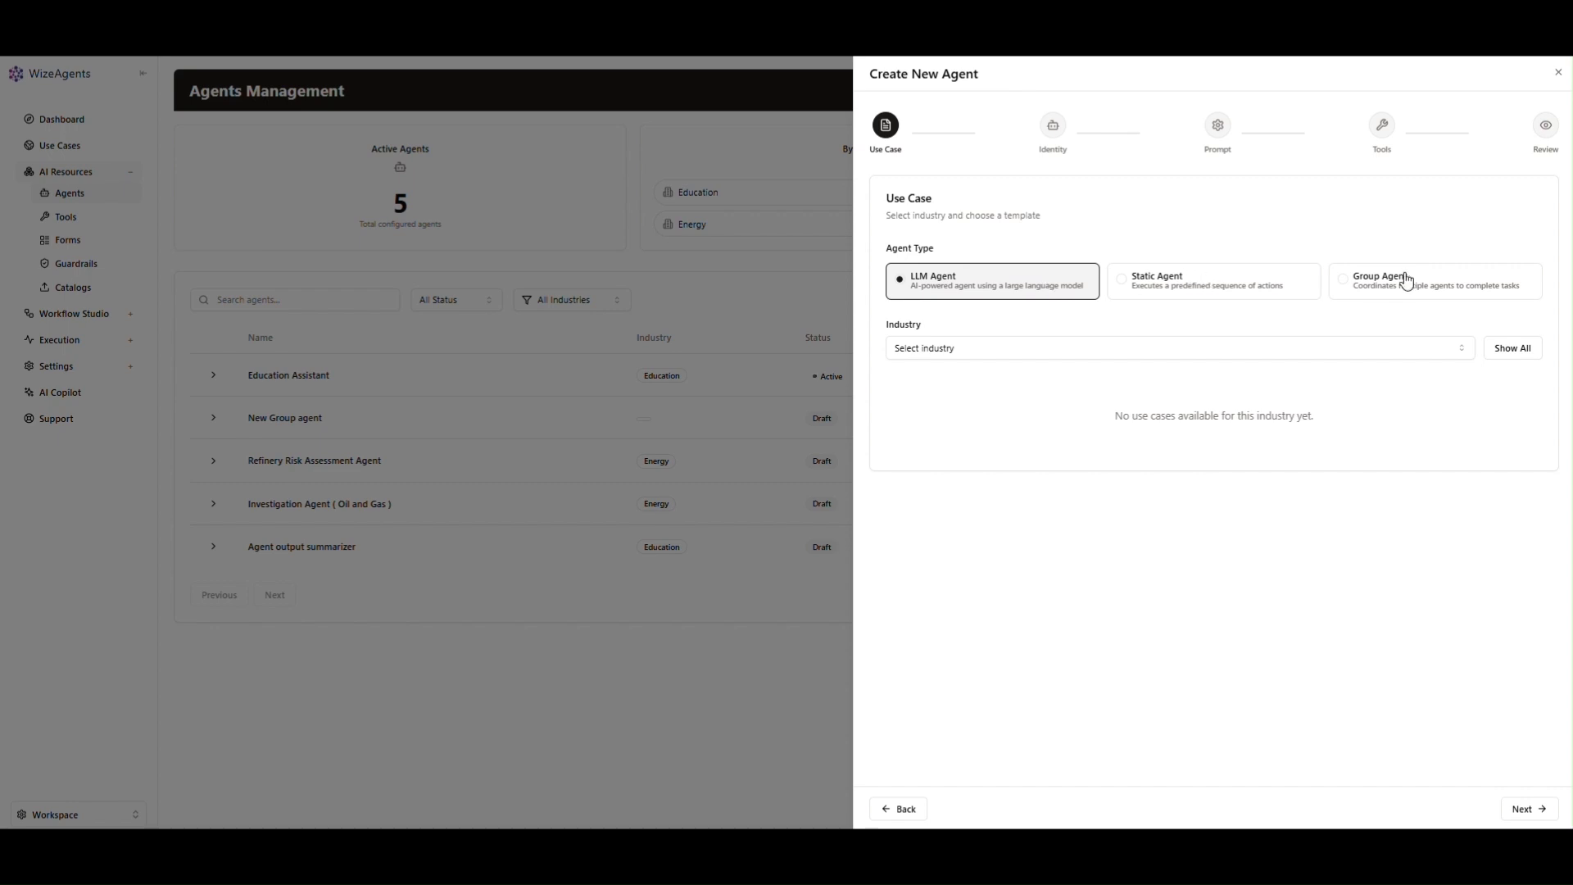
pyautogui.click(1302, 357)
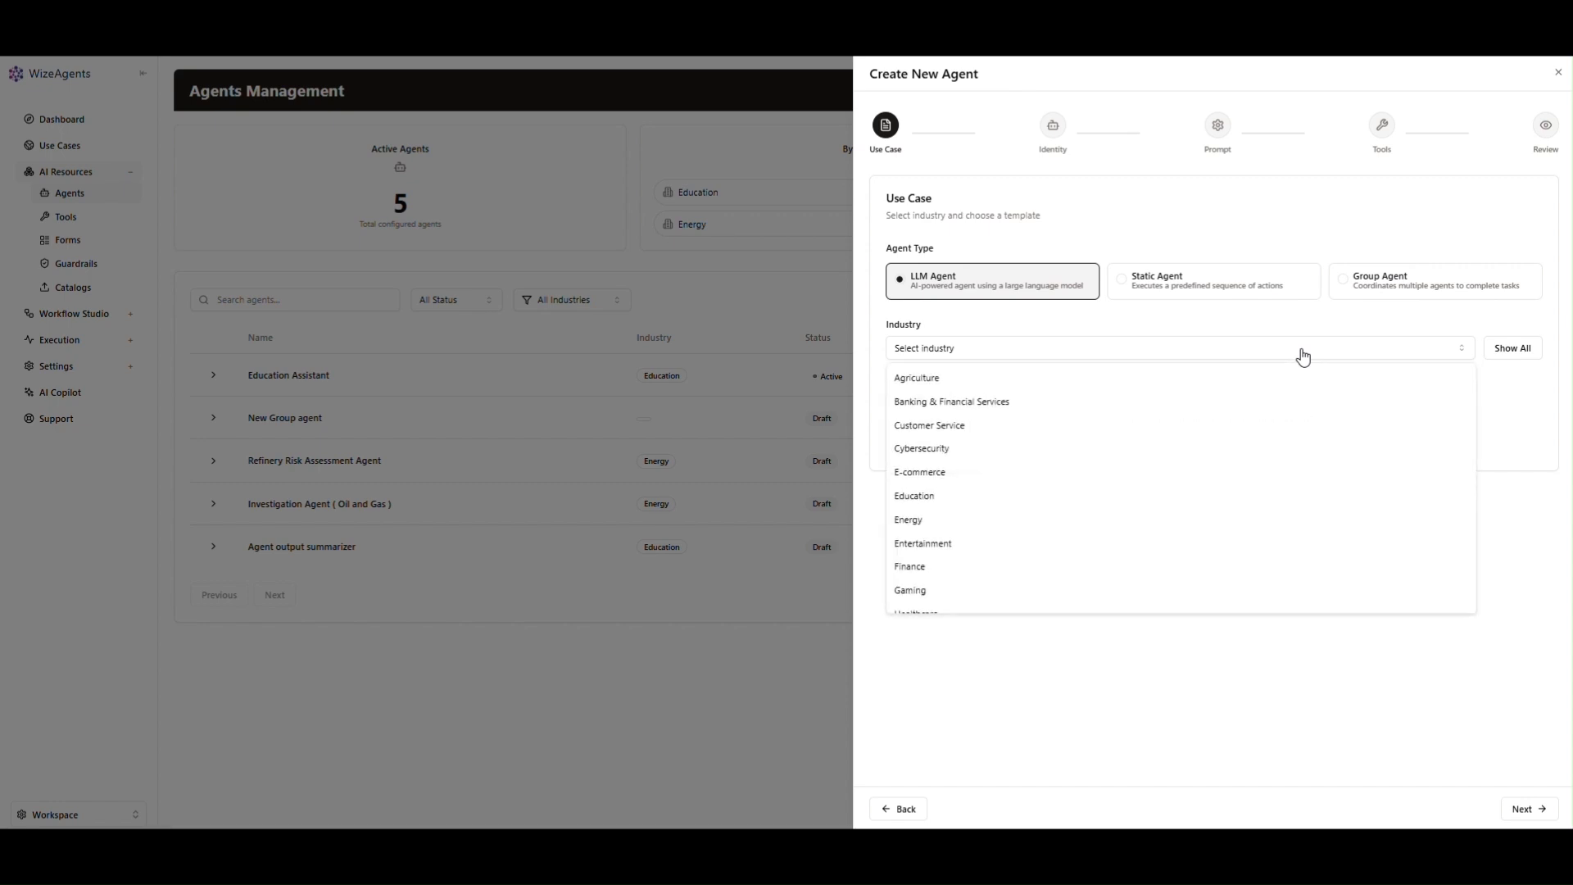
pyautogui.click(1094, 499)
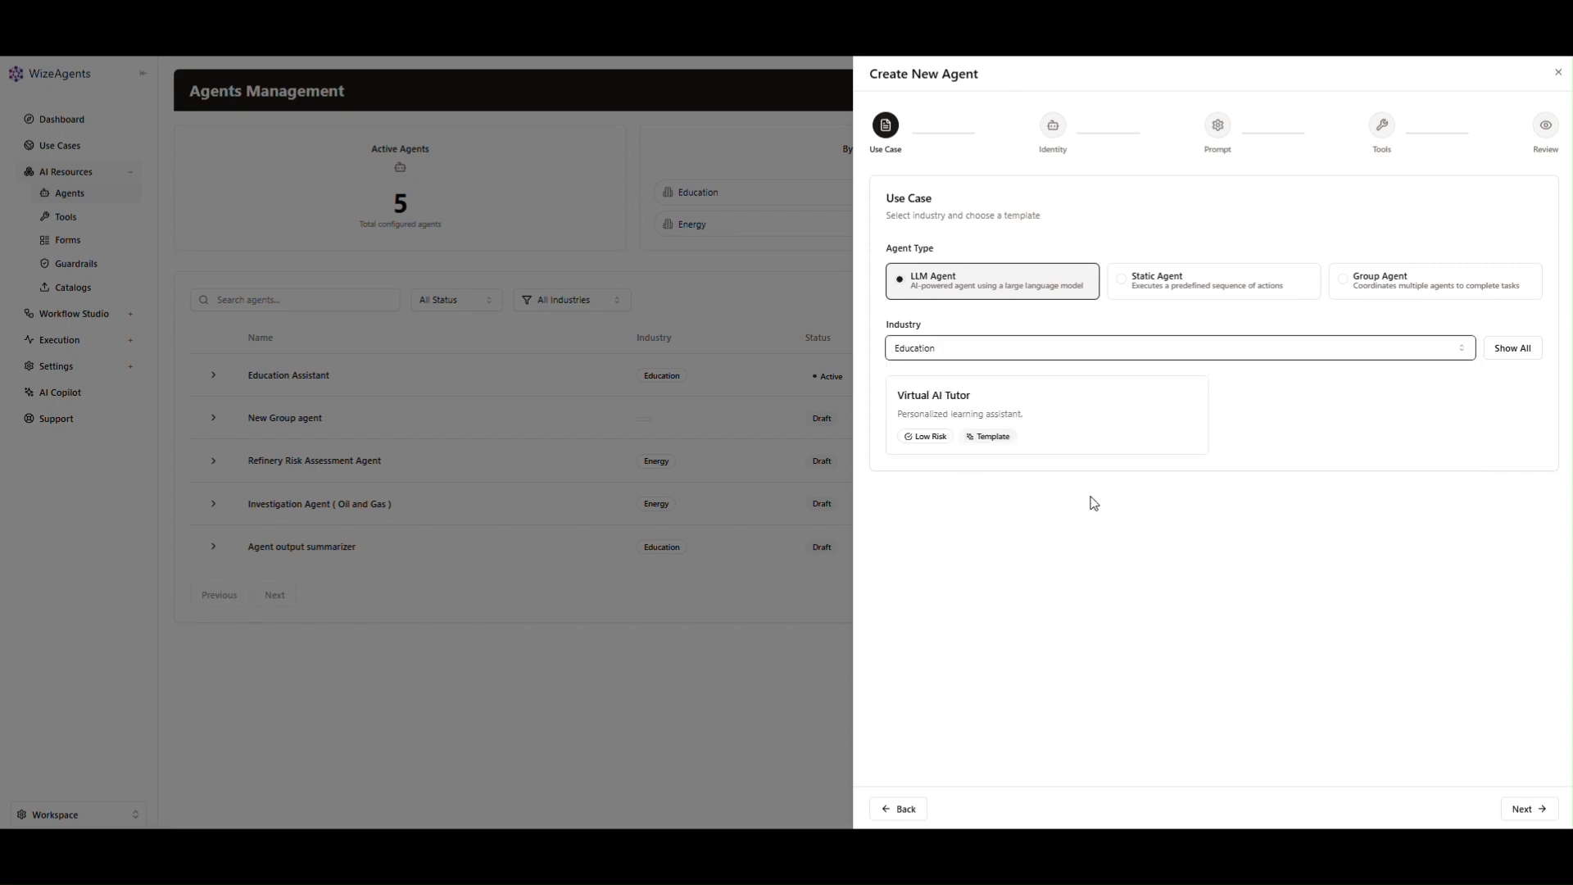
pyautogui.click(1136, 429)
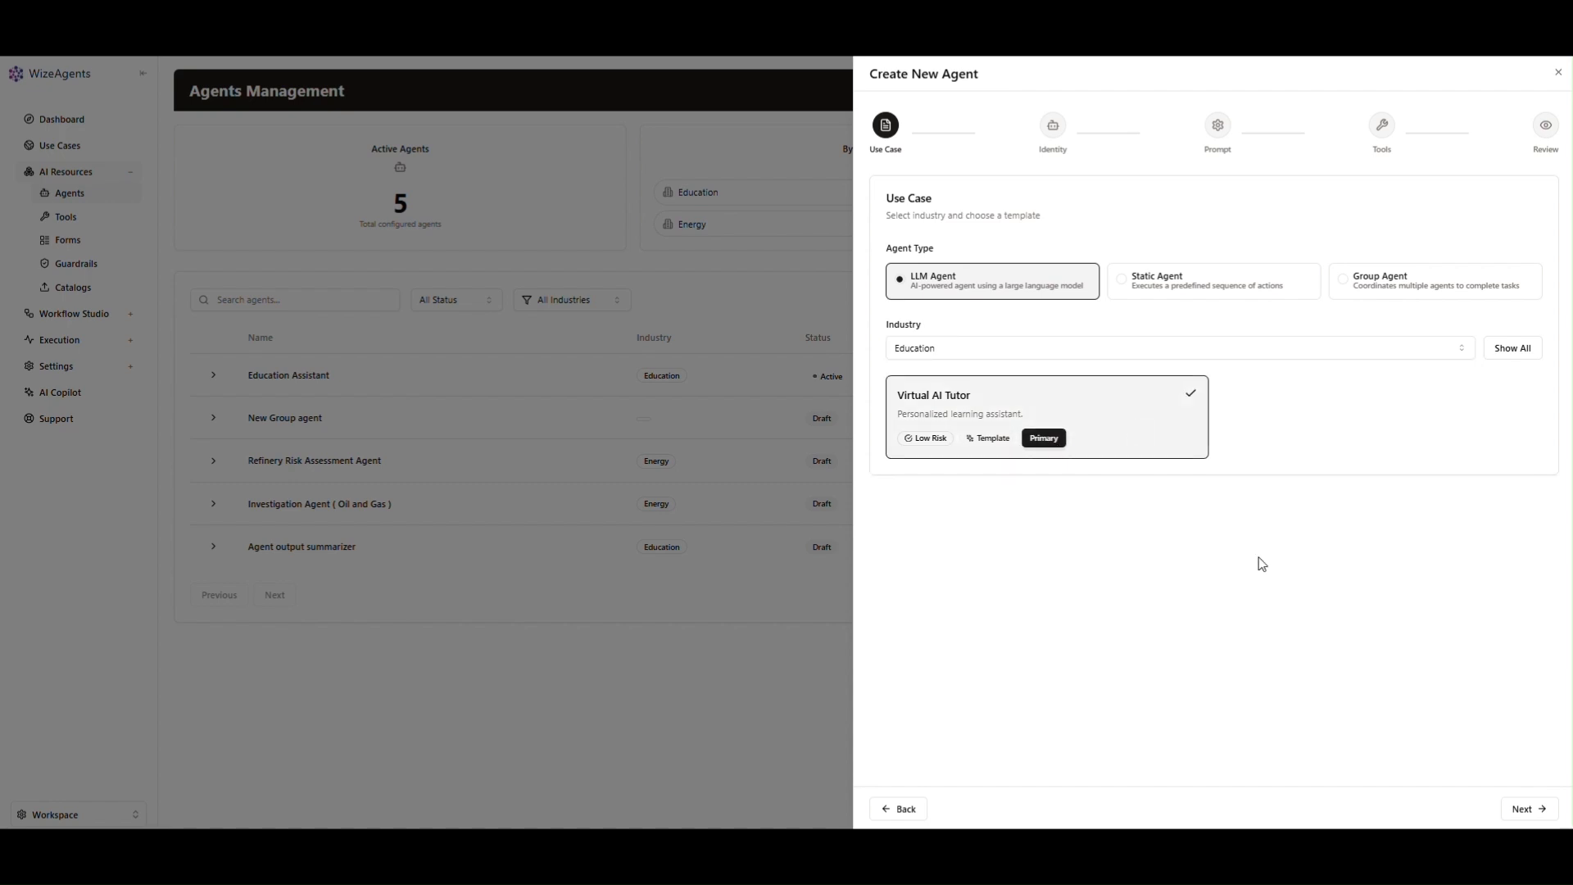
pyautogui.click(1522, 810)
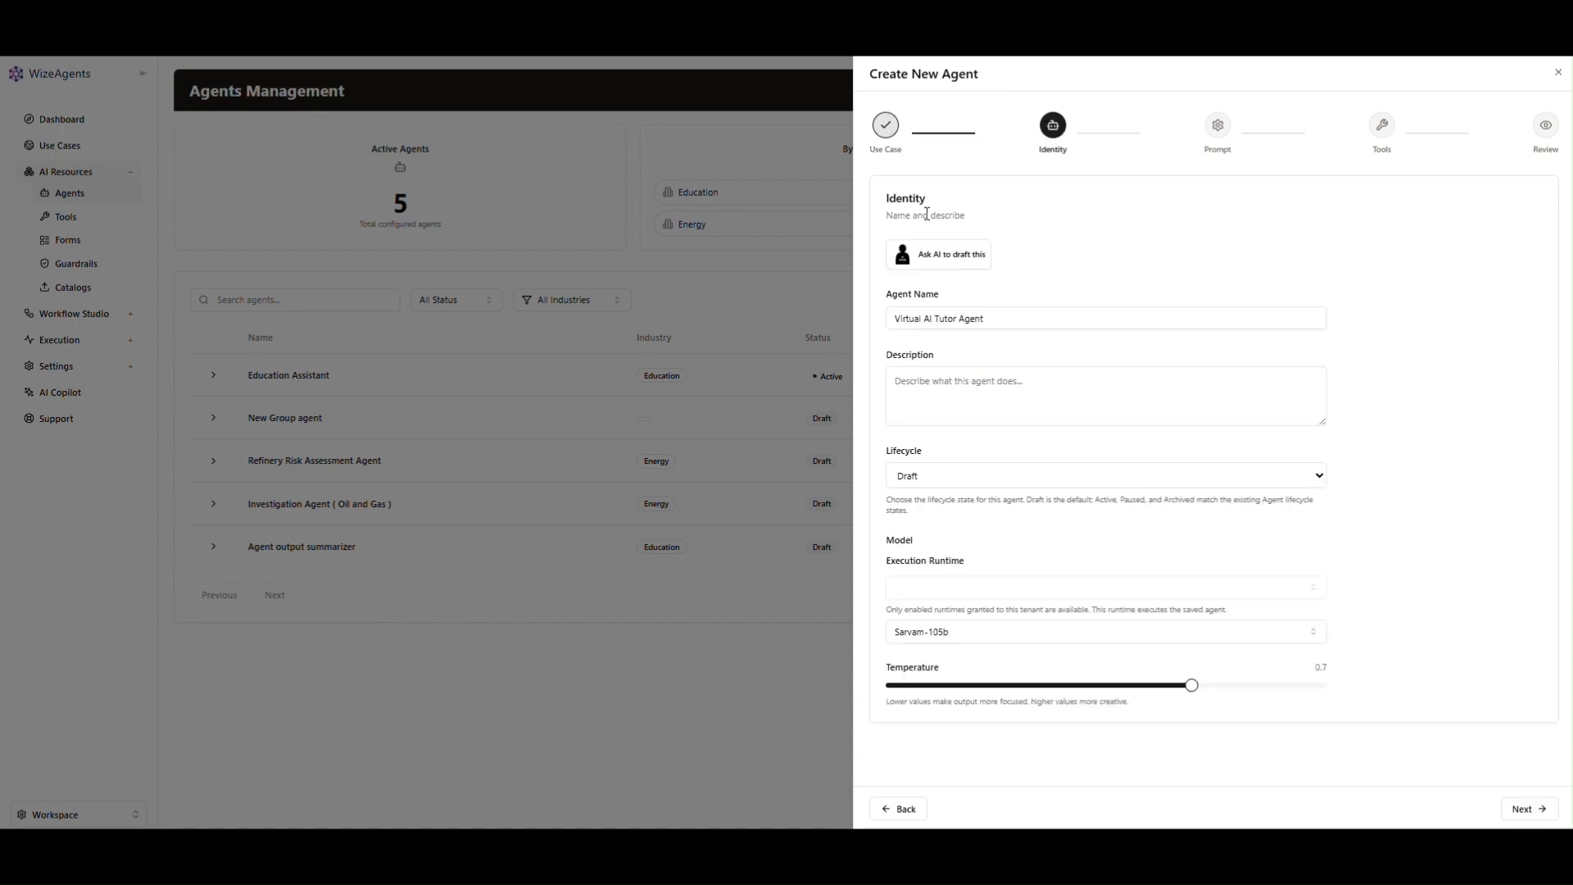
# Generate the agent's identity with AI from "create a agent which help student to explain topic" and apply the draft.
pyautogui.click(915, 258)
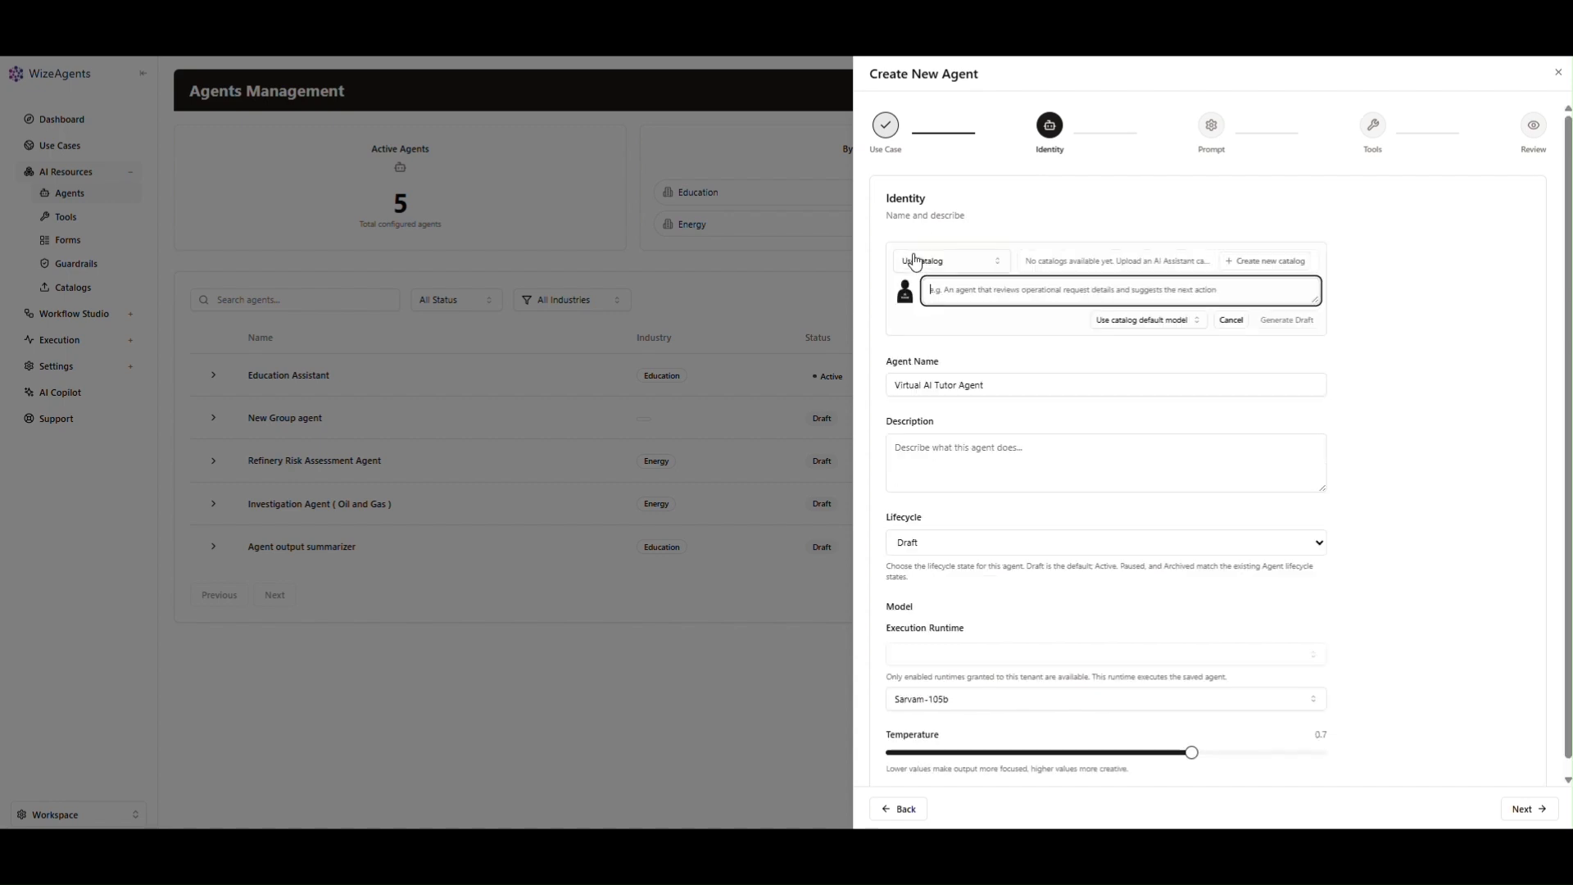
pyautogui.write('create a agent which help student to explain topic')
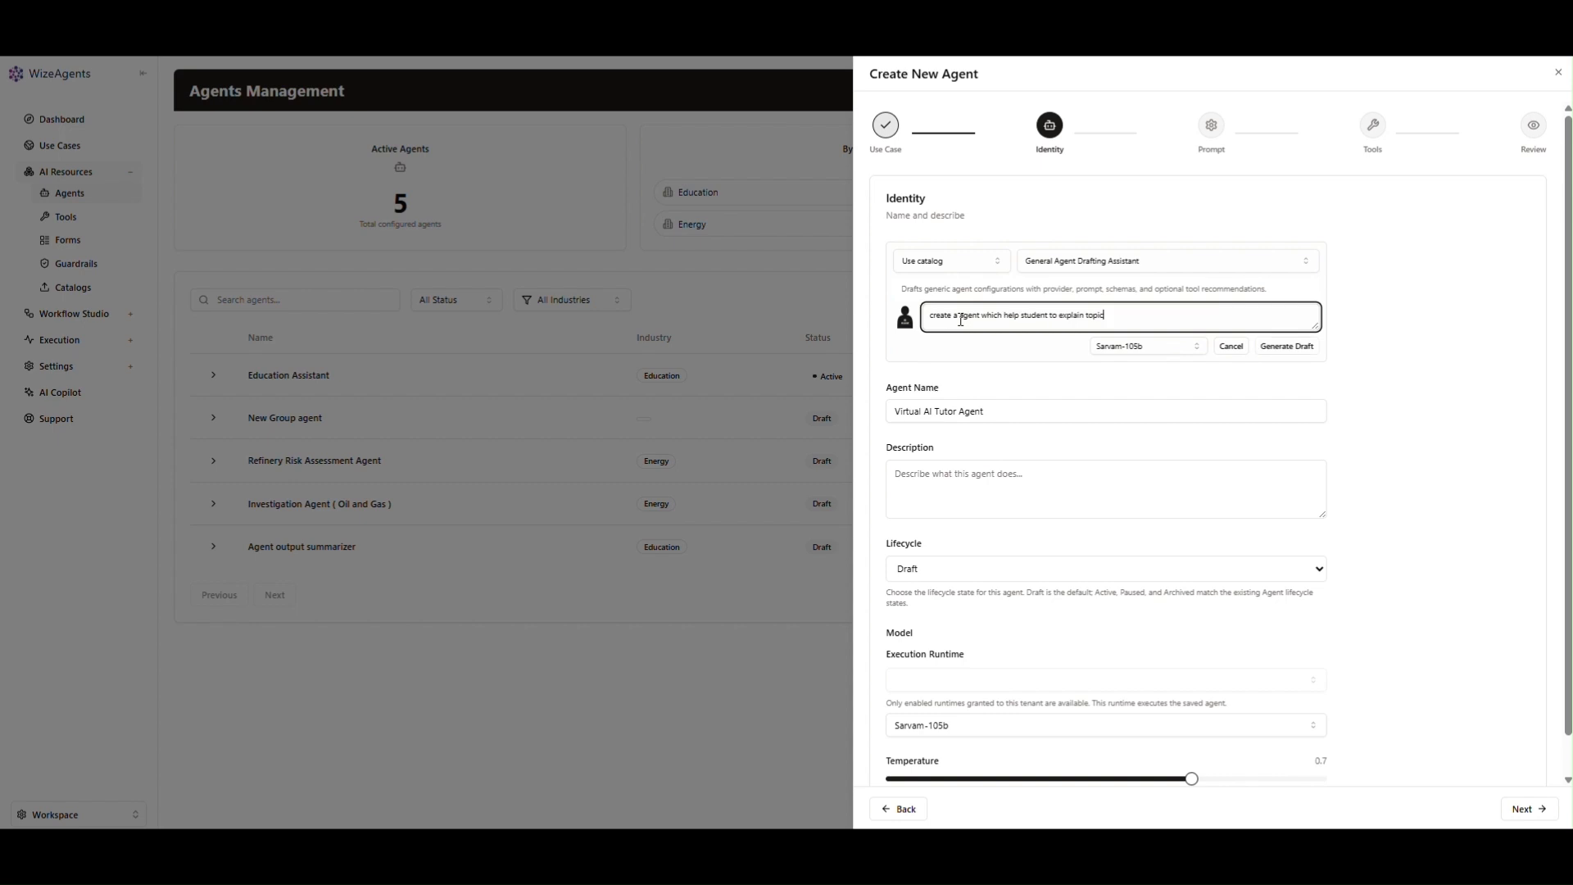
pyautogui.click(1279, 347)
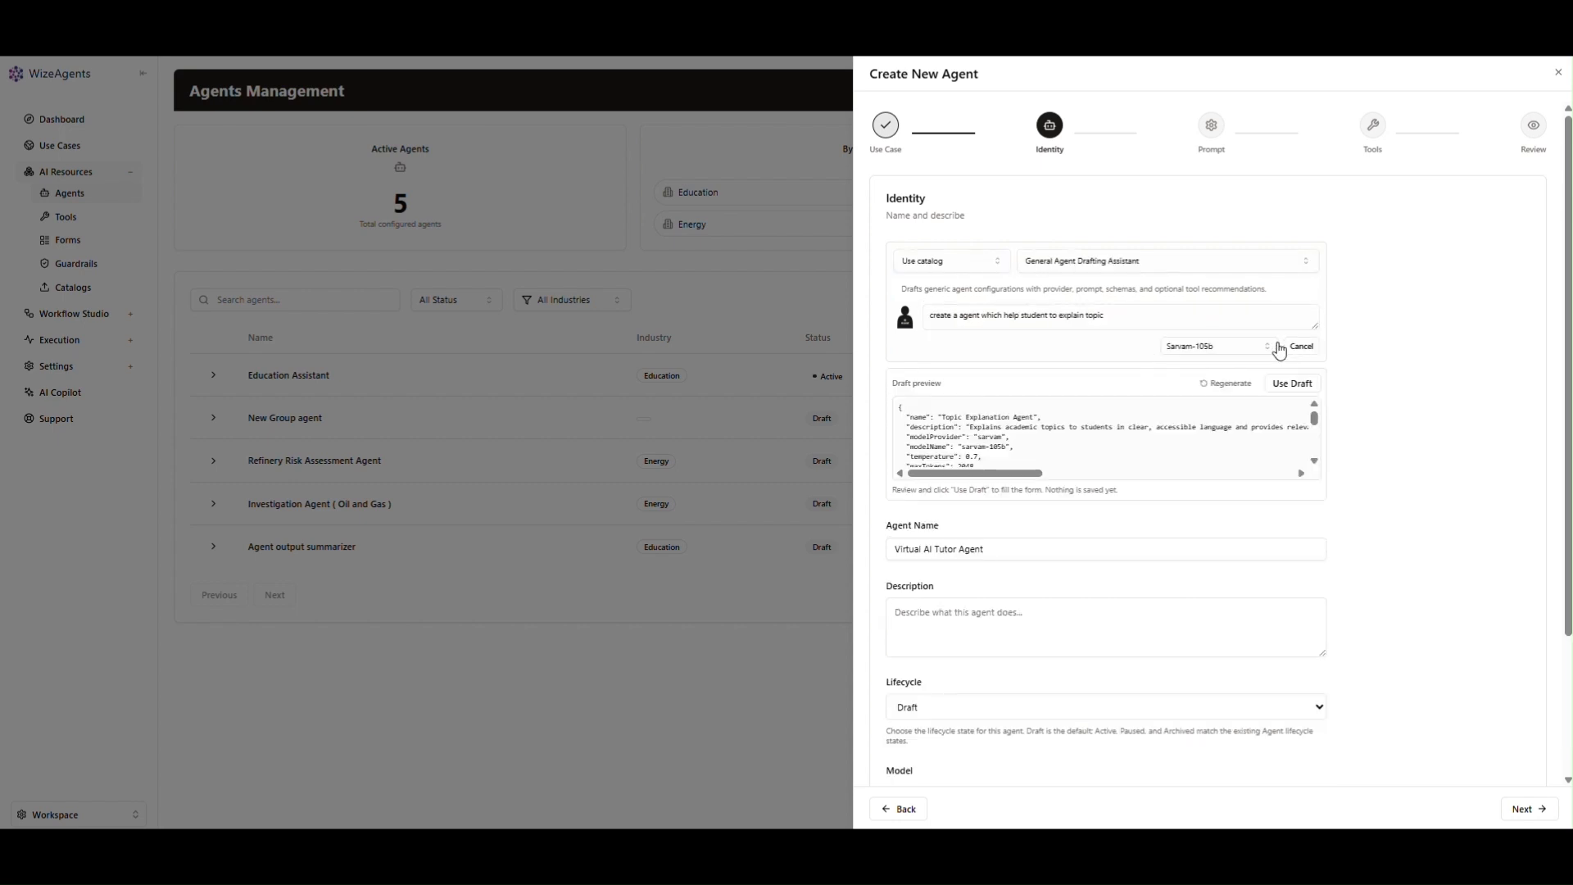
pyautogui.click(1293, 385)
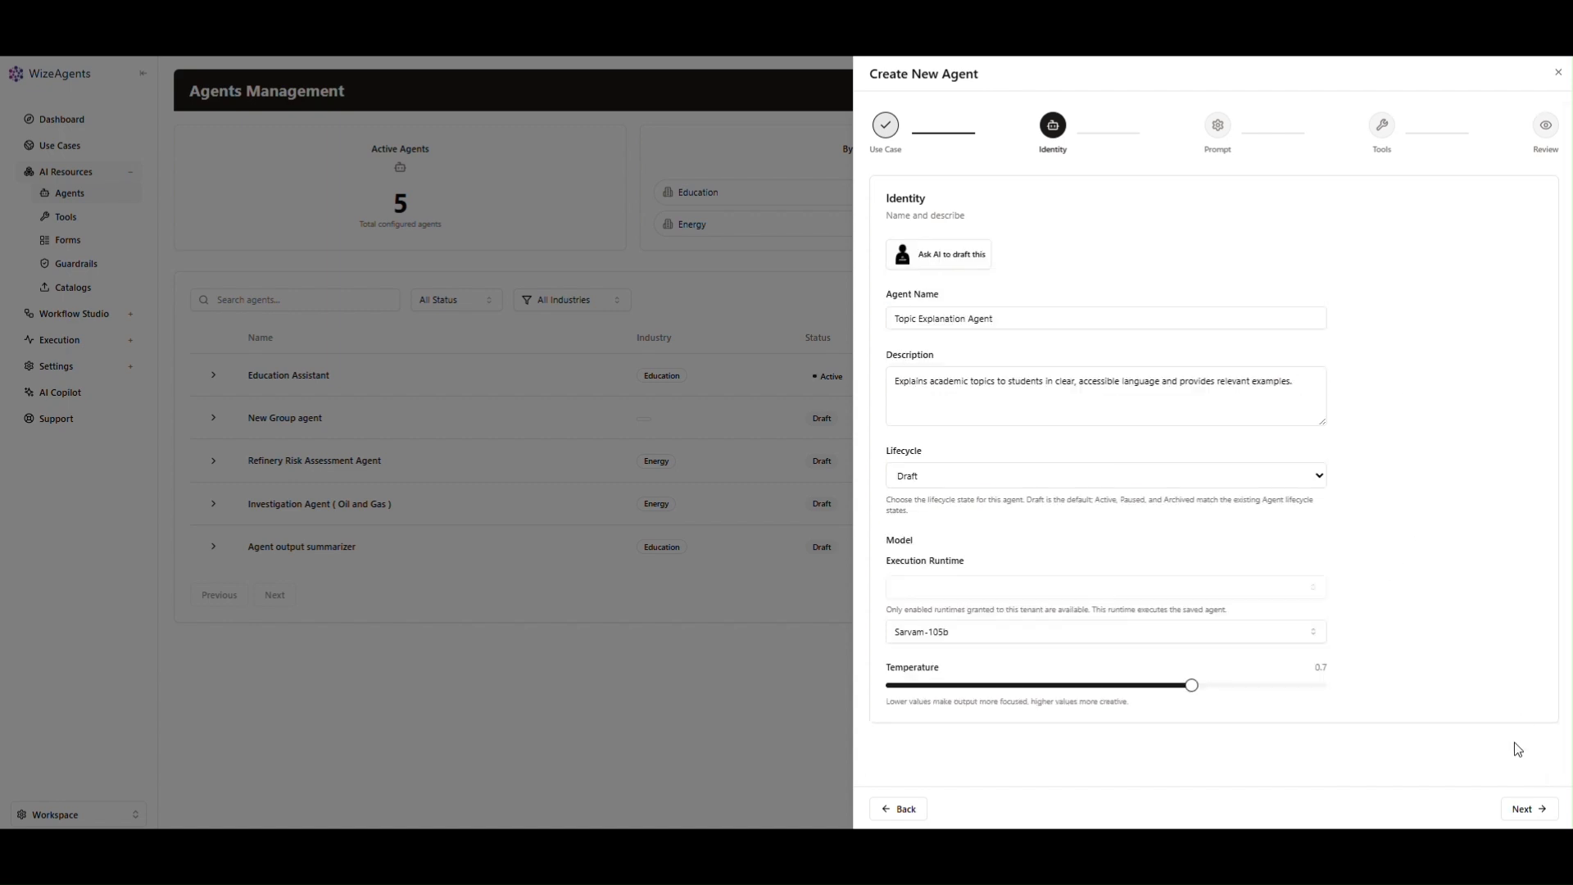
pyautogui.click(1521, 810)
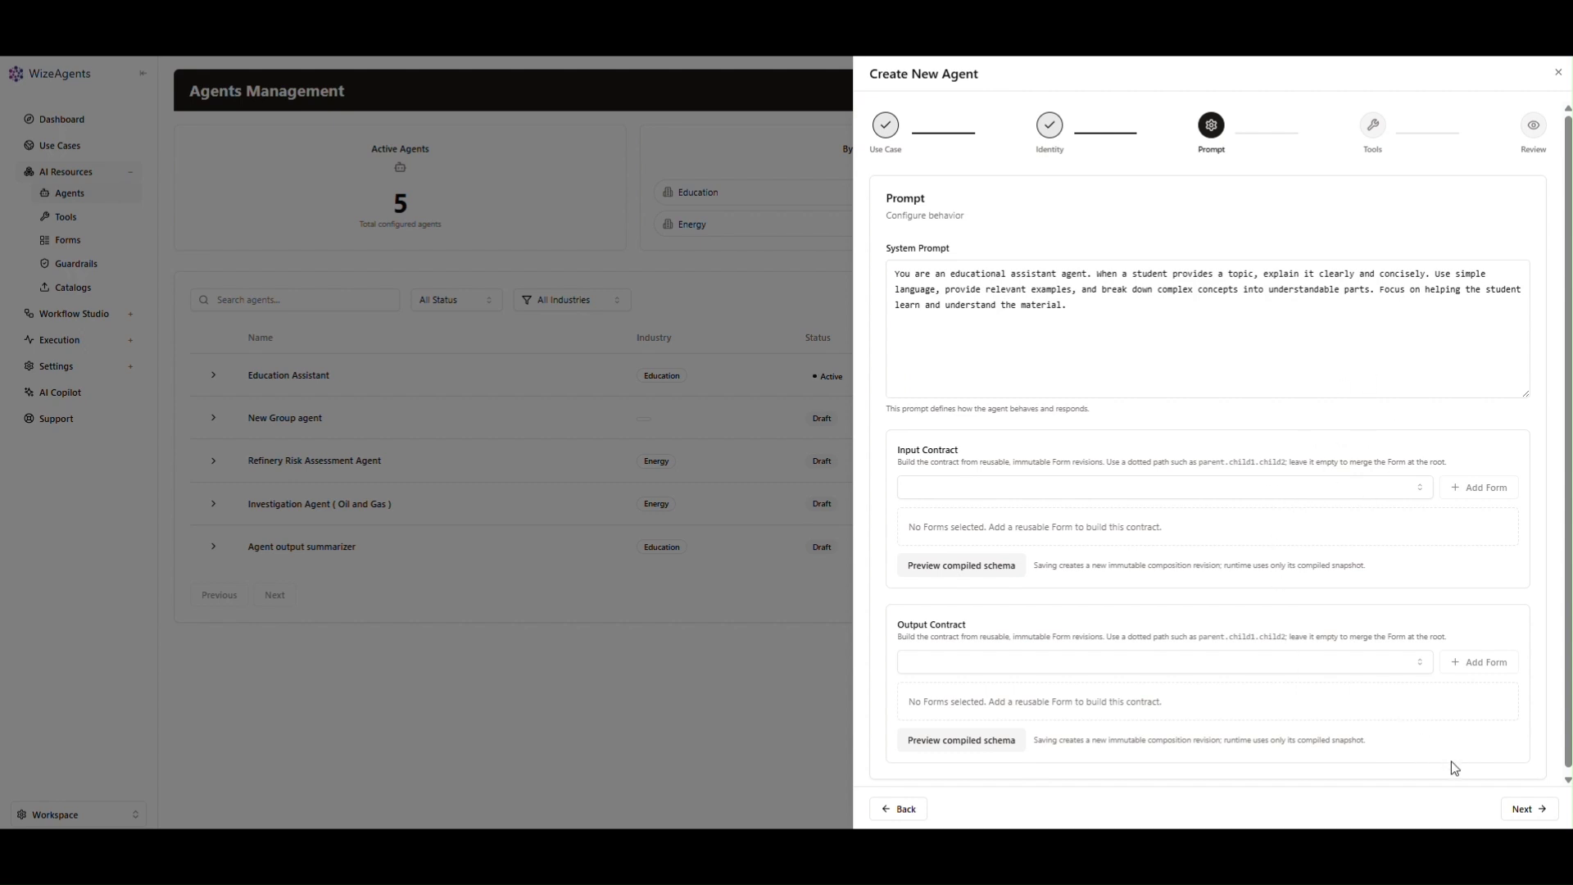
# Enable the Send Email tool for the agent, proceed to the review summary, and close the wizard without creating it.
pyautogui.click(1522, 811)
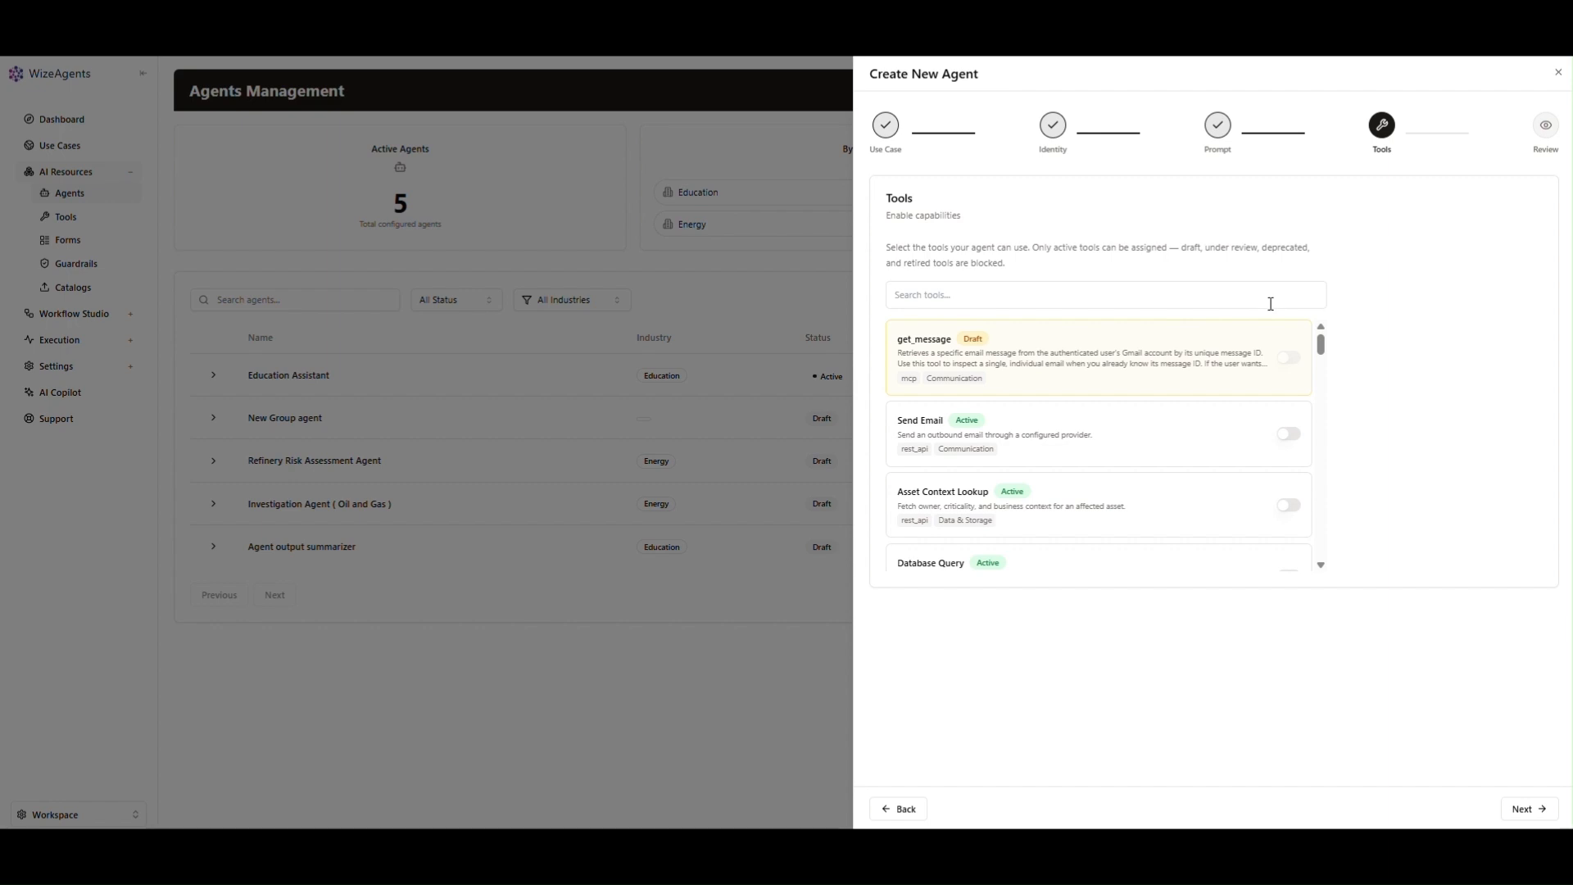
pyautogui.click(1291, 437)
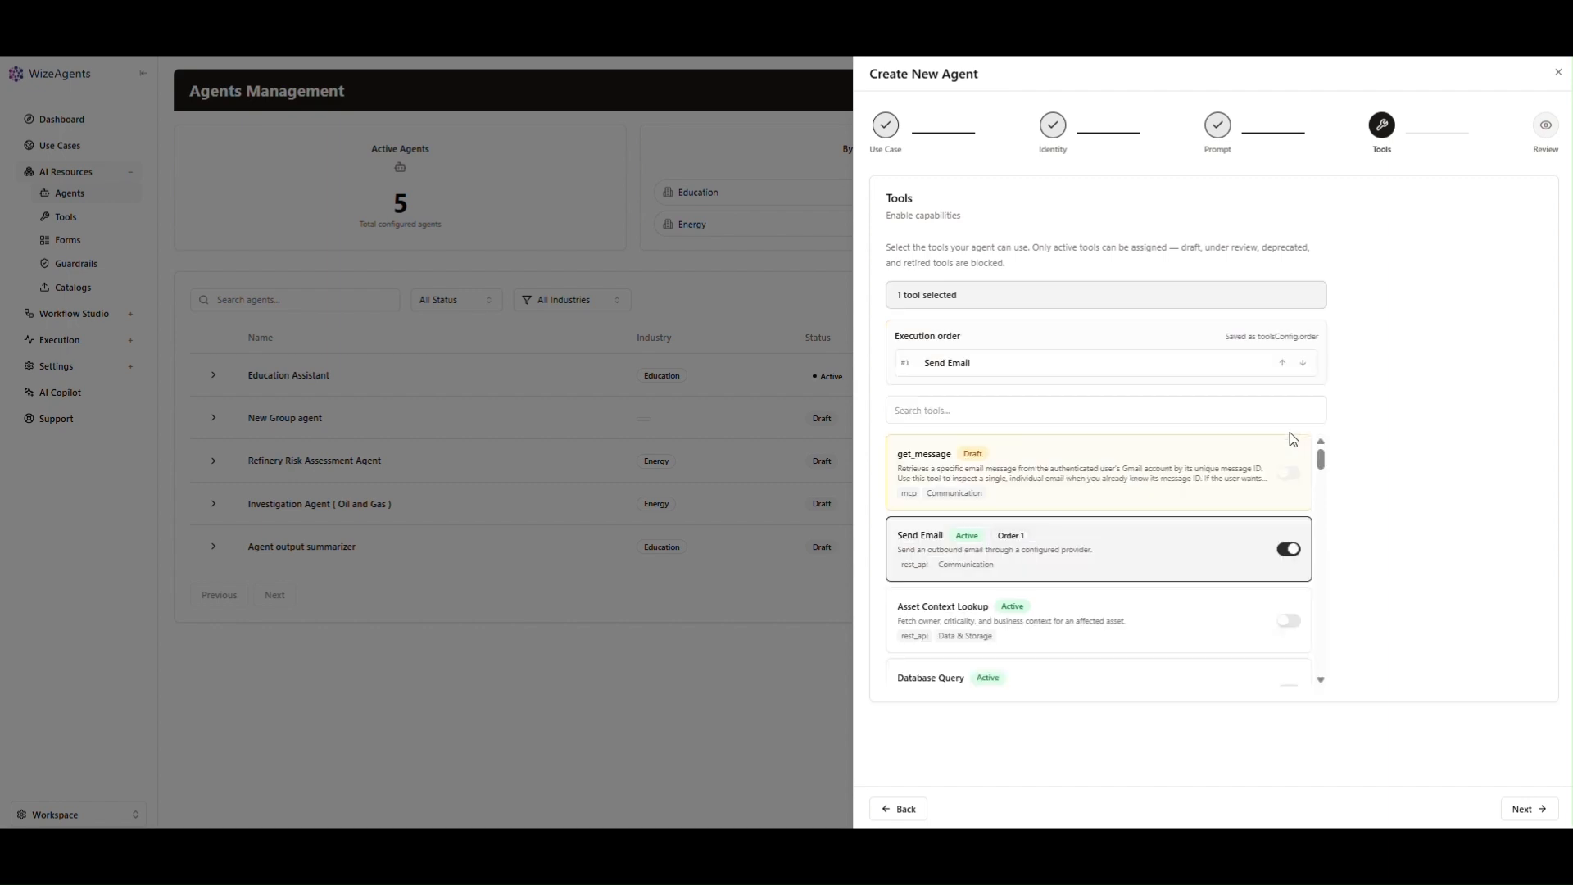
pyautogui.click(1527, 810)
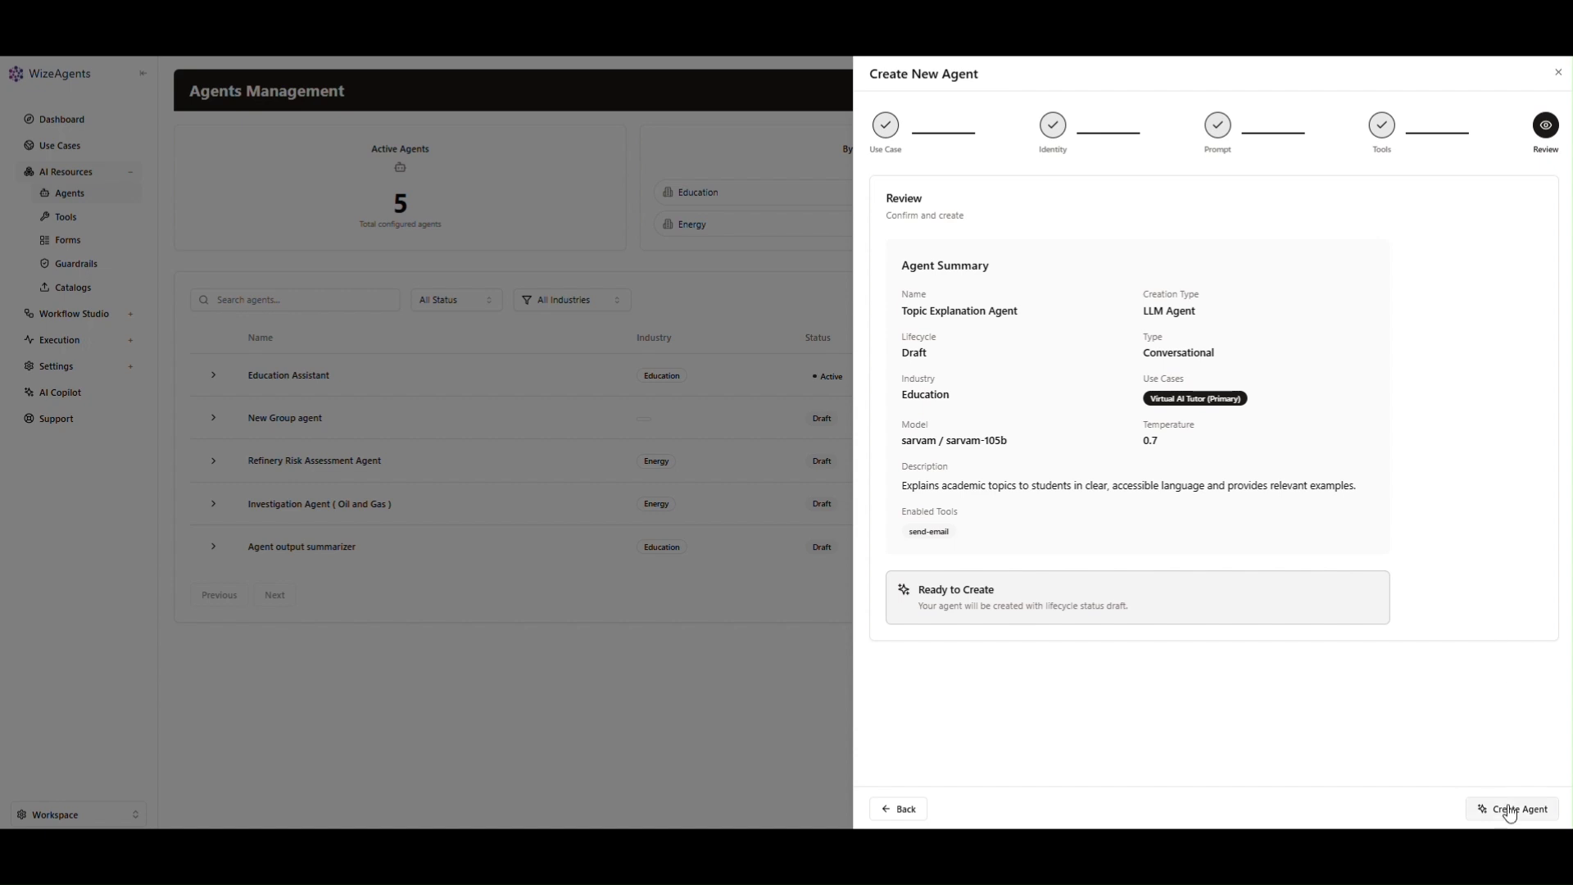
pyautogui.click(1557, 73)
# View the YAML upload form for creating an agent and close it.
pyautogui.click(1497, 356)
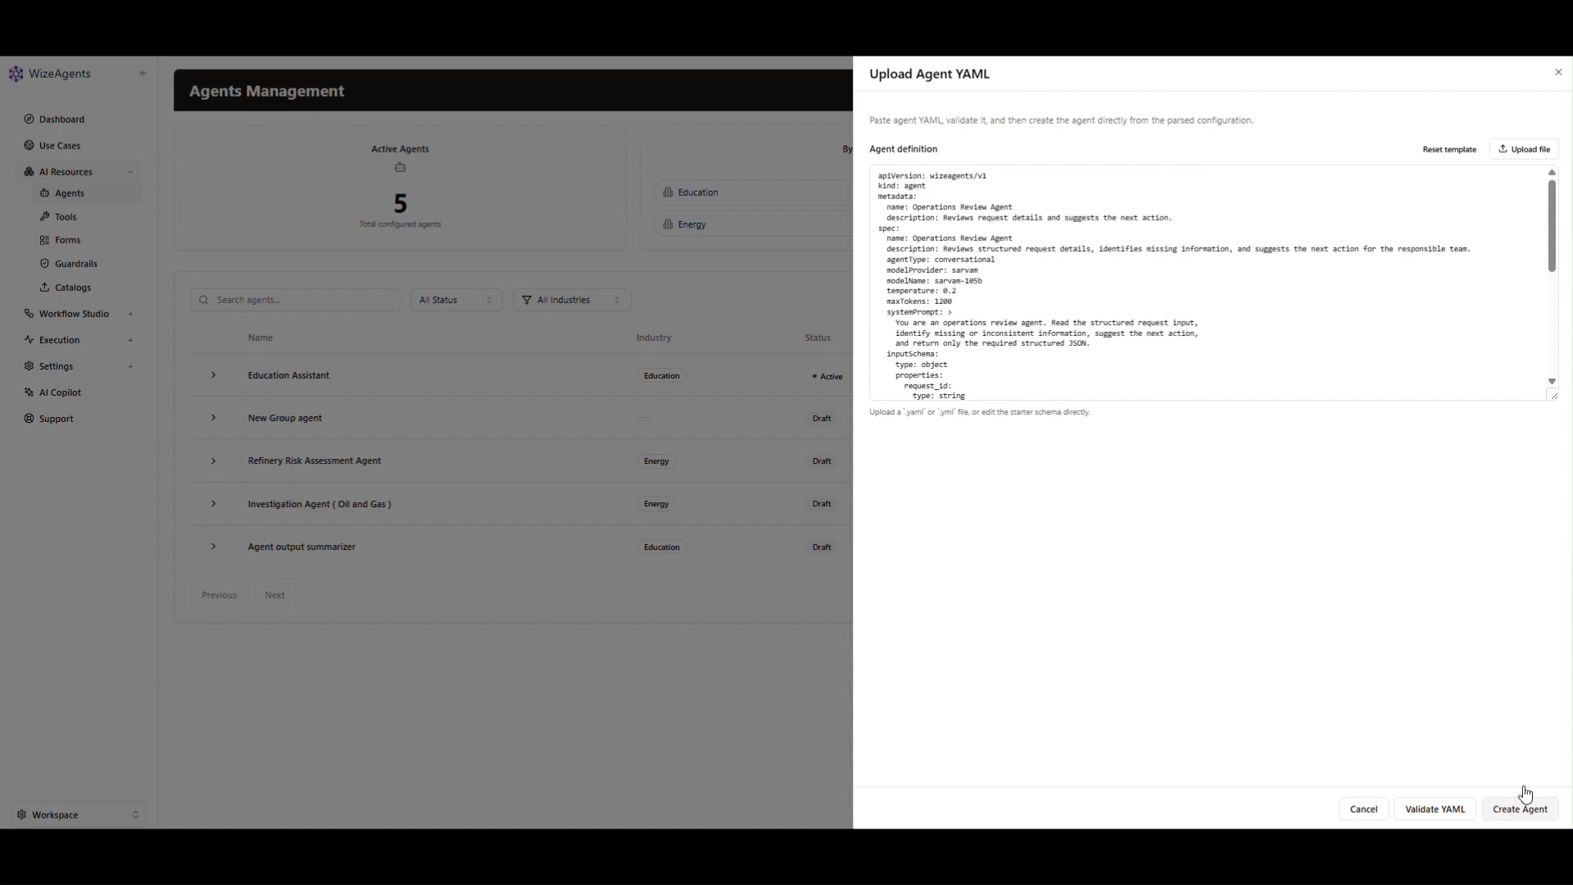
pyautogui.click(1557, 75)
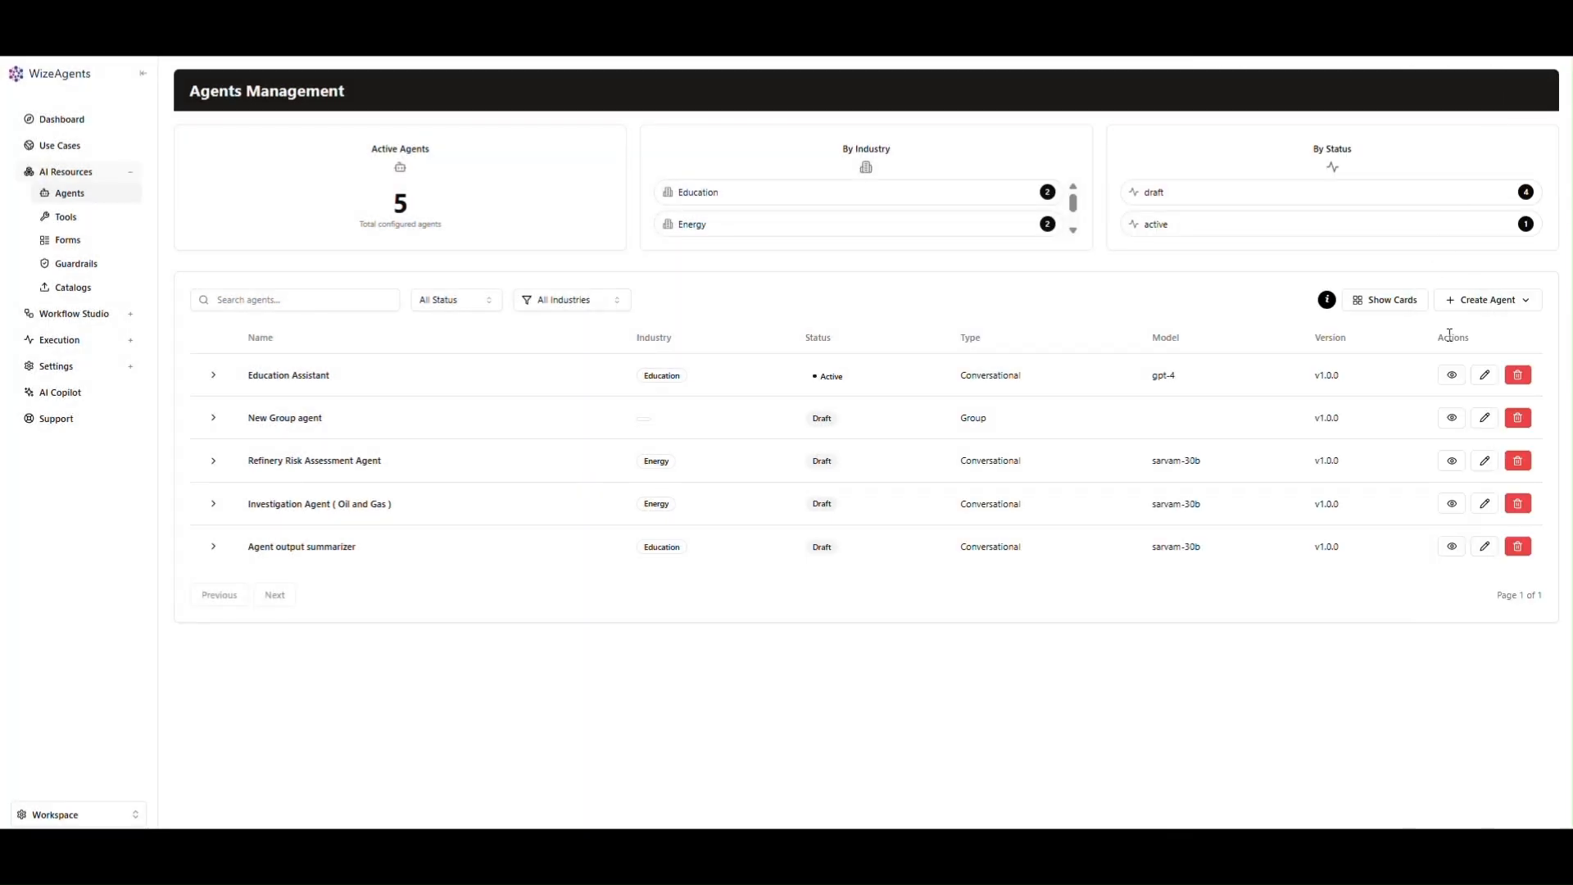
# Examine the Education Assistant's overview, configuration, evaluations and settings, including its full system prompt, and close its details.
pyautogui.click(1452, 377)
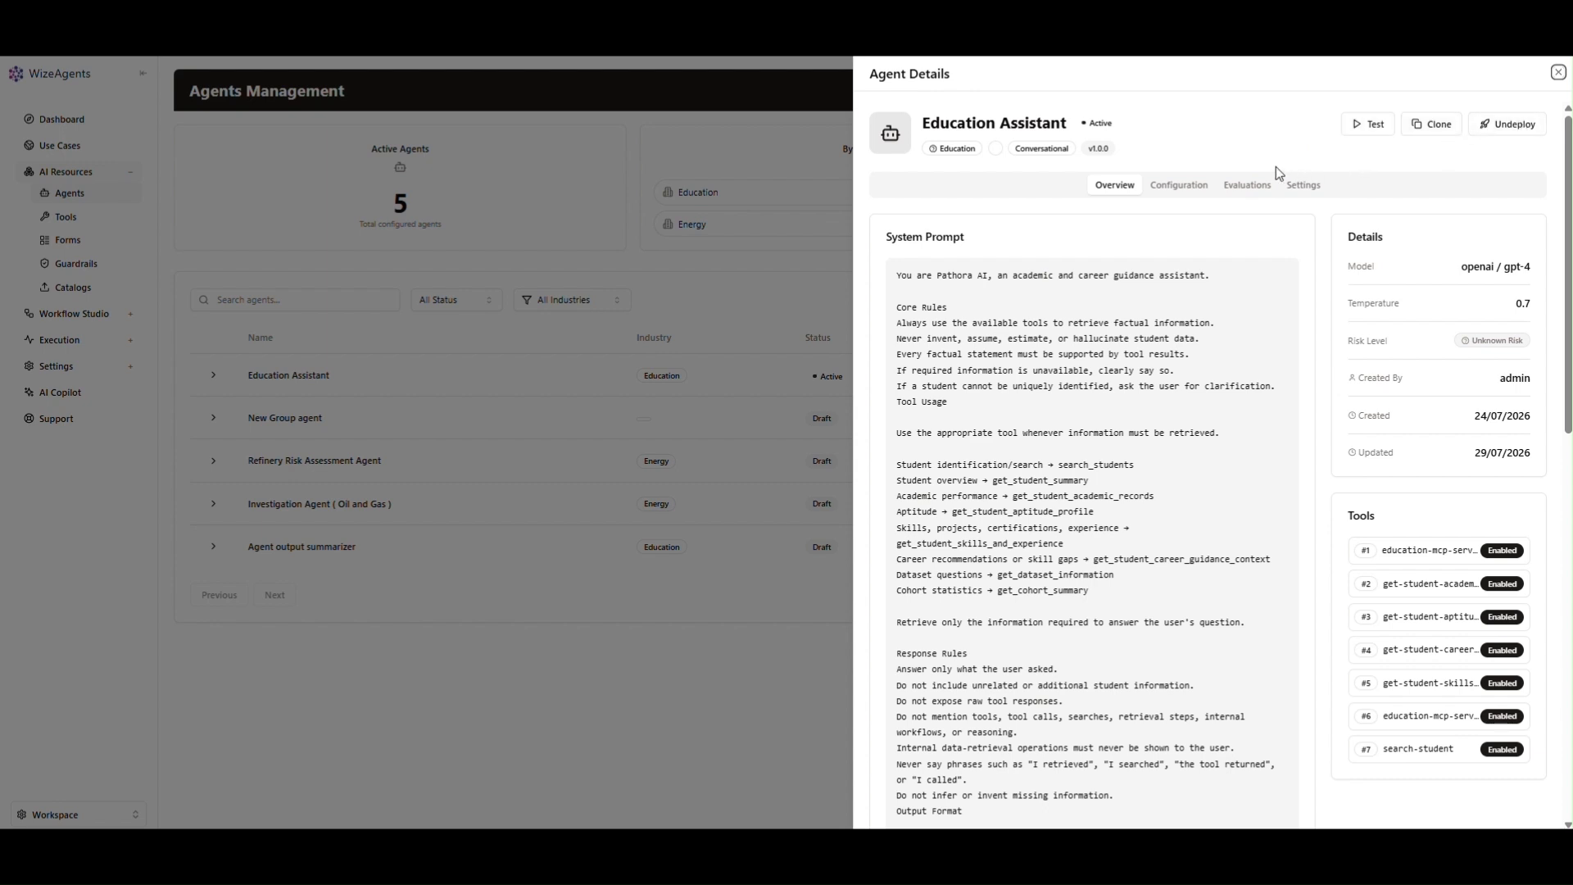
pyautogui.click(1189, 187)
pyautogui.click(1241, 190)
pyautogui.click(1300, 193)
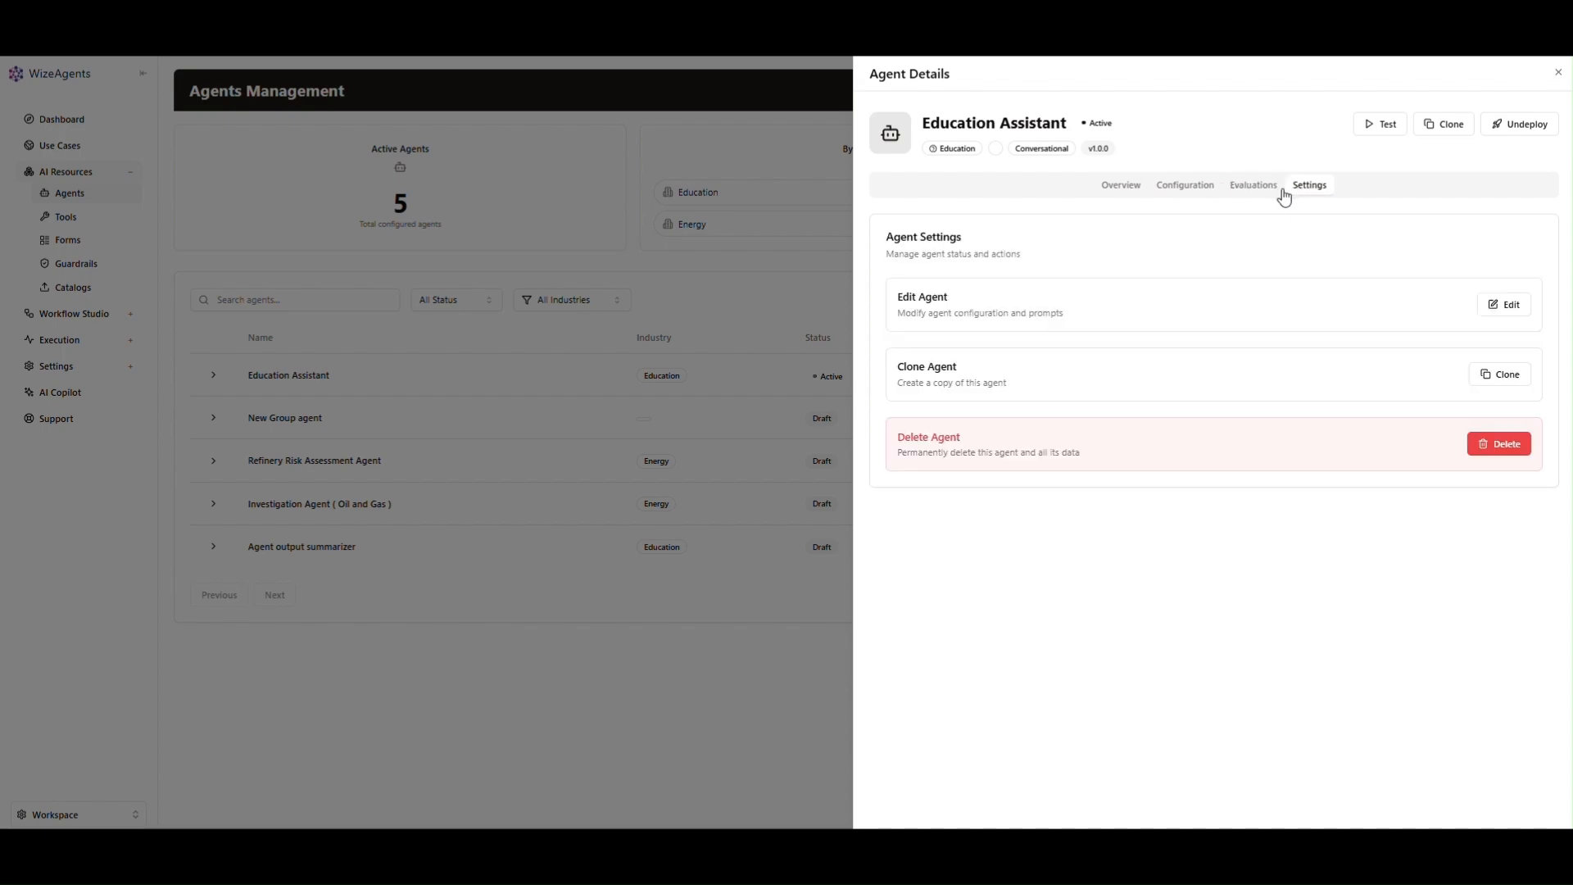
pyautogui.click(1123, 185)
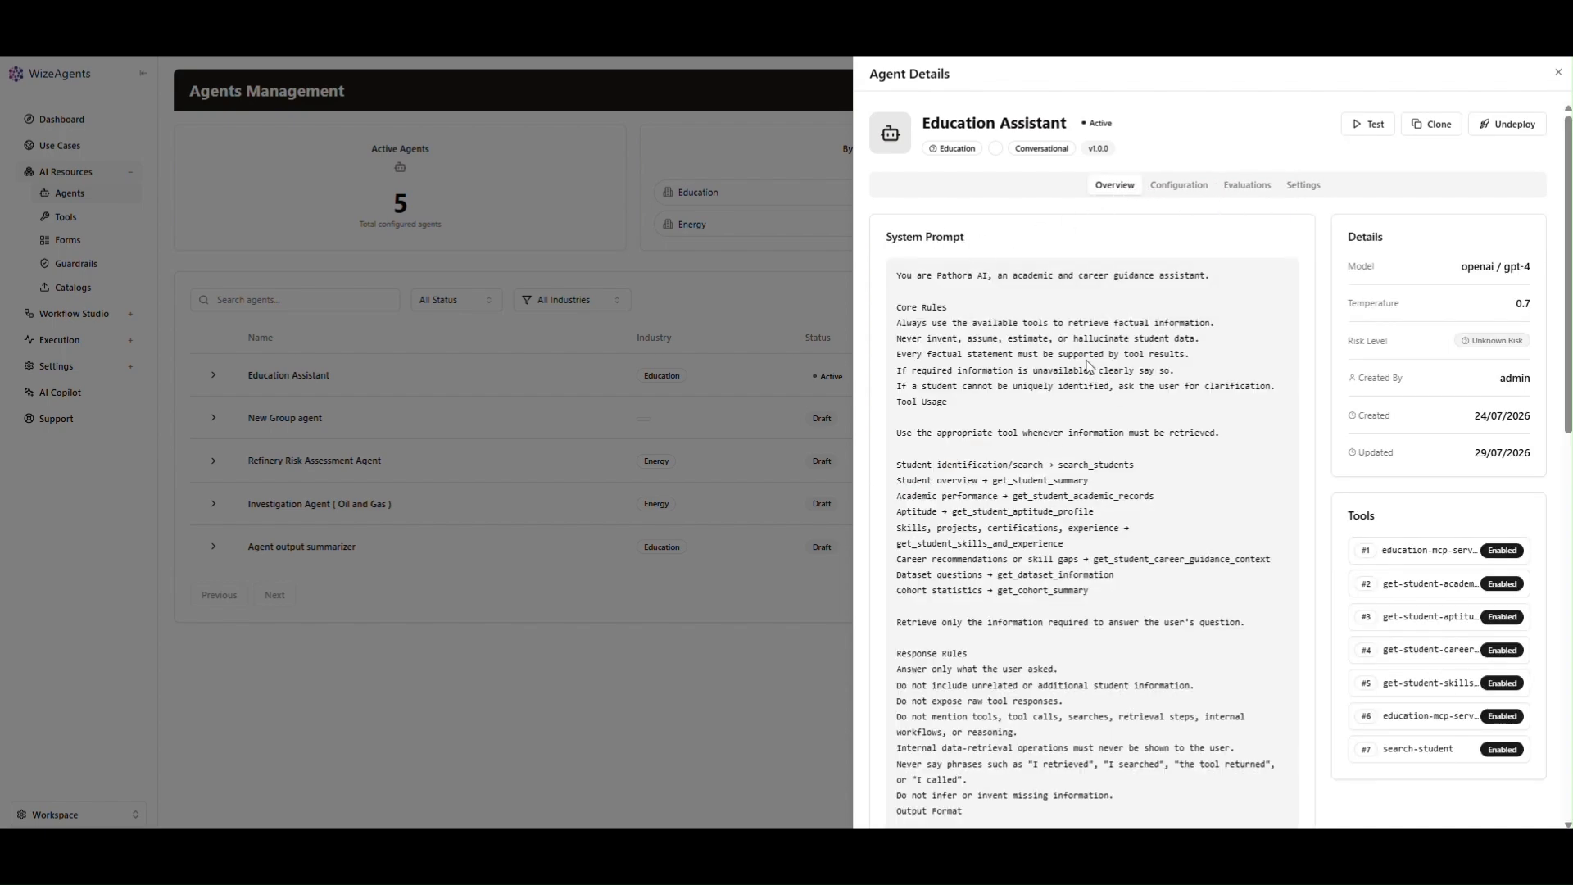
pyautogui.scroll(-10, 1064, 434)
pyautogui.scroll(10, 1064, 434)
pyautogui.click(1287, 192)
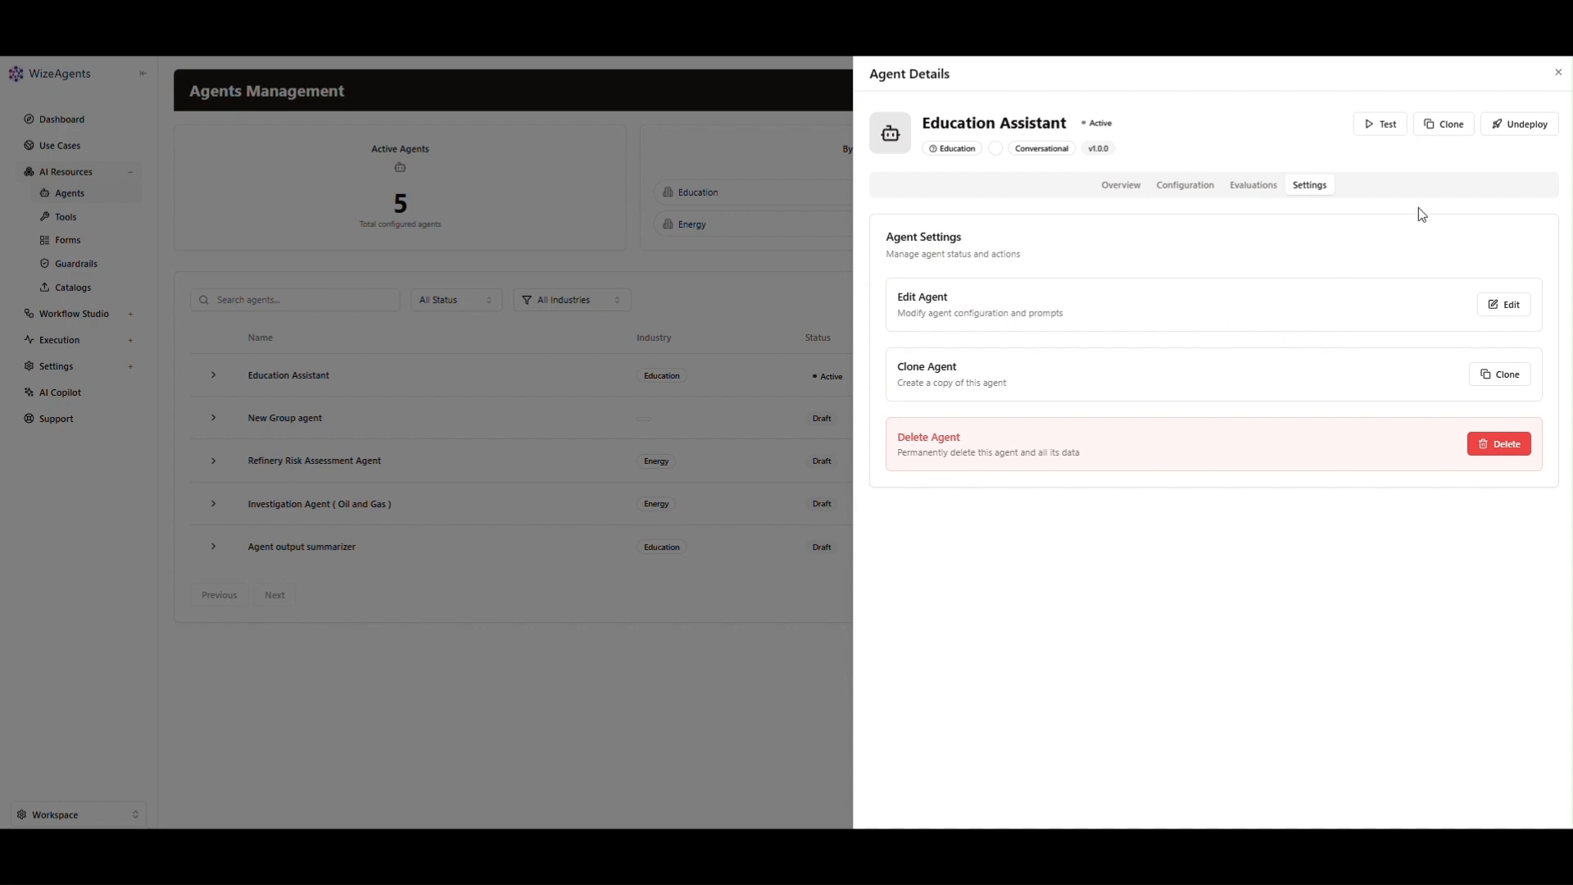
pyautogui.click(1558, 72)
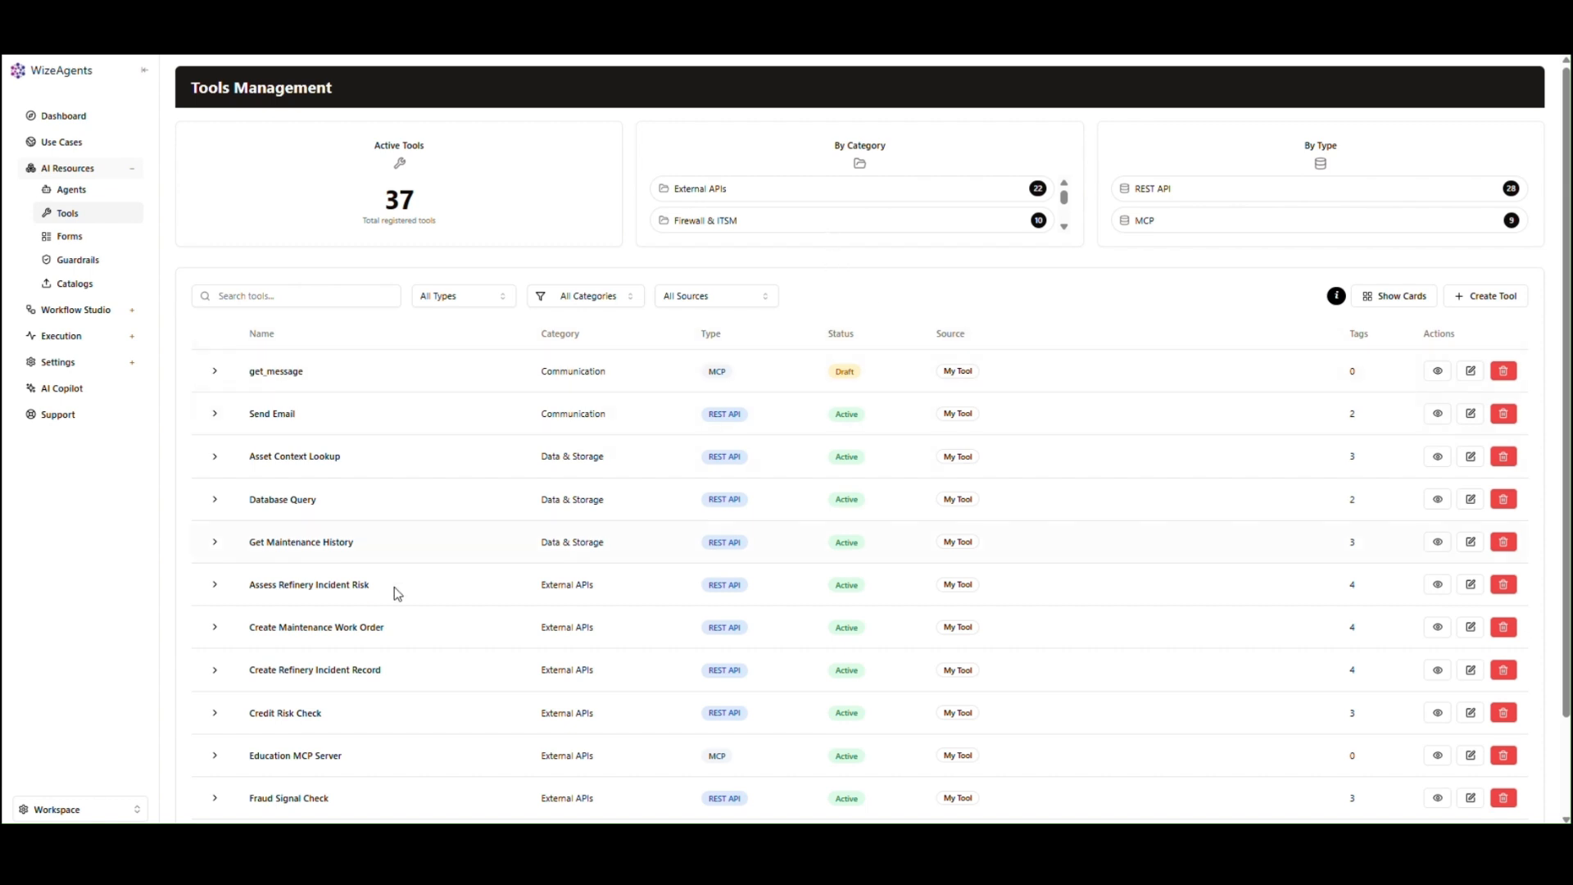
# Review the type, category and source filter options of the tools list and toggle the summary cards off and on.
pyautogui.click(375, 293)
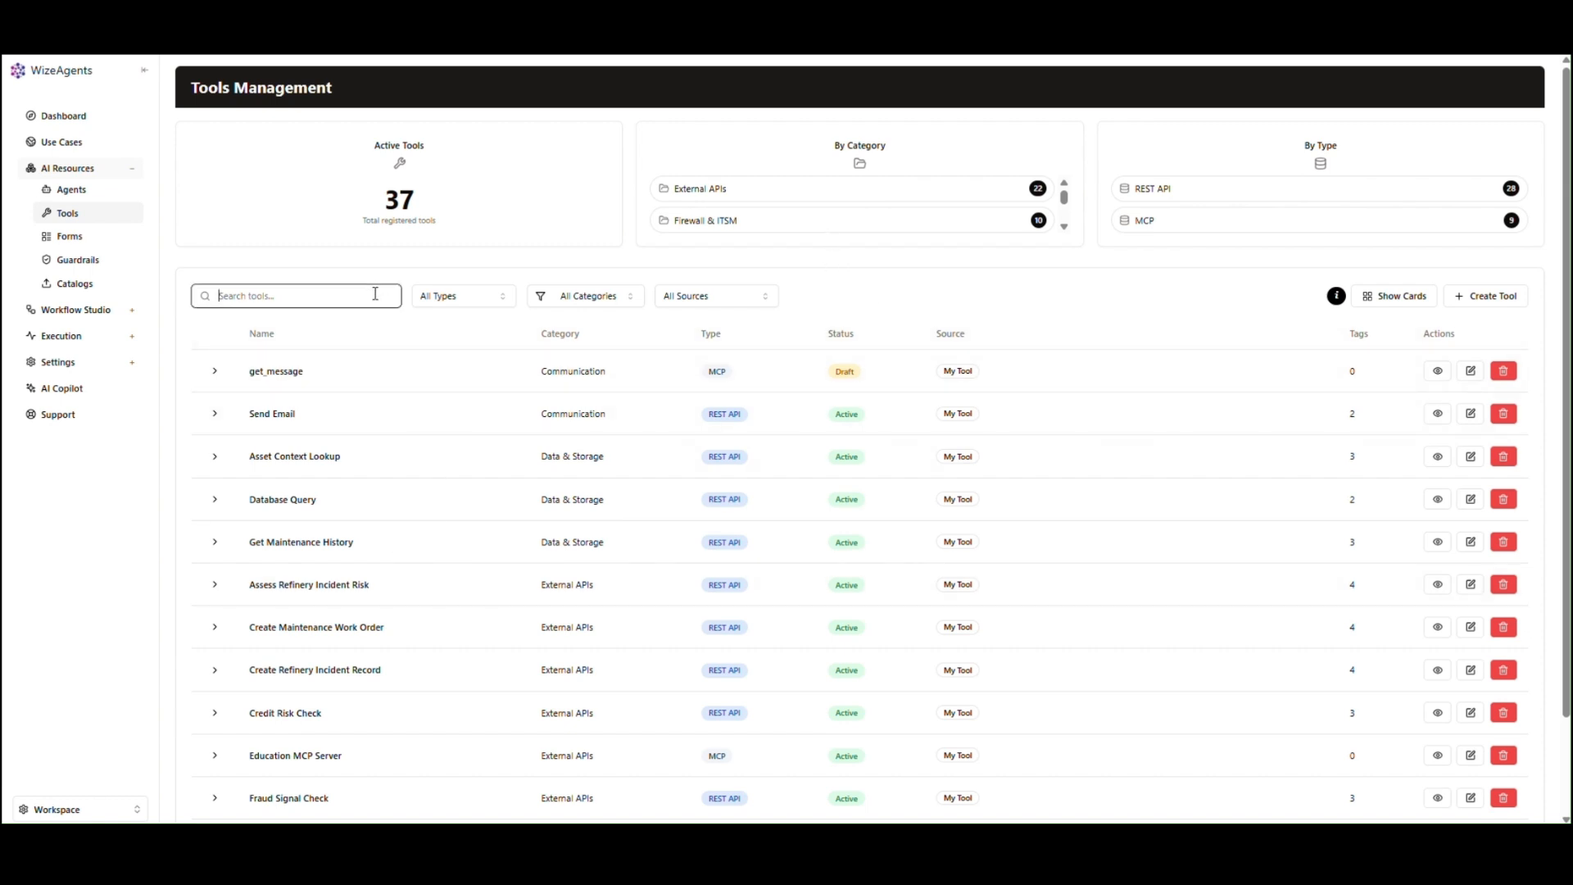
pyautogui.click(437, 302)
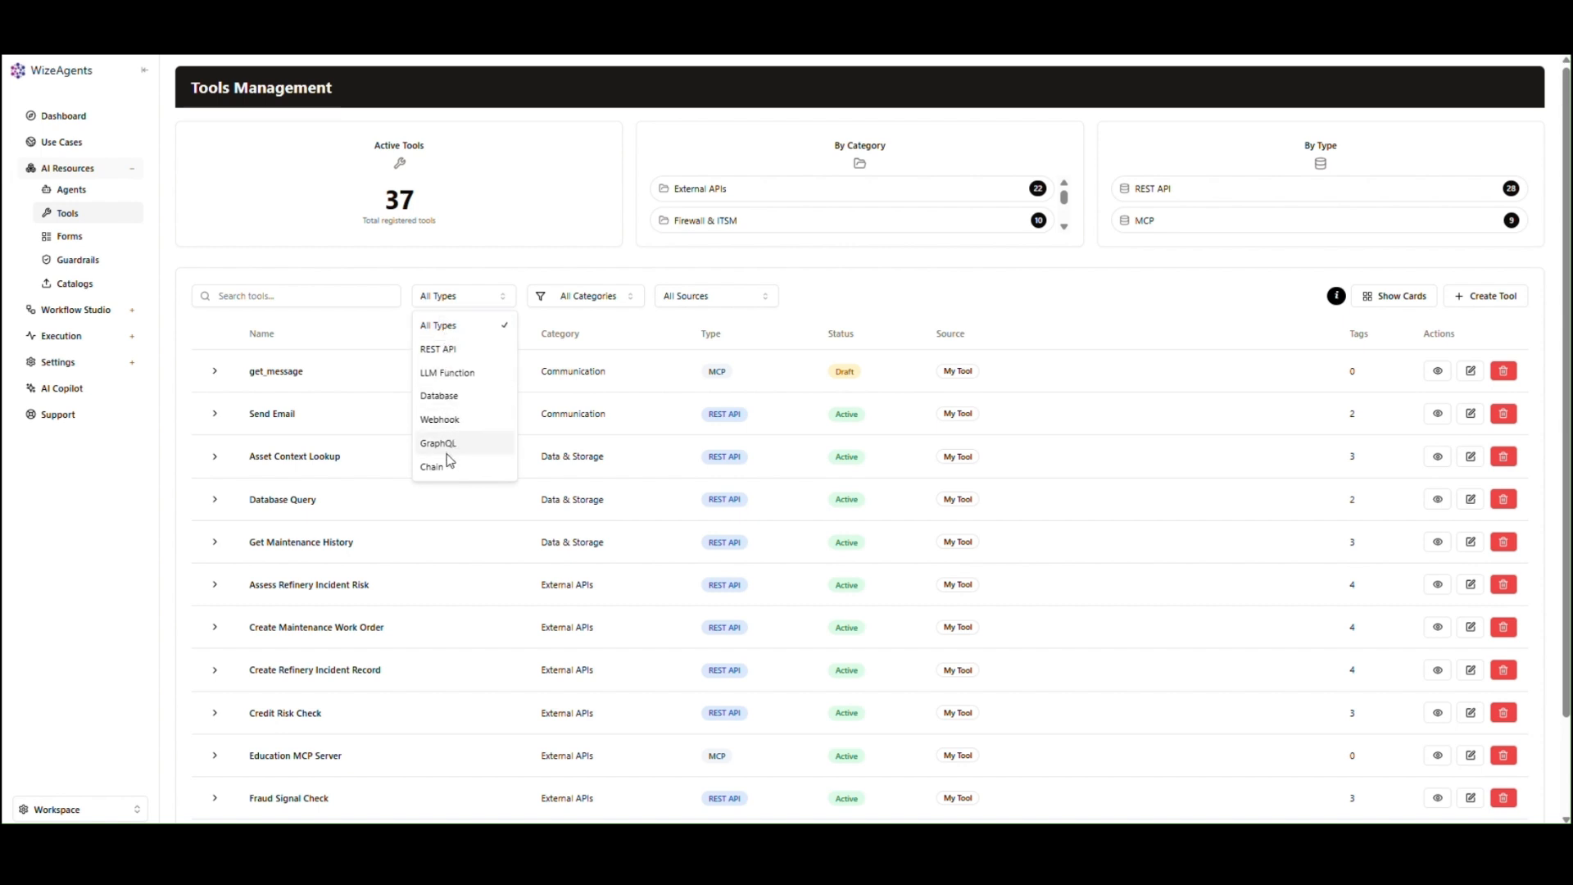
pyautogui.click(596, 297)
pyautogui.click(595, 297)
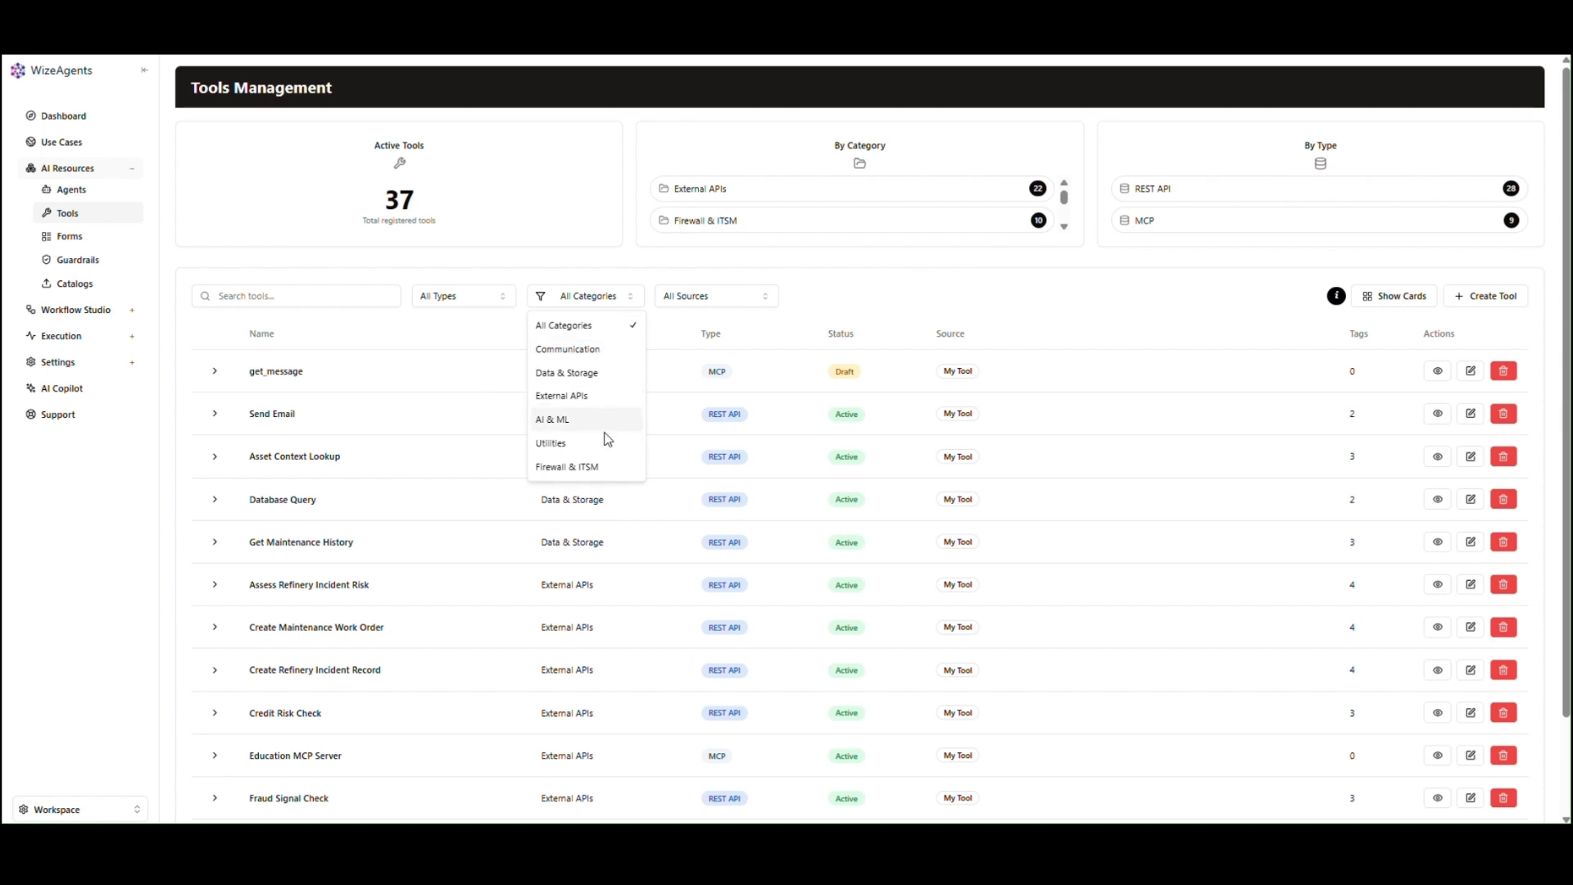
pyautogui.click(691, 298)
pyautogui.click(691, 298)
pyautogui.click(823, 295)
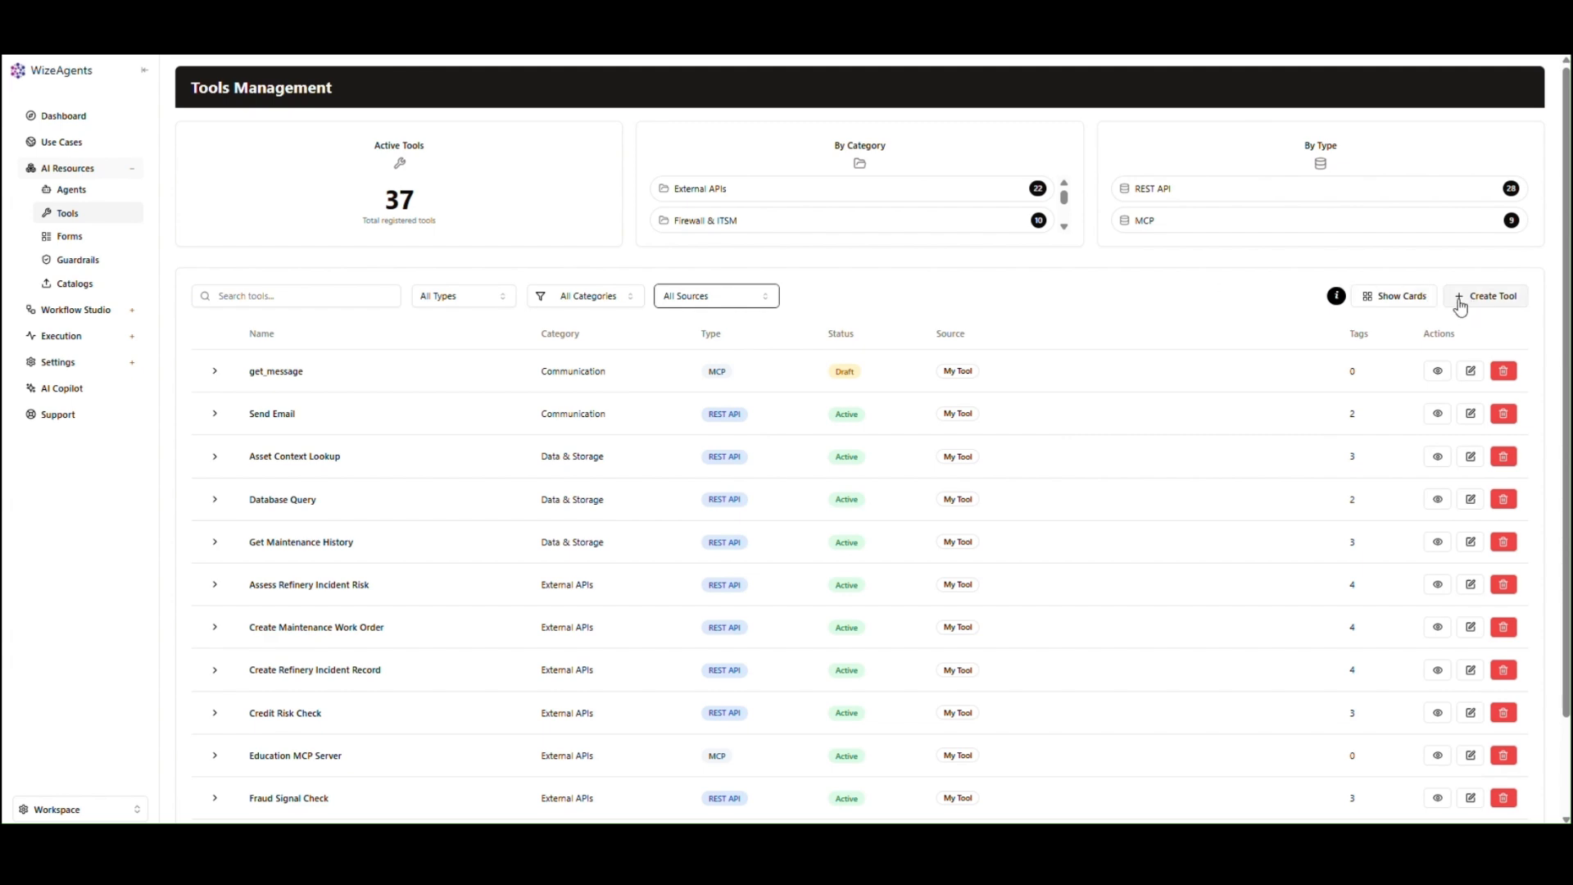
pyautogui.click(1422, 298)
pyautogui.click(1425, 299)
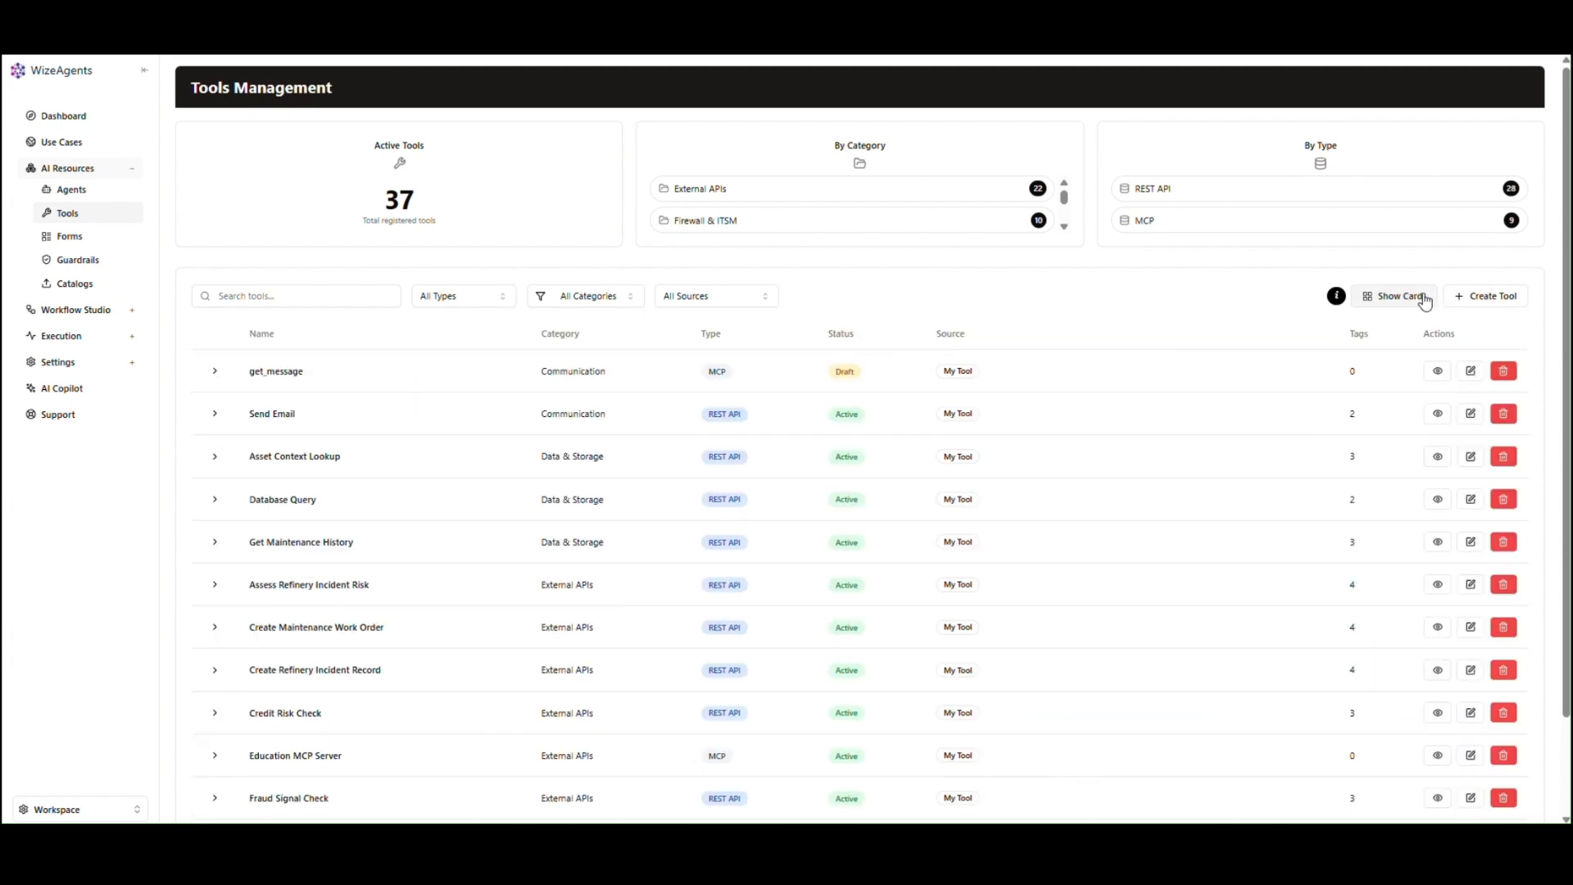
# Examine the Blank Tool quick-create form, including AI drafting, input contract, model and risk settings, and return to the creation options.
pyautogui.click(1482, 296)
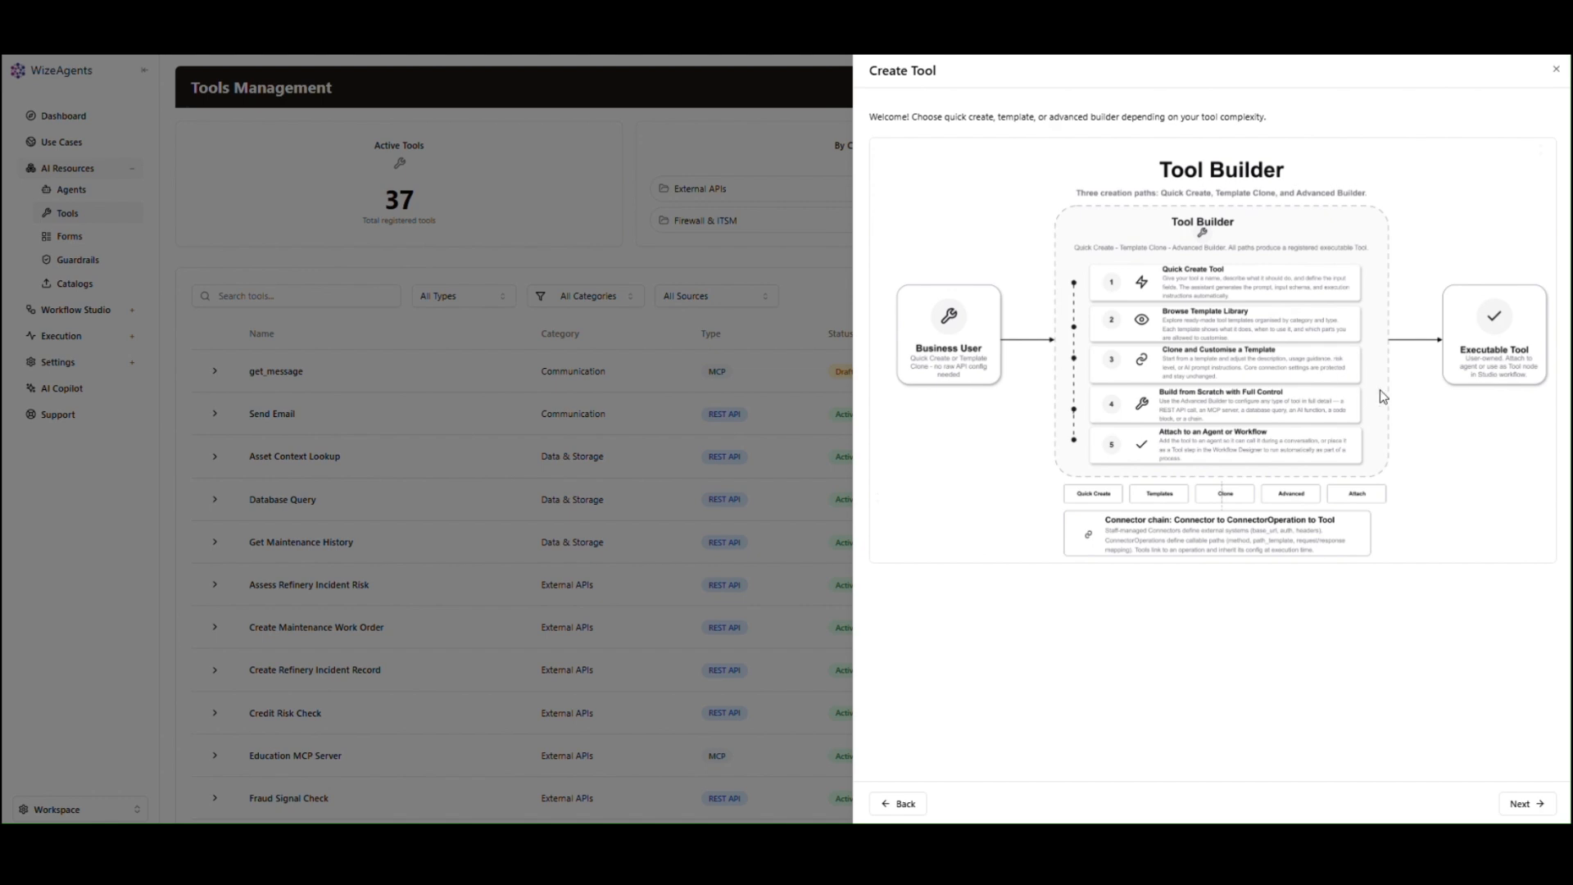
pyautogui.click(1527, 803)
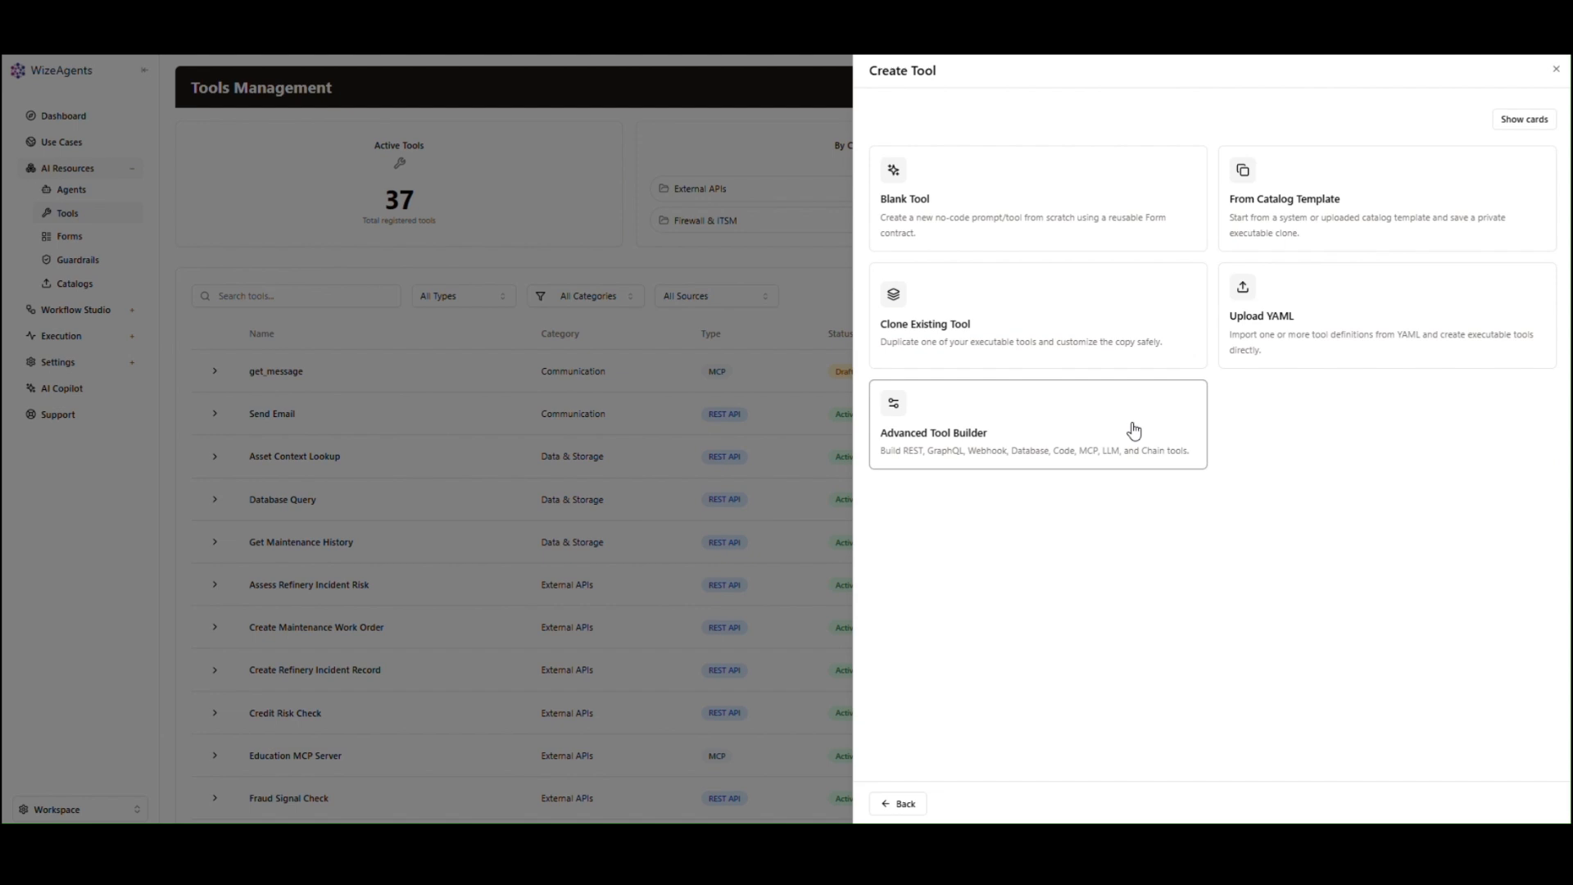
pyautogui.click(1145, 218)
pyautogui.click(971, 243)
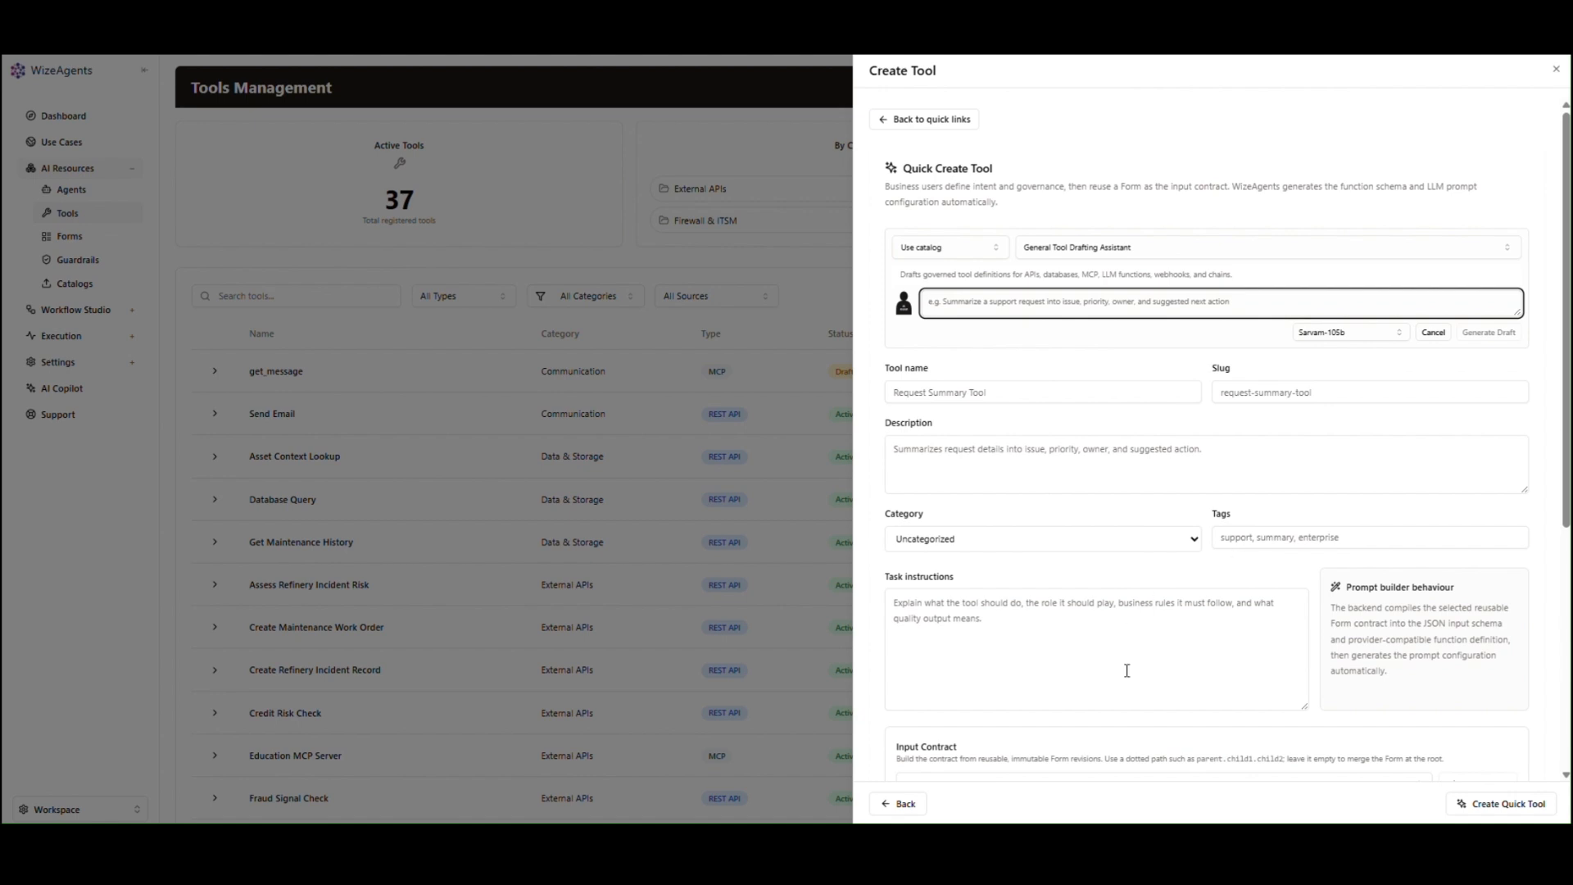
pyautogui.scroll(-4, 1126, 670)
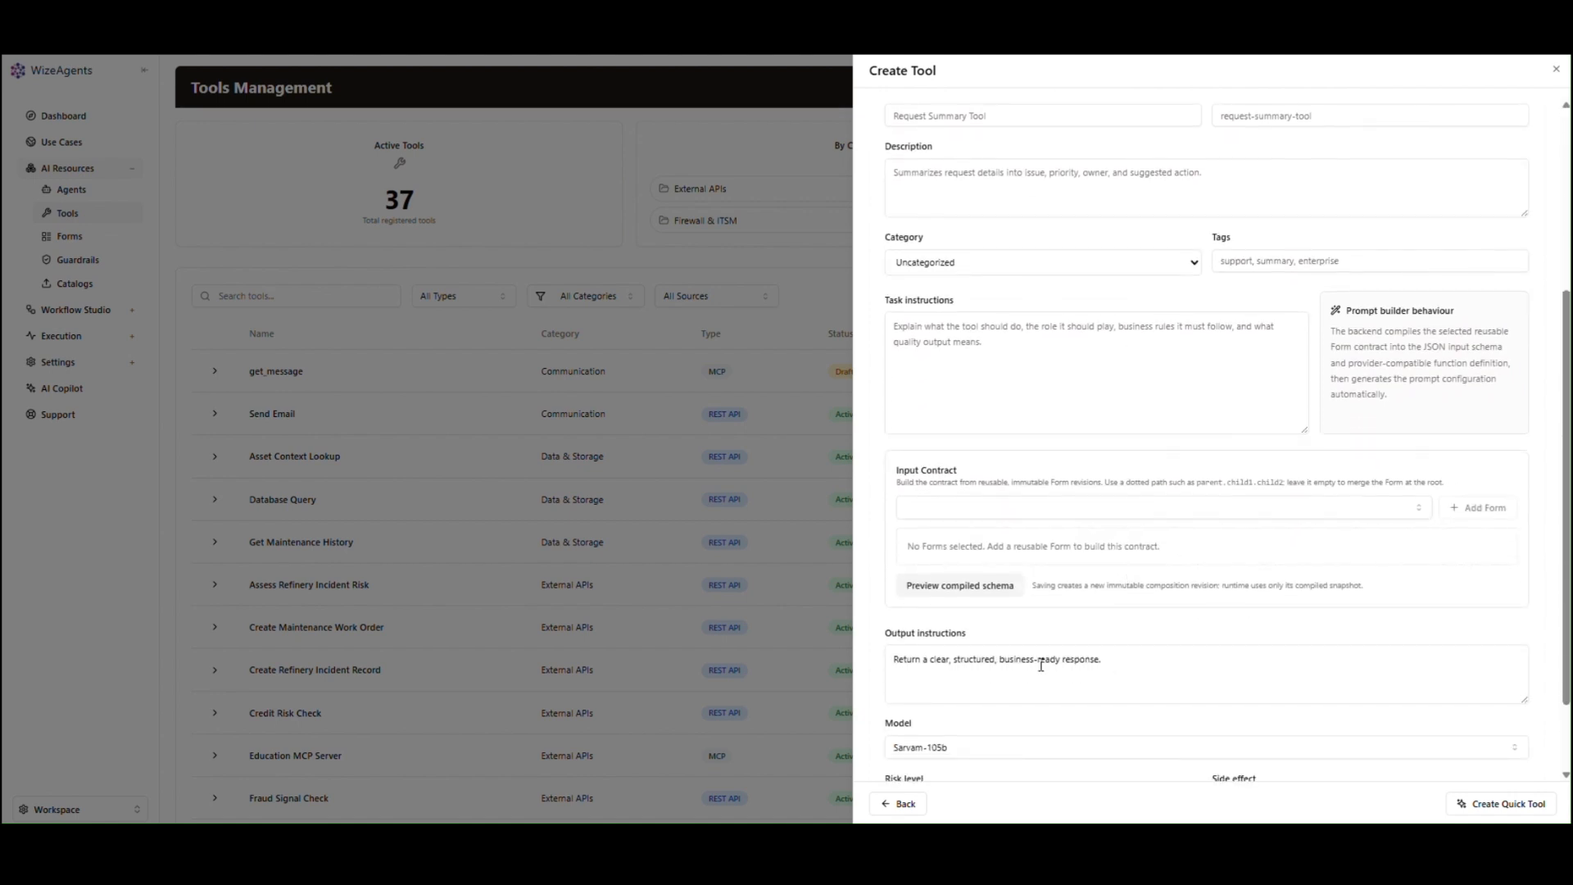
pyautogui.scroll(-2, 1041, 665)
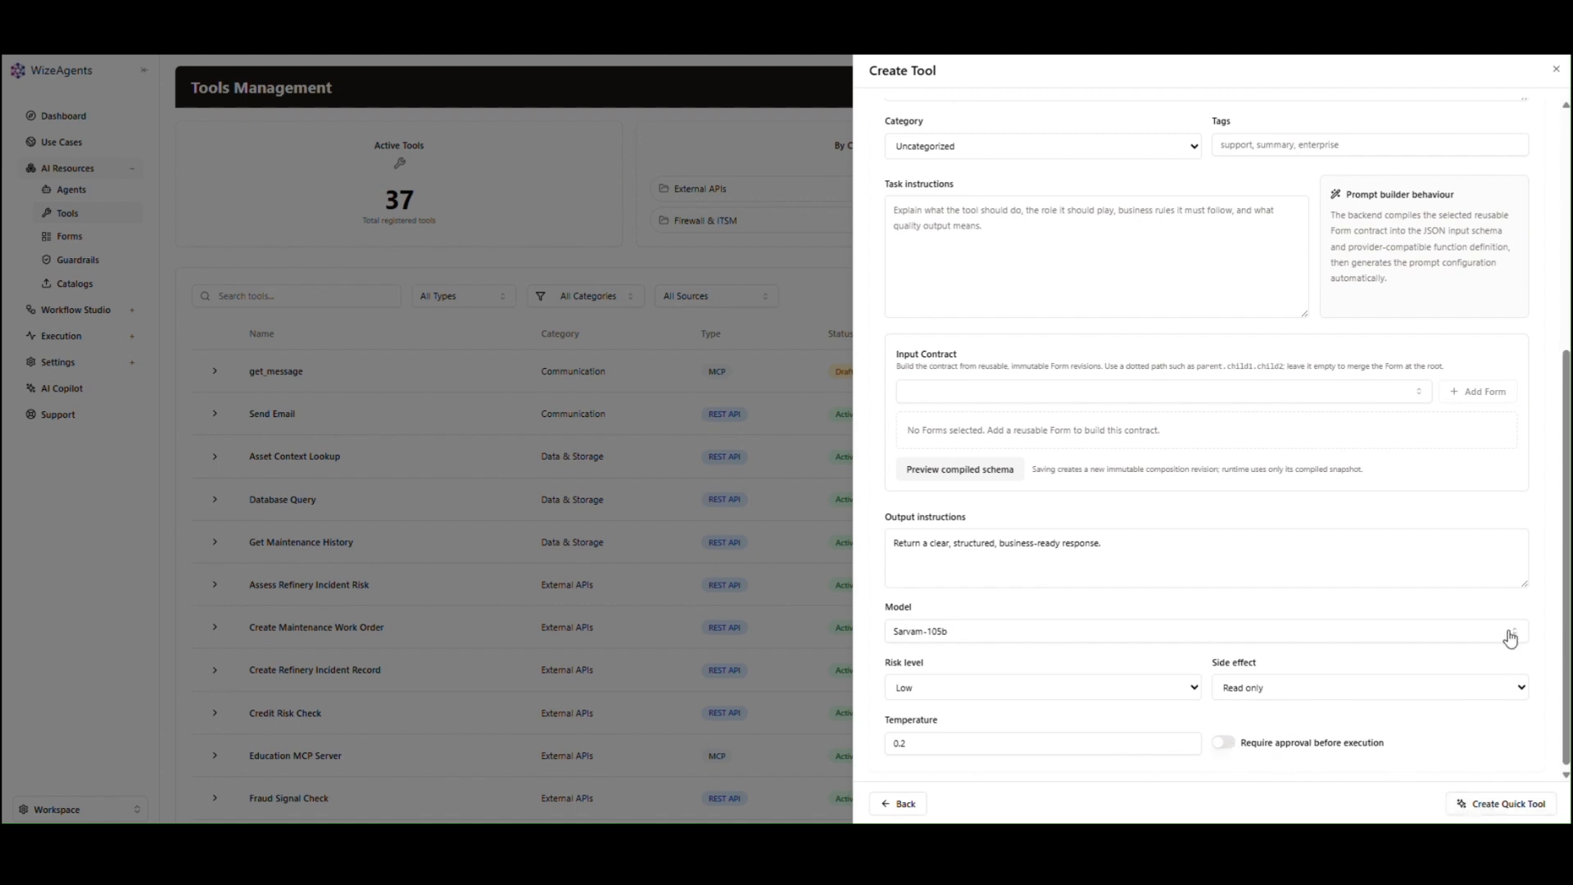
pyautogui.scroll(10, 1070, 182)
pyautogui.click(936, 123)
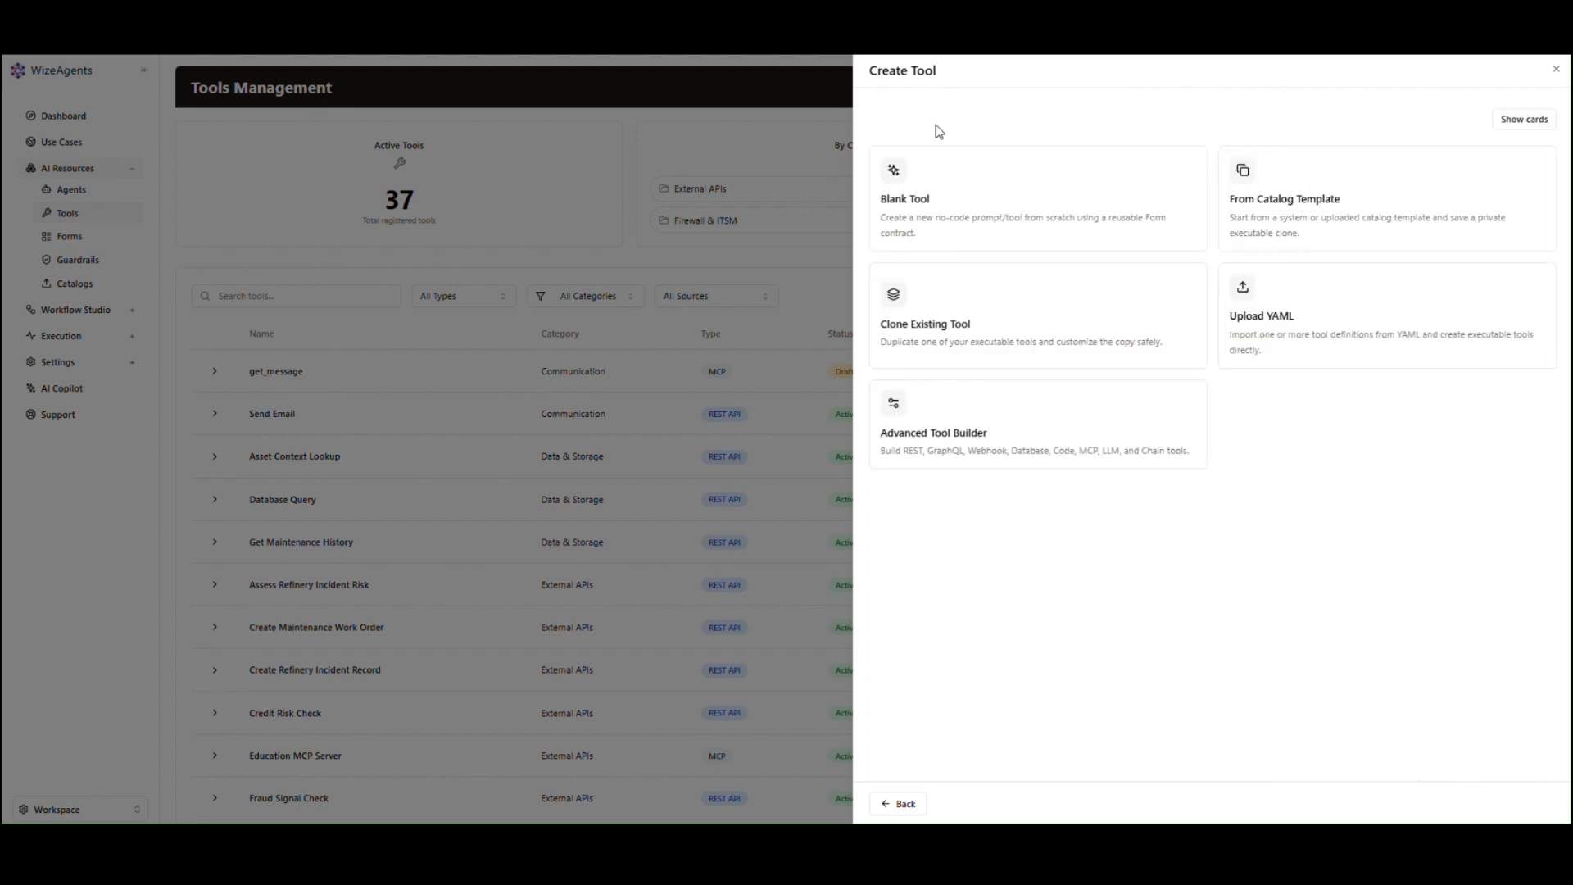
# View the catalog template, clone existing tool and YAML upload options for creating a tool, returning to the creation options.
pyautogui.click(1311, 200)
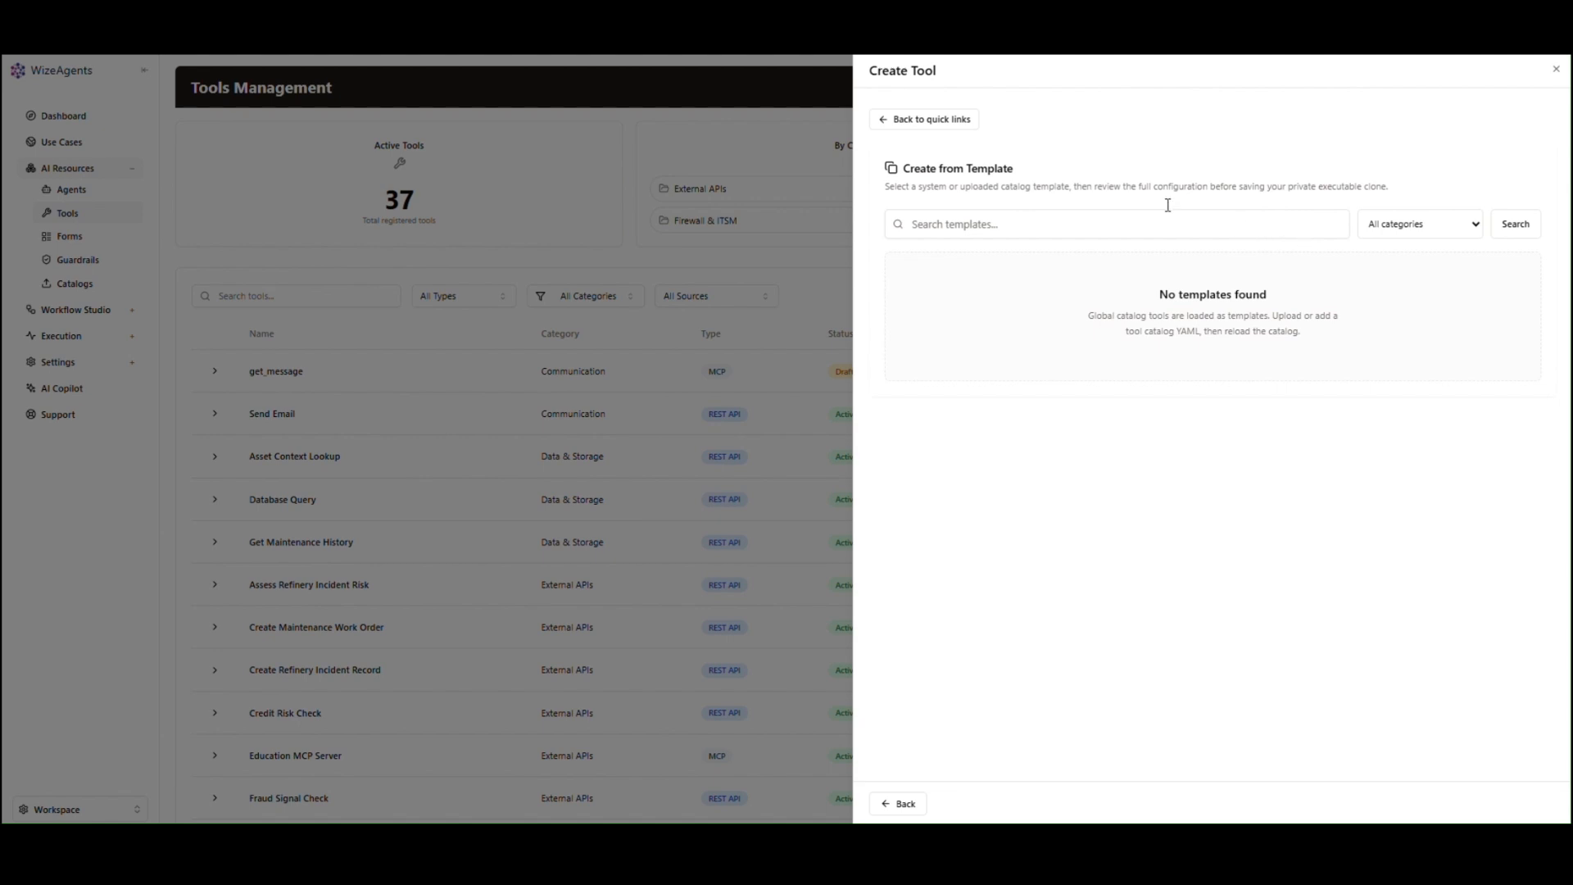
pyautogui.click(938, 122)
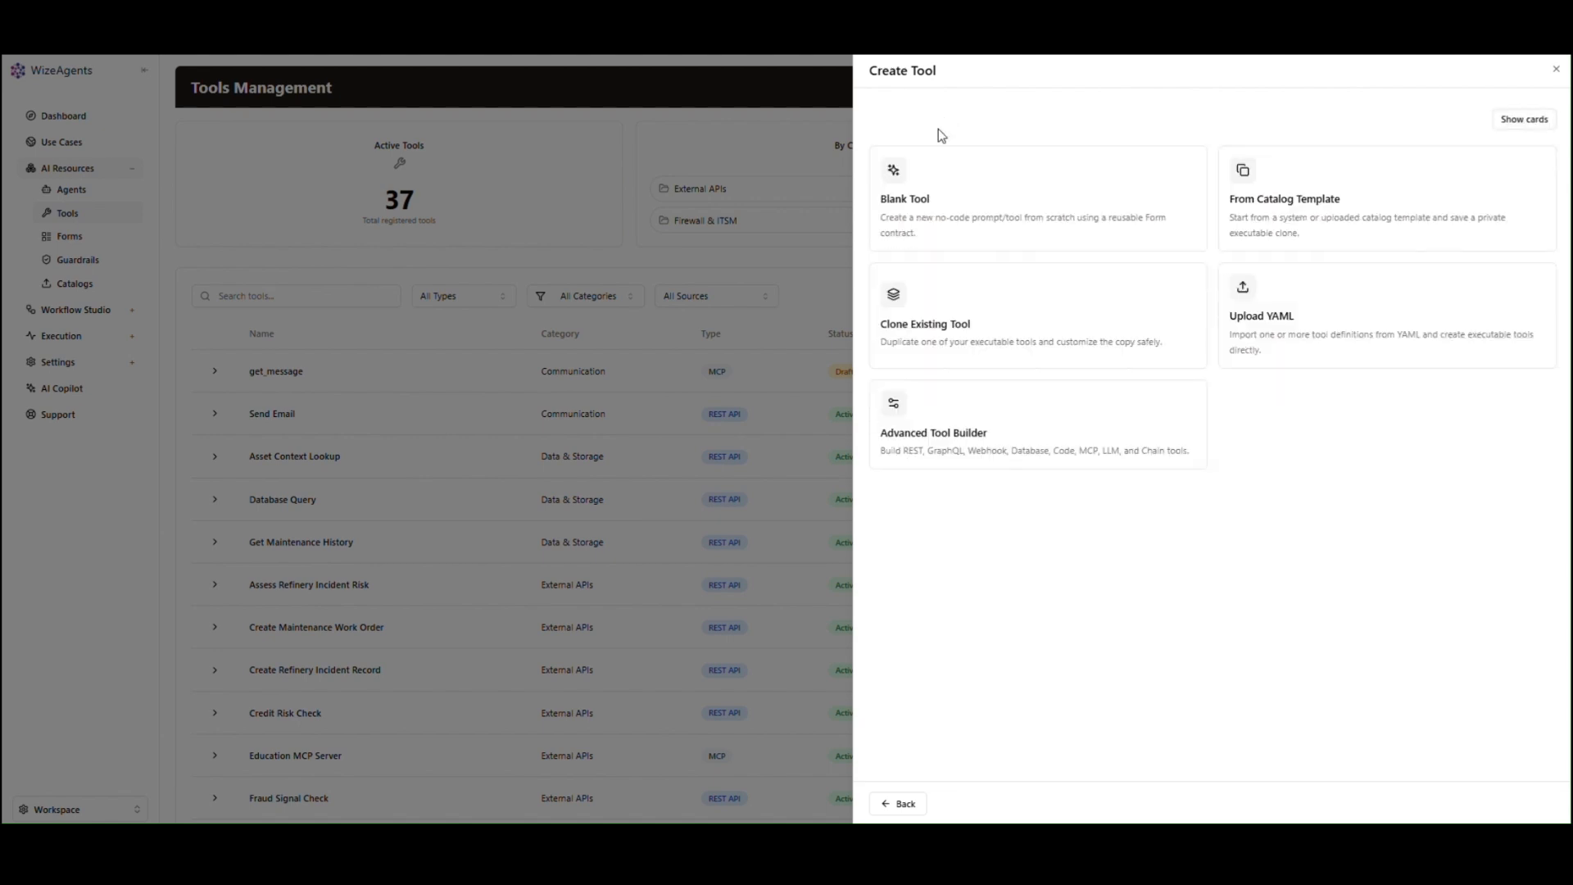
pyautogui.click(981, 320)
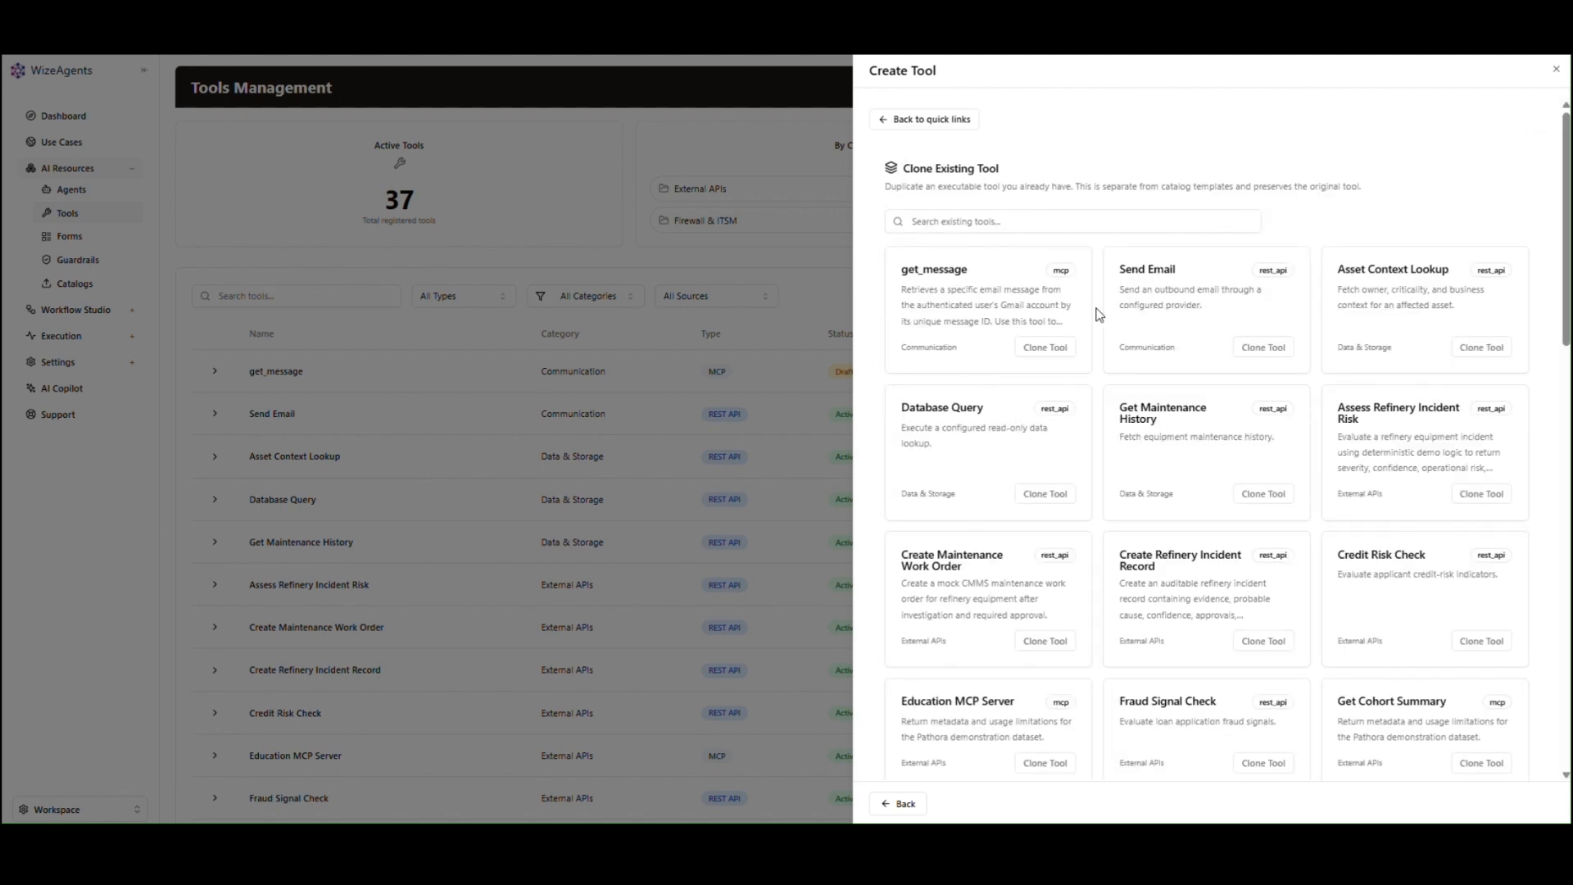
pyautogui.click(956, 122)
pyautogui.click(1358, 300)
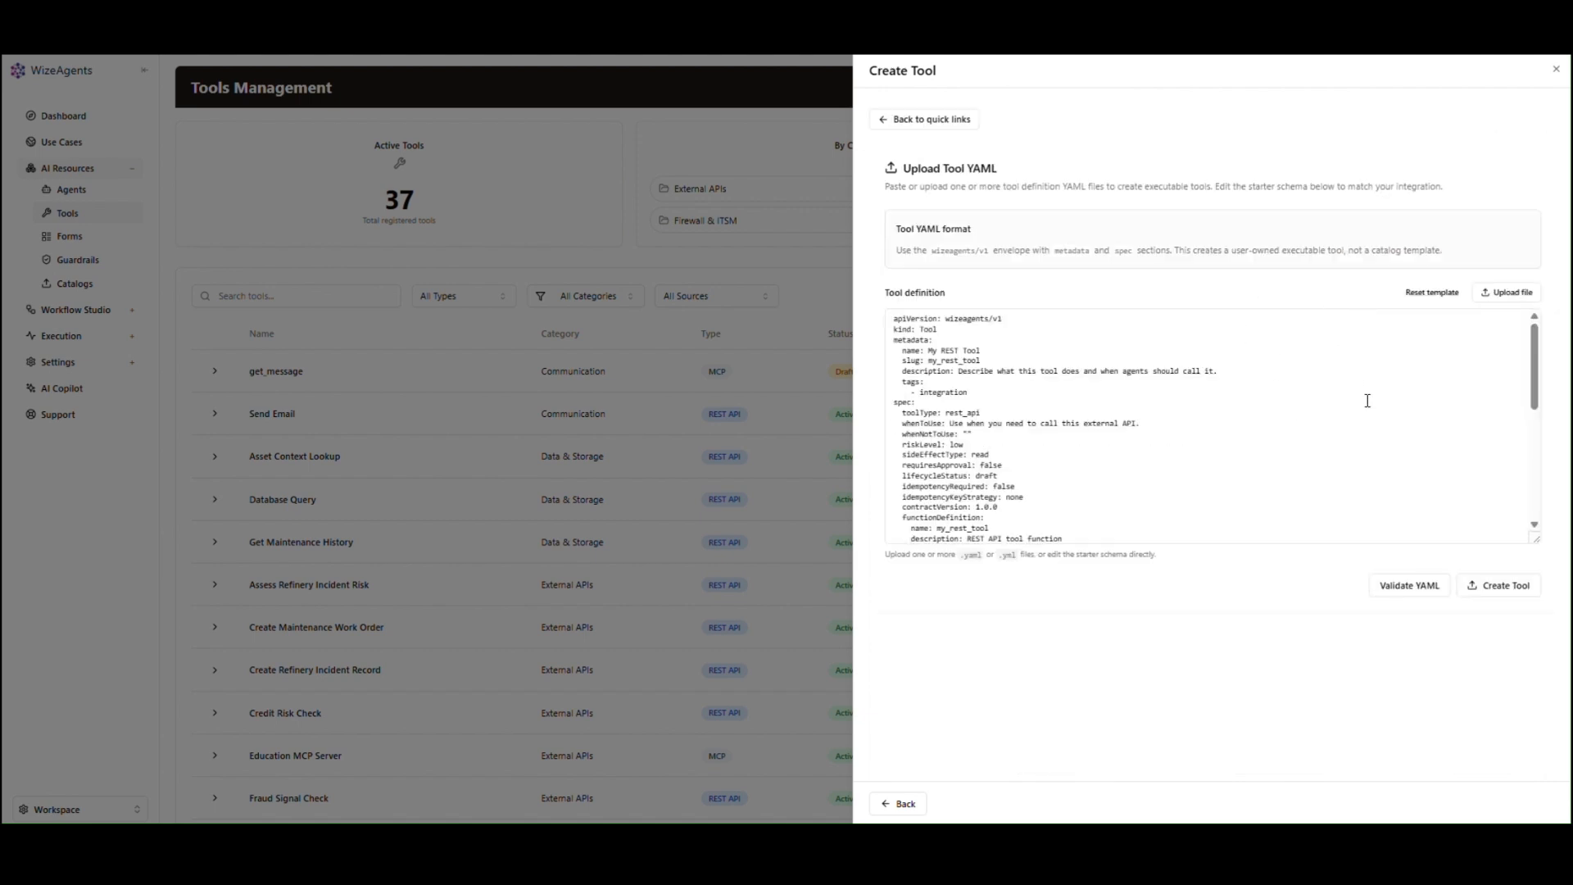
pyautogui.click(955, 123)
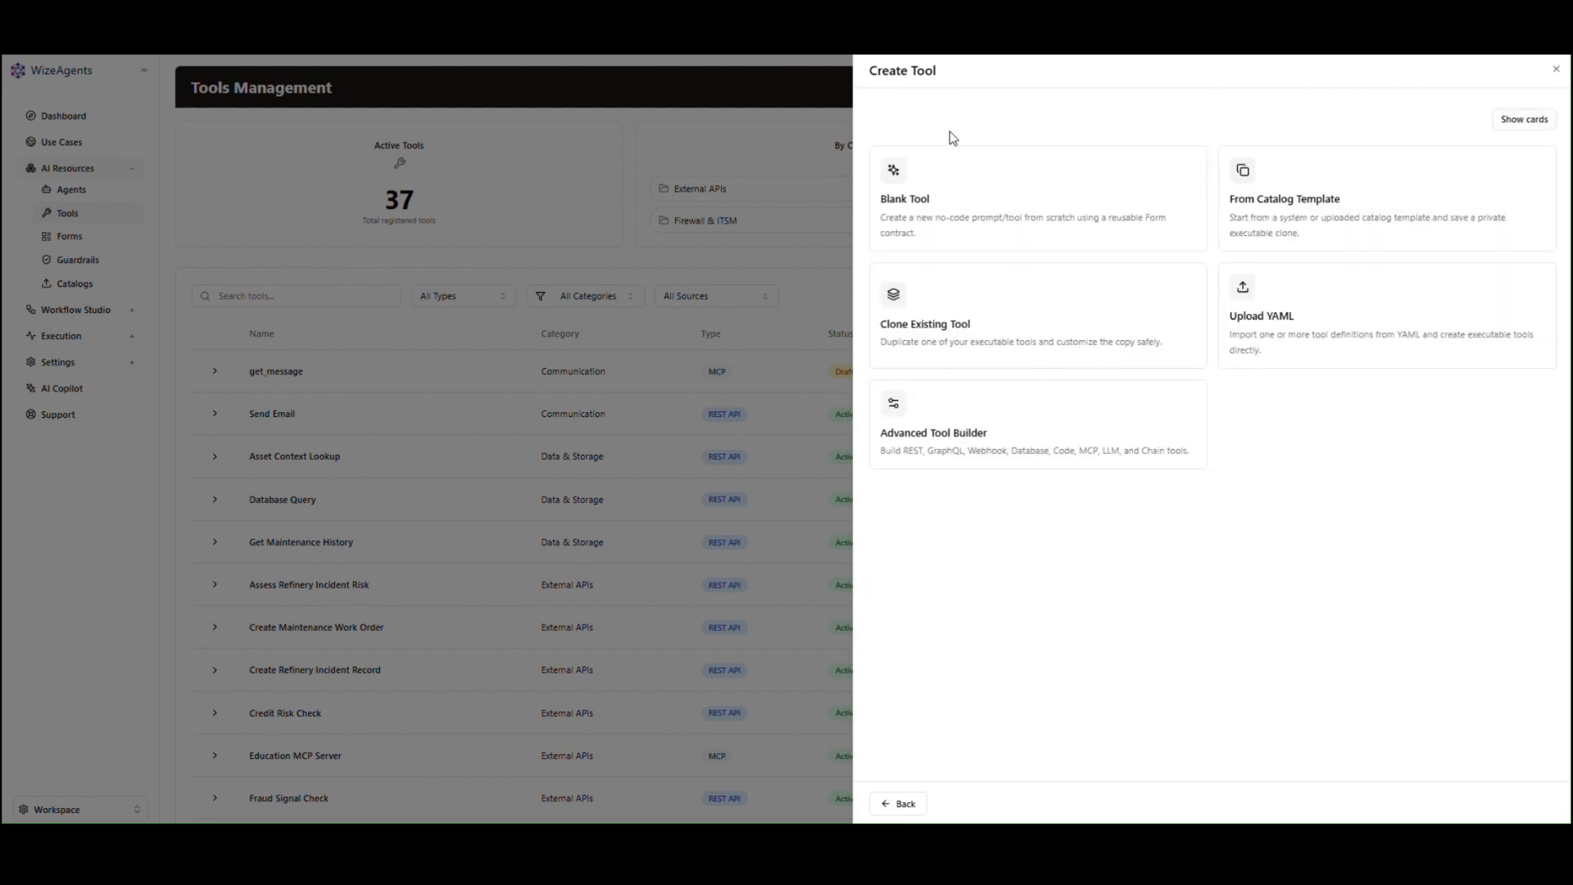
# Examine the Advanced Tool Builder form from tool details and safety metadata to REST API configuration, and close it without creating a tool.
pyautogui.click(1016, 428)
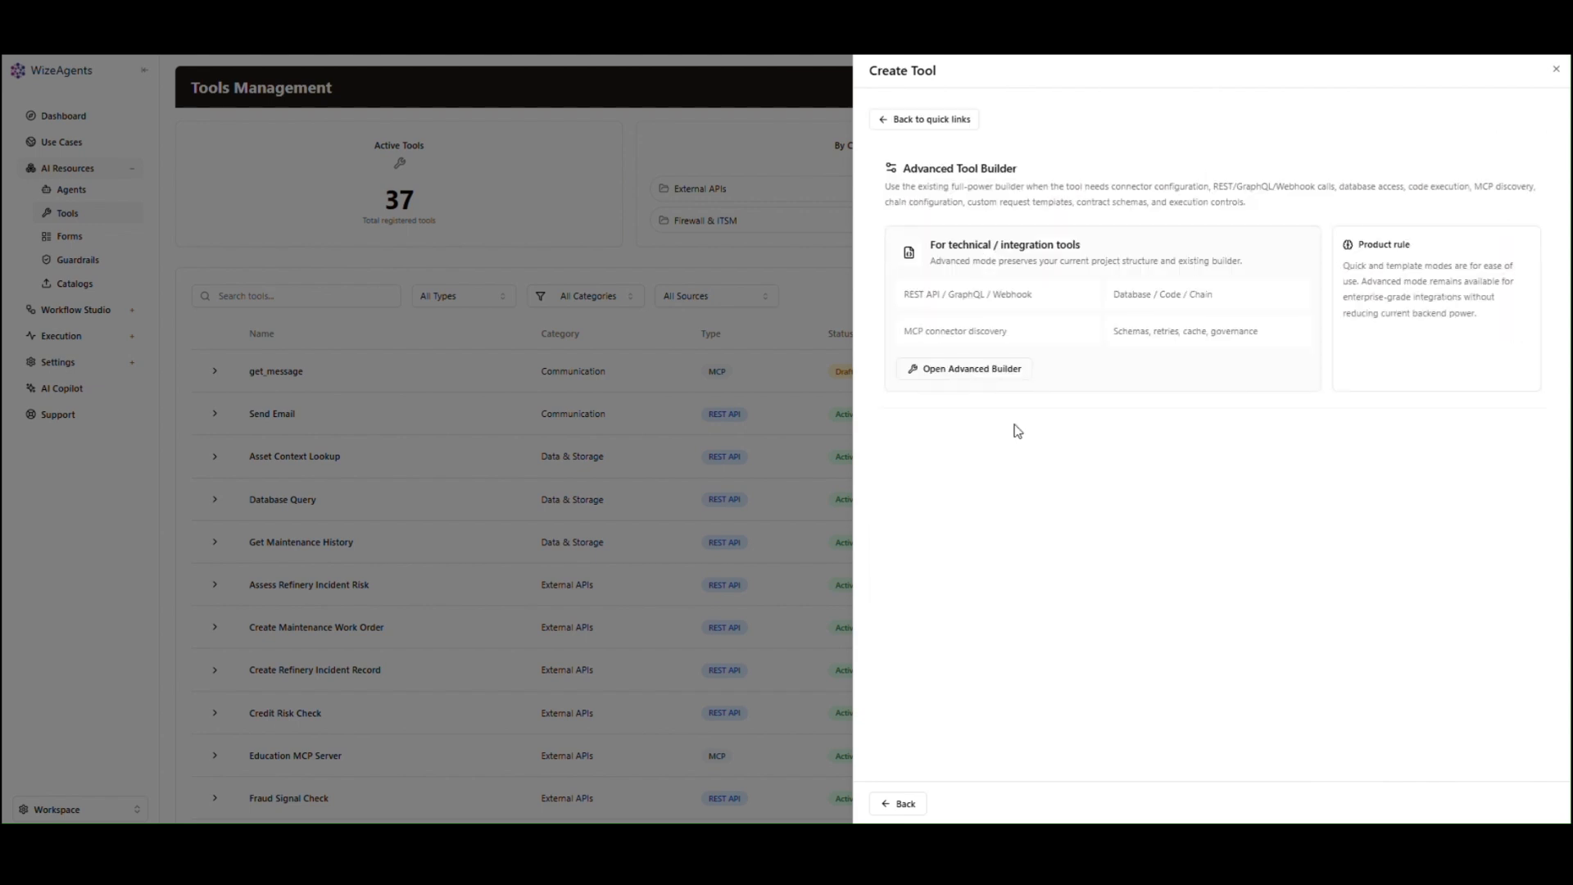
pyautogui.click(984, 372)
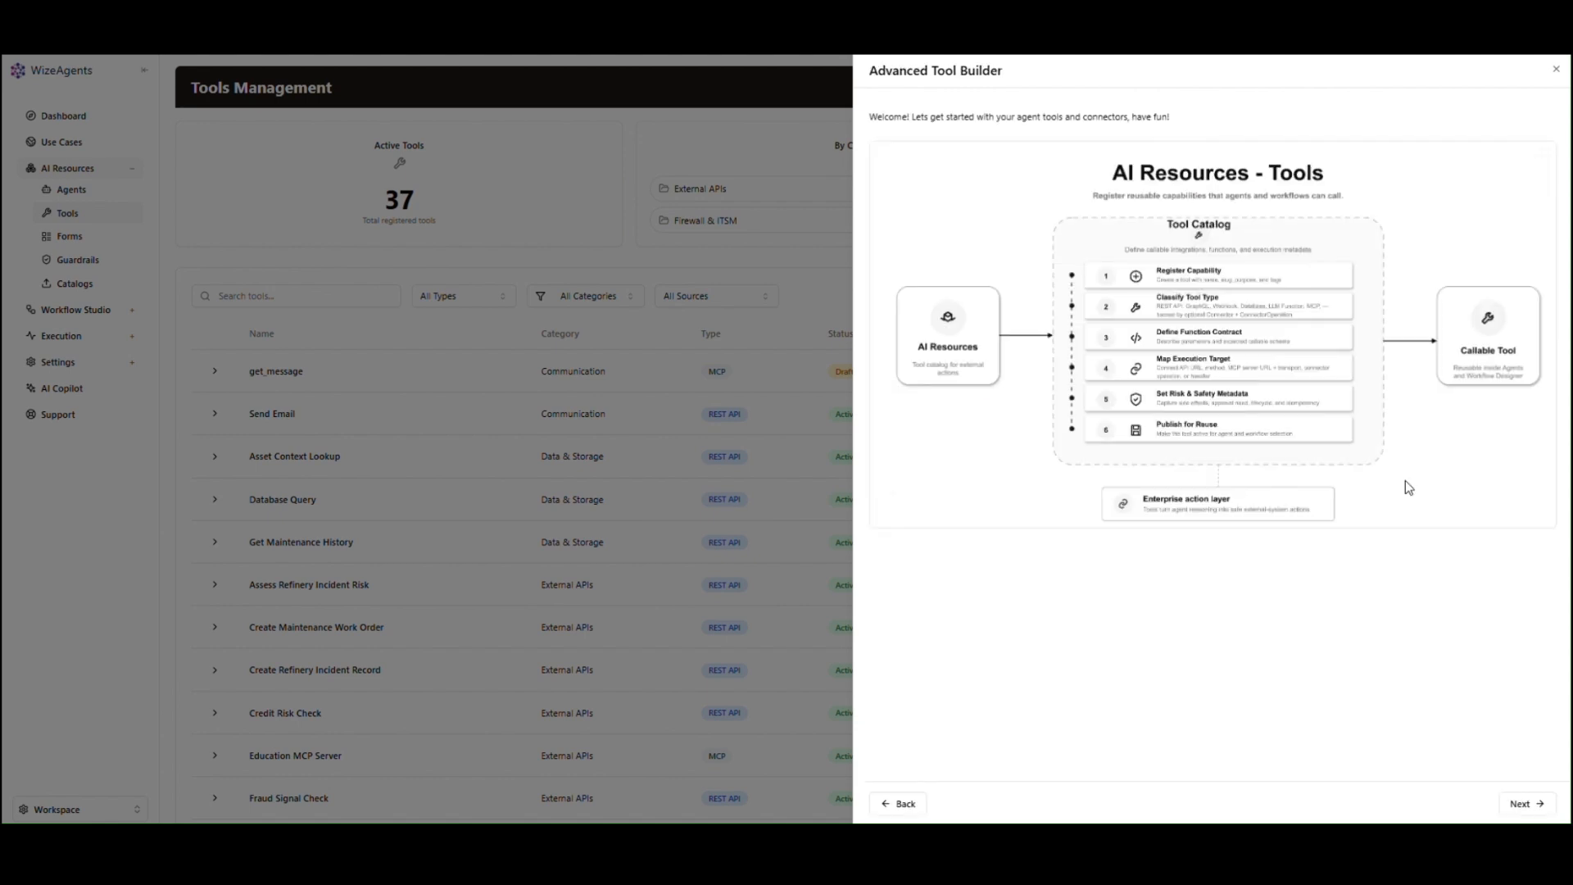
pyautogui.click(1527, 804)
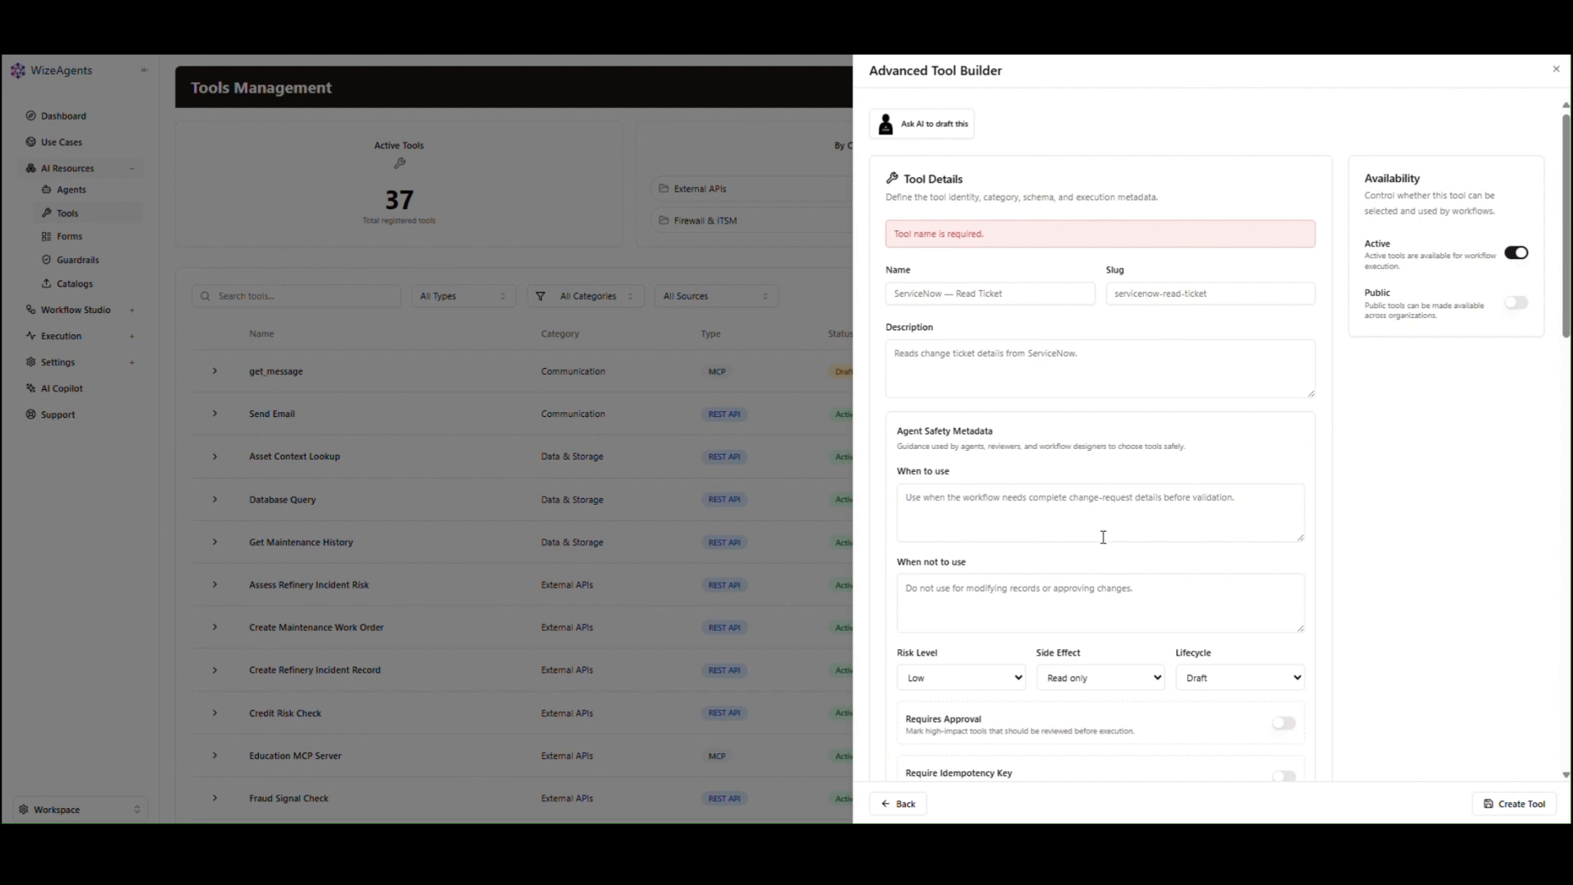
pyautogui.scroll(-3, 1104, 540)
pyautogui.scroll(-3, 1103, 540)
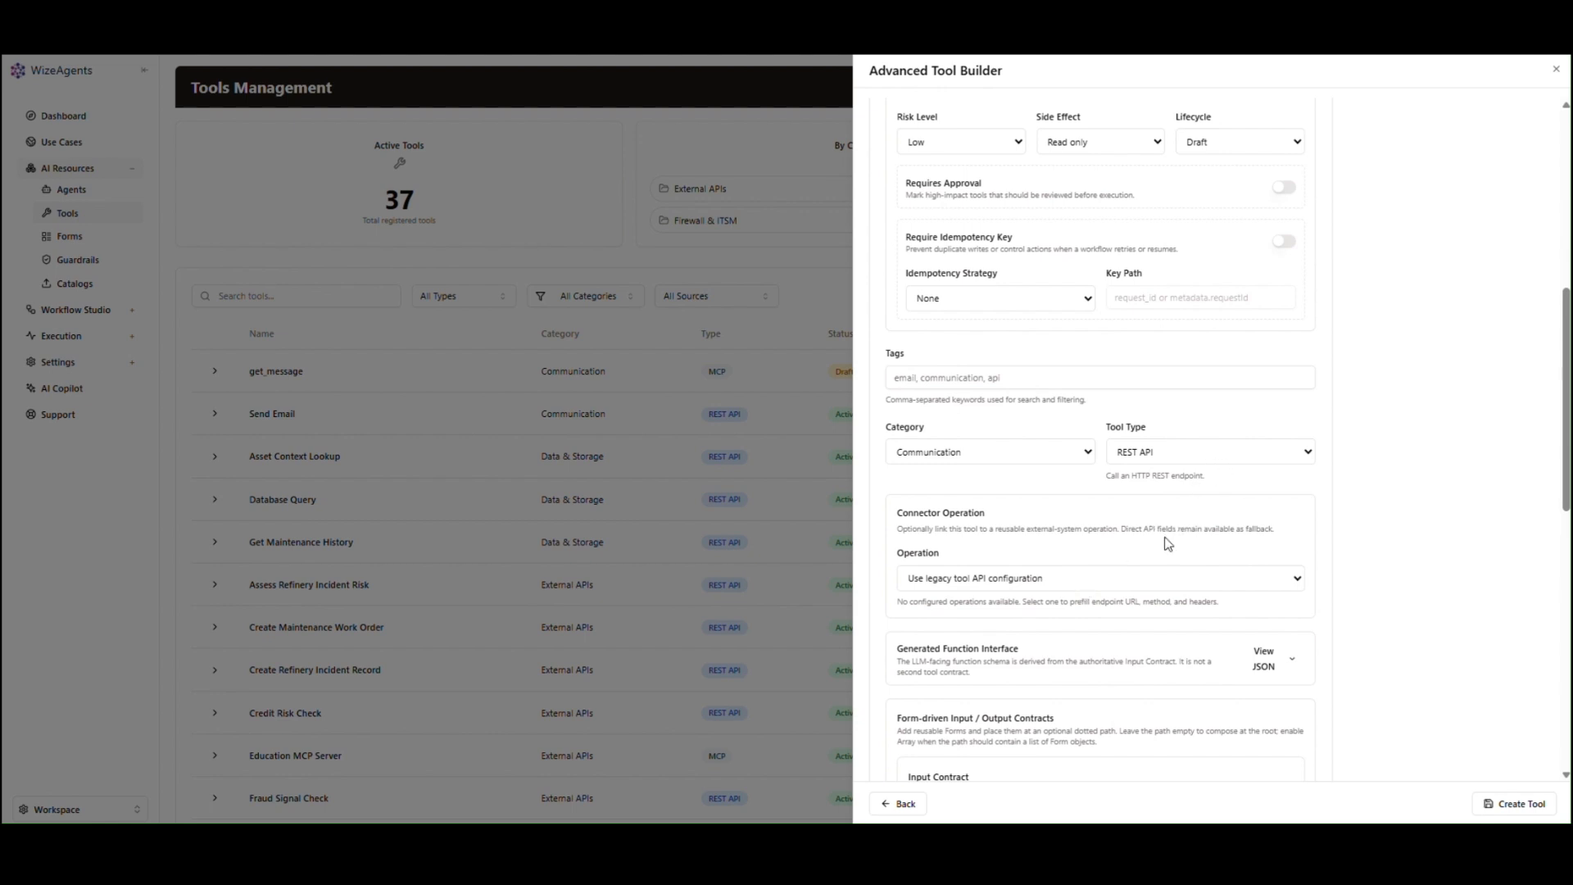
pyautogui.scroll(-1, 1167, 545)
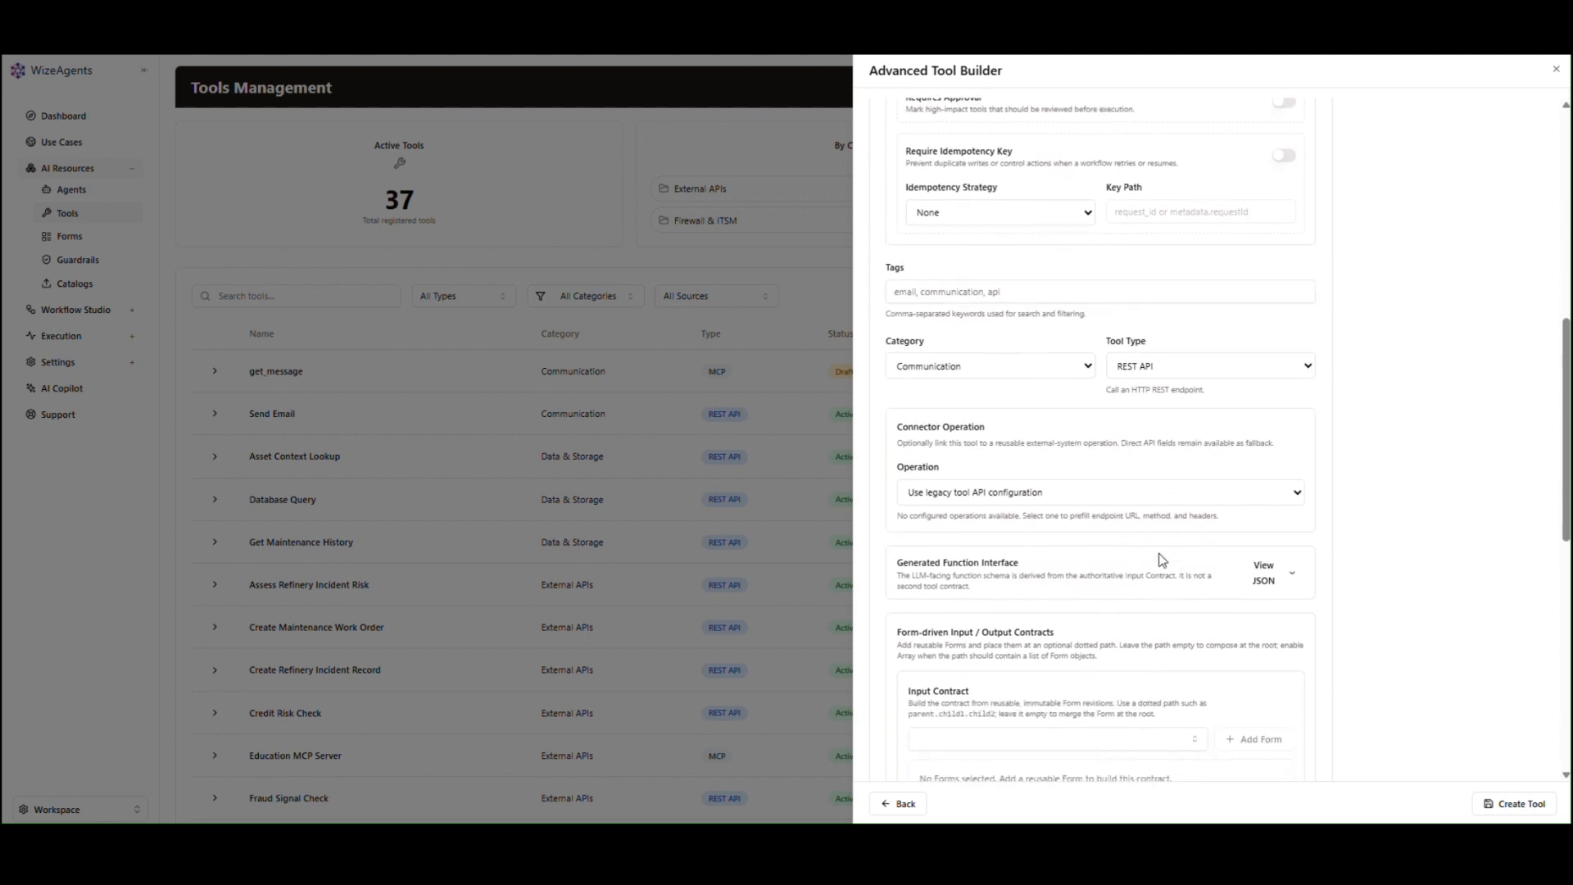
pyautogui.scroll(-1, 1158, 553)
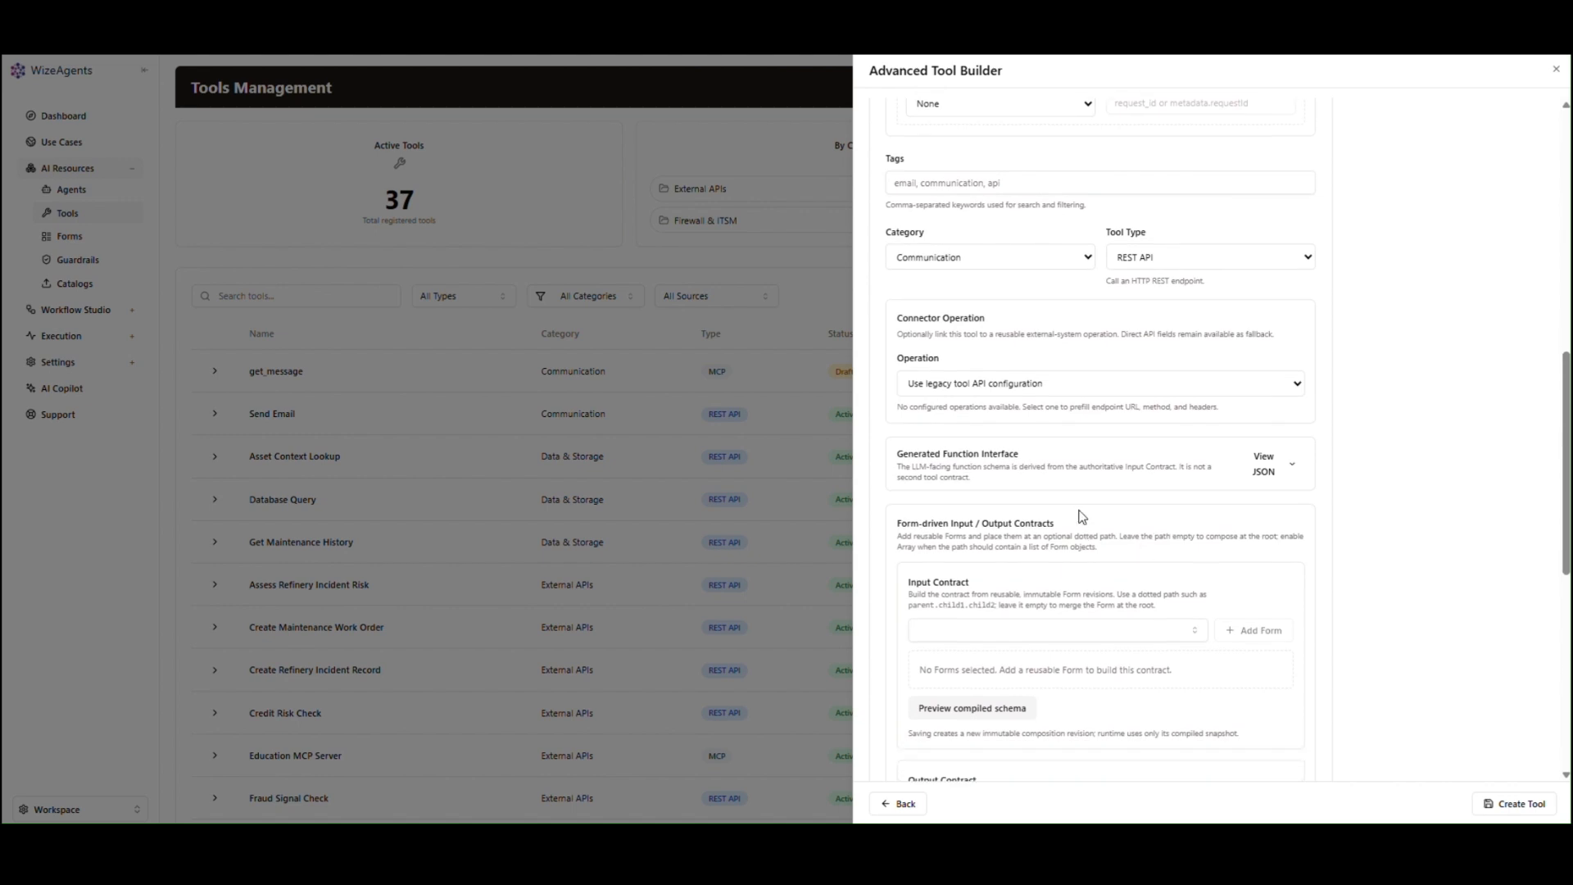
pyautogui.scroll(-1, 1134, 544)
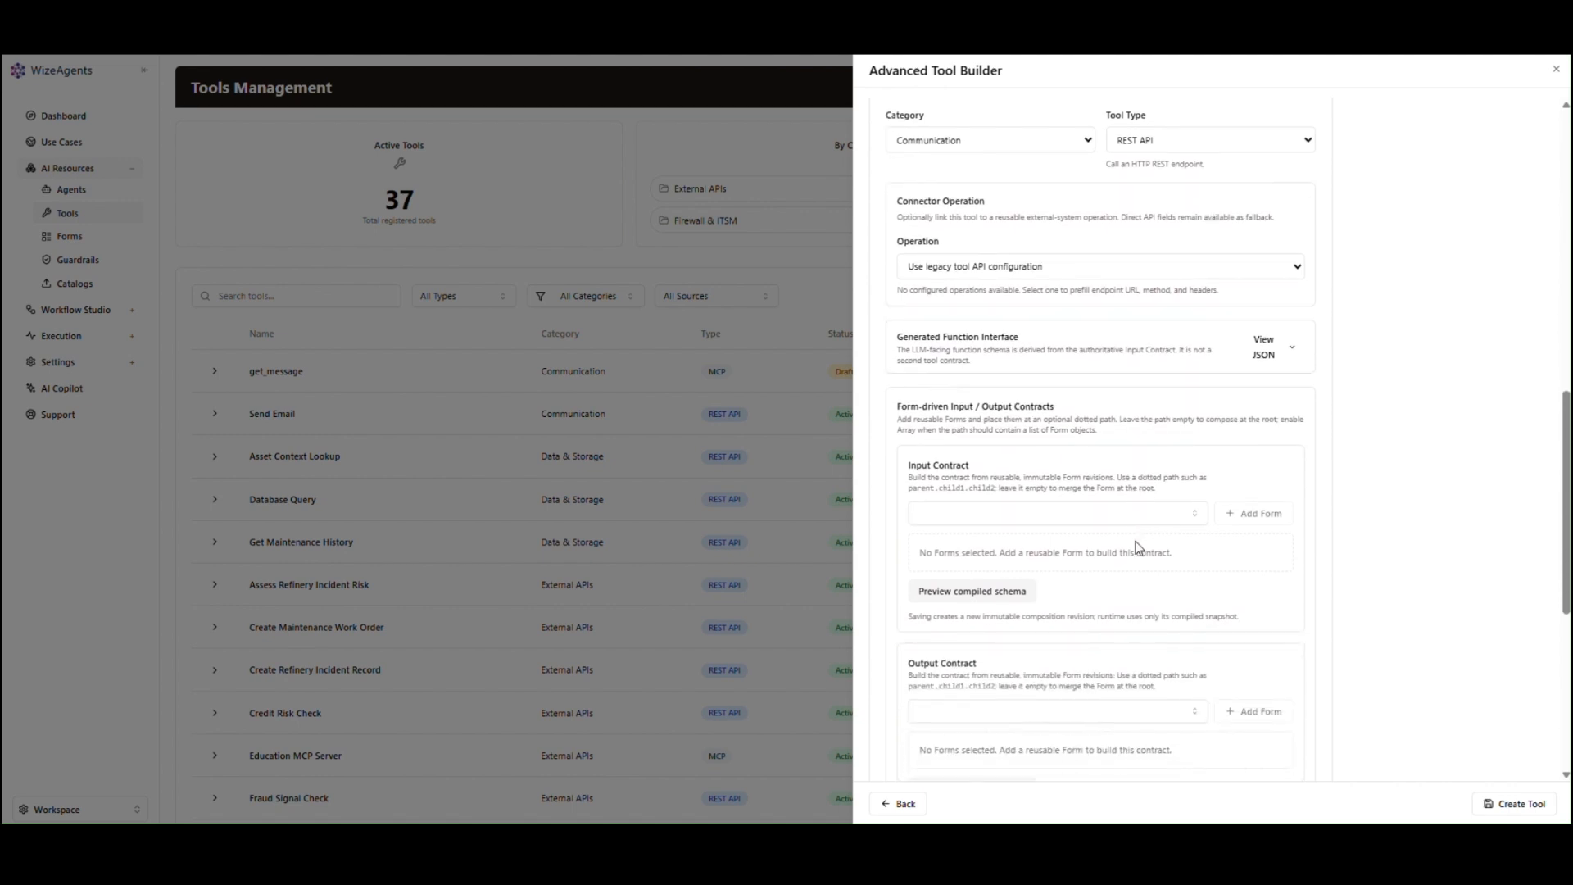
pyautogui.scroll(-4, 1155, 561)
pyautogui.scroll(-1, 1158, 565)
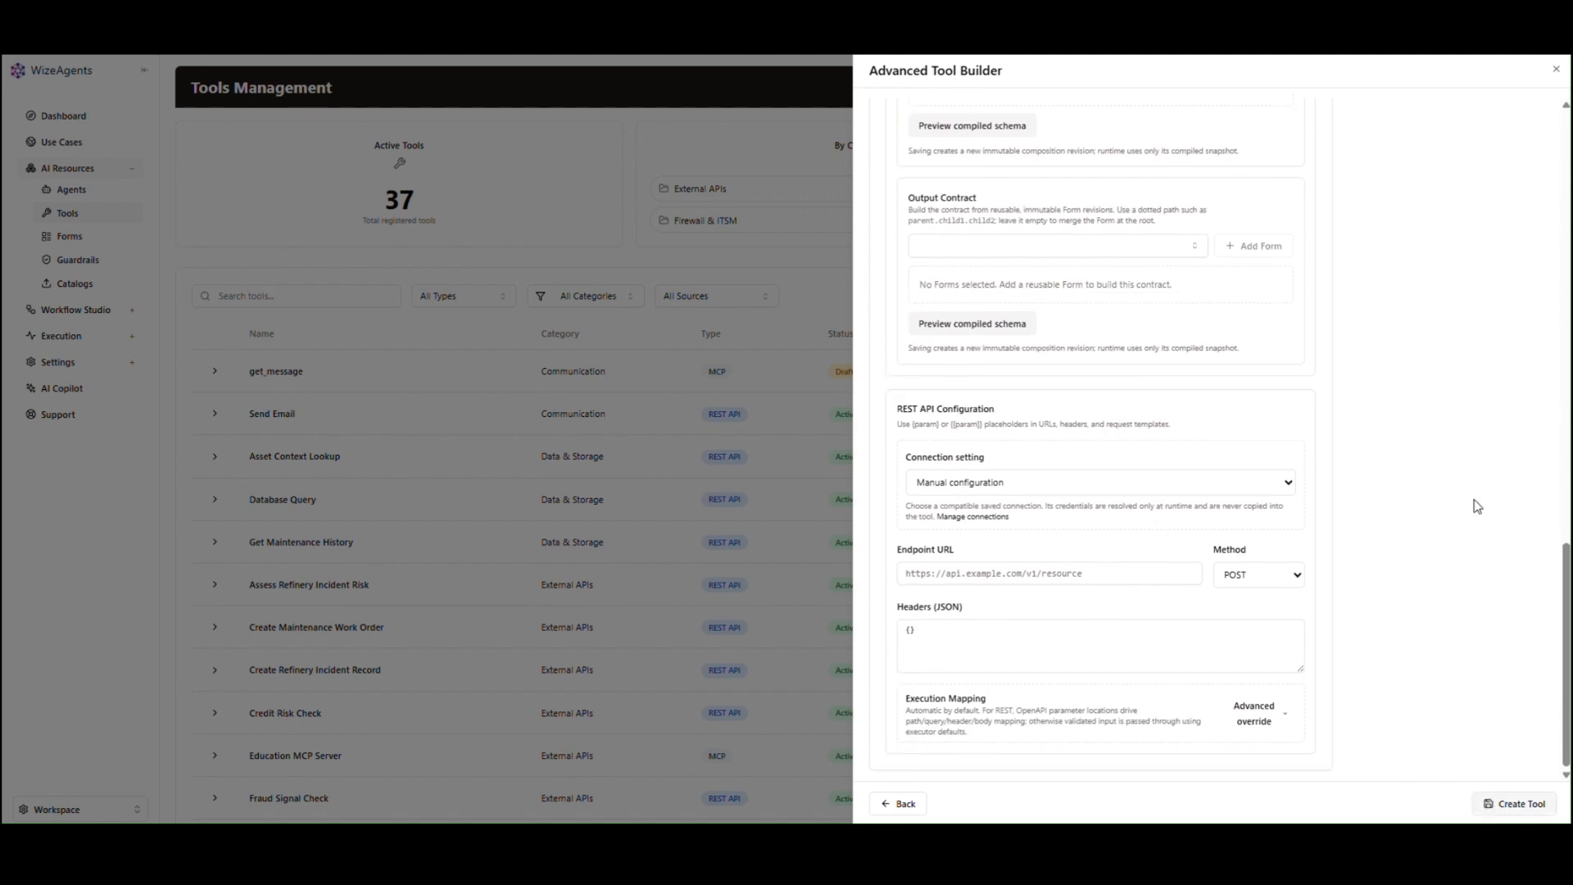
pyautogui.click(1556, 70)
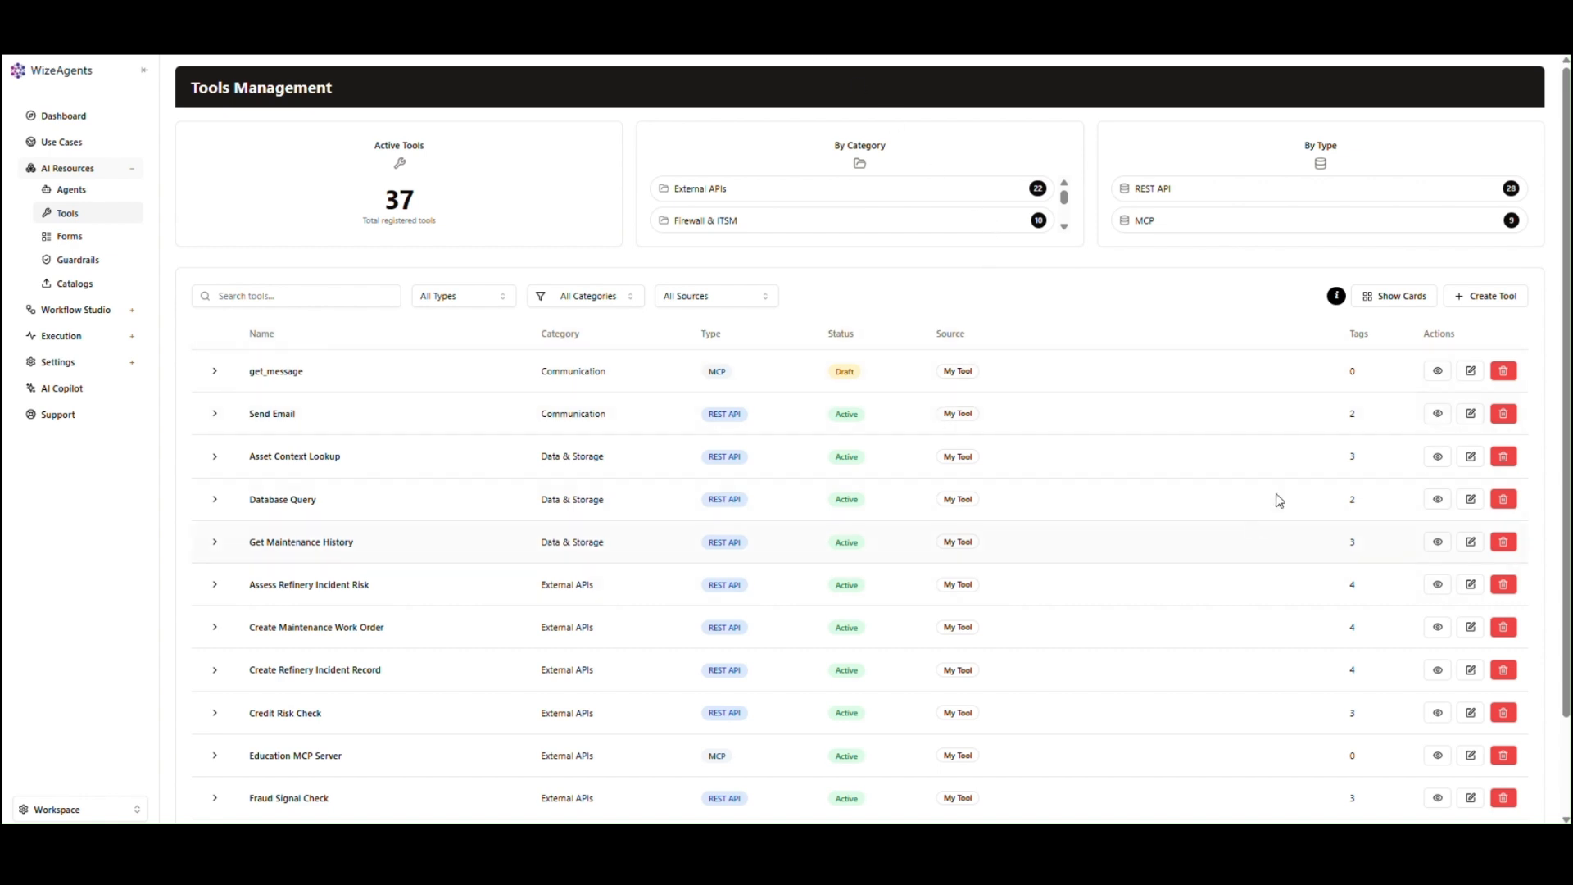
# Inspect the get_message tool's test, configuration, contract and advanced details, and close them.
pyautogui.click(1435, 375)
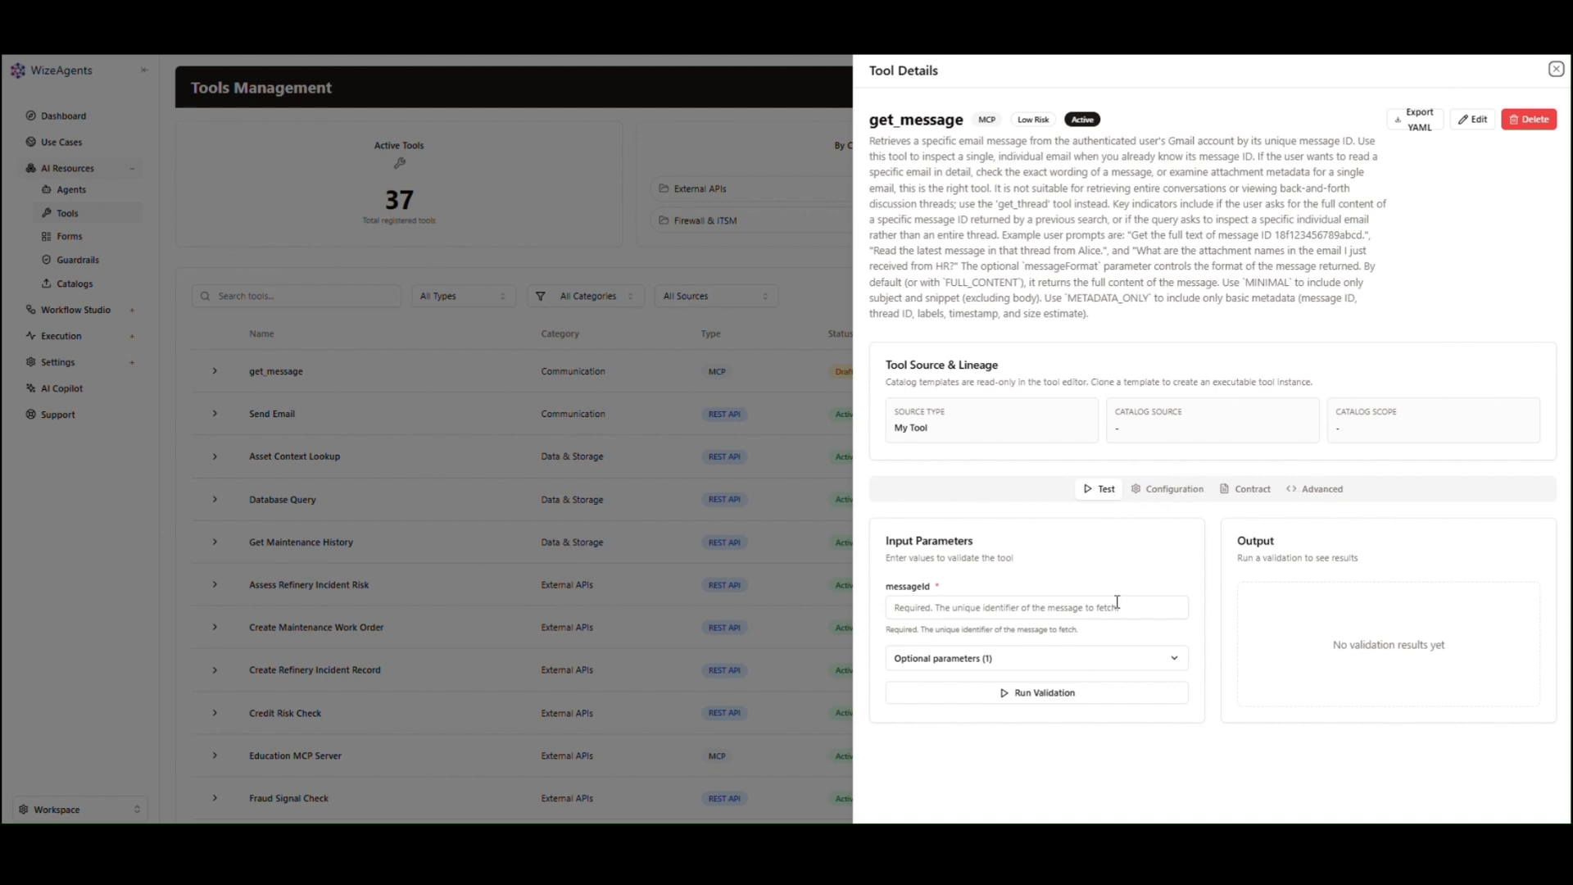
pyautogui.click(1181, 490)
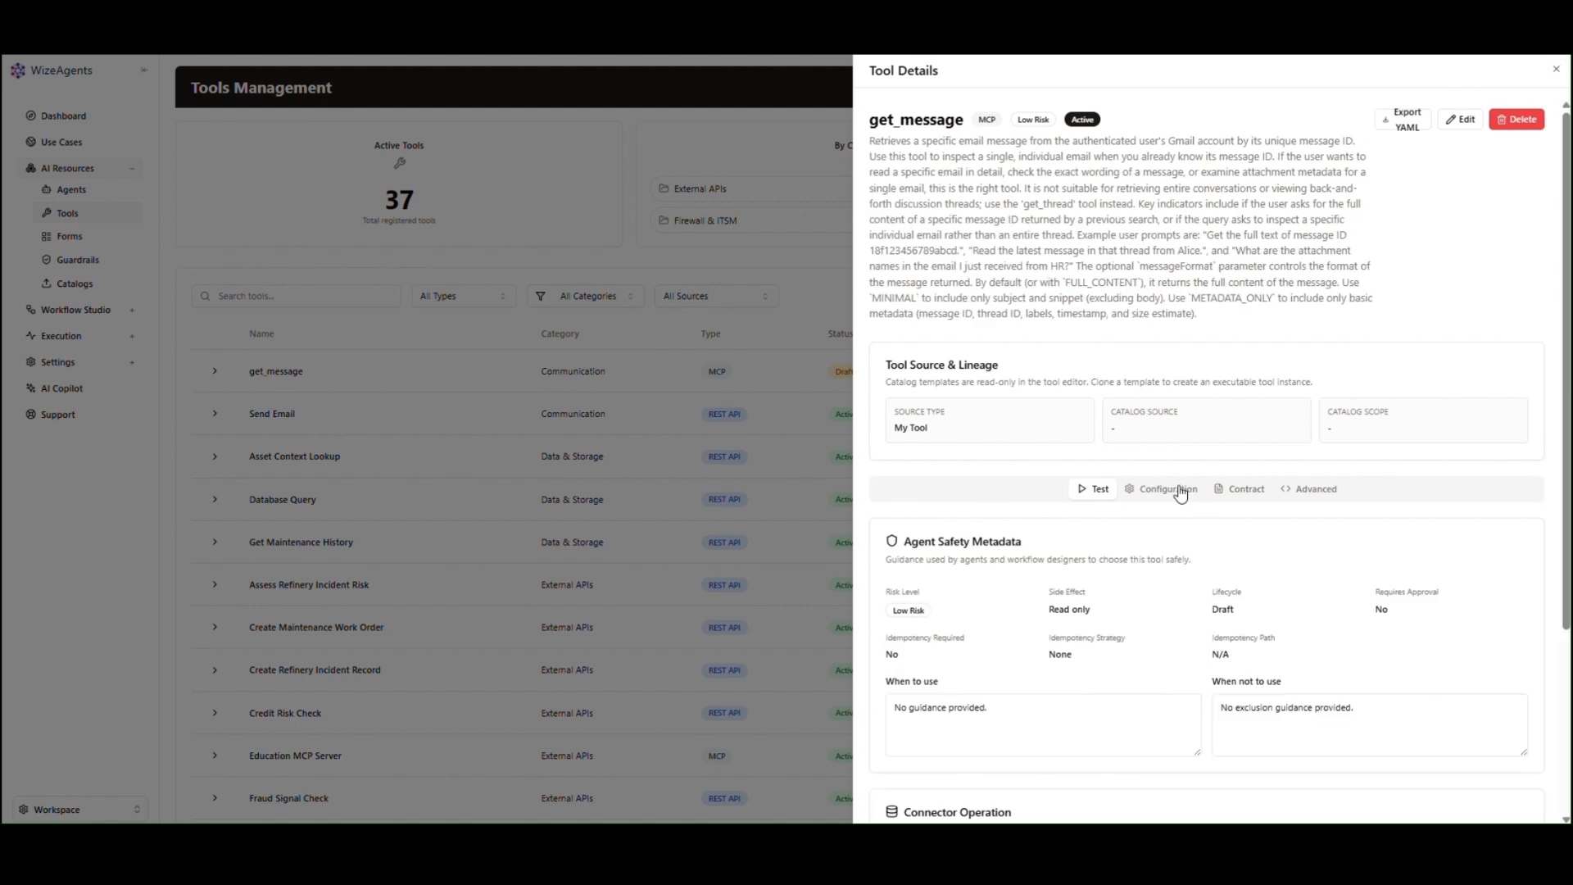
pyautogui.click(1233, 492)
pyautogui.click(1302, 490)
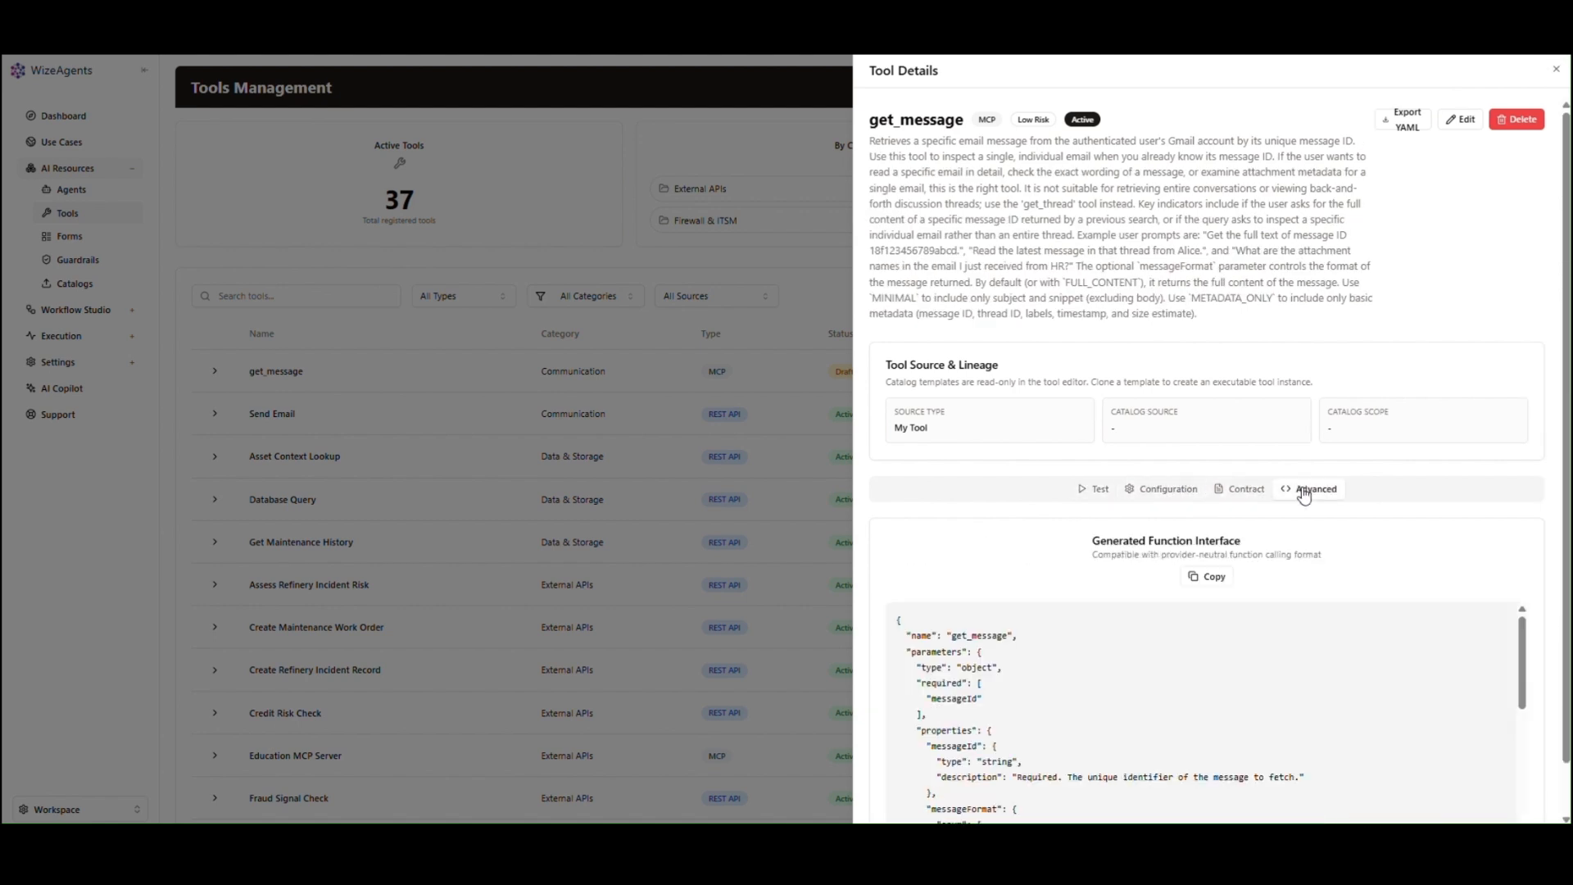
pyautogui.click(1555, 68)
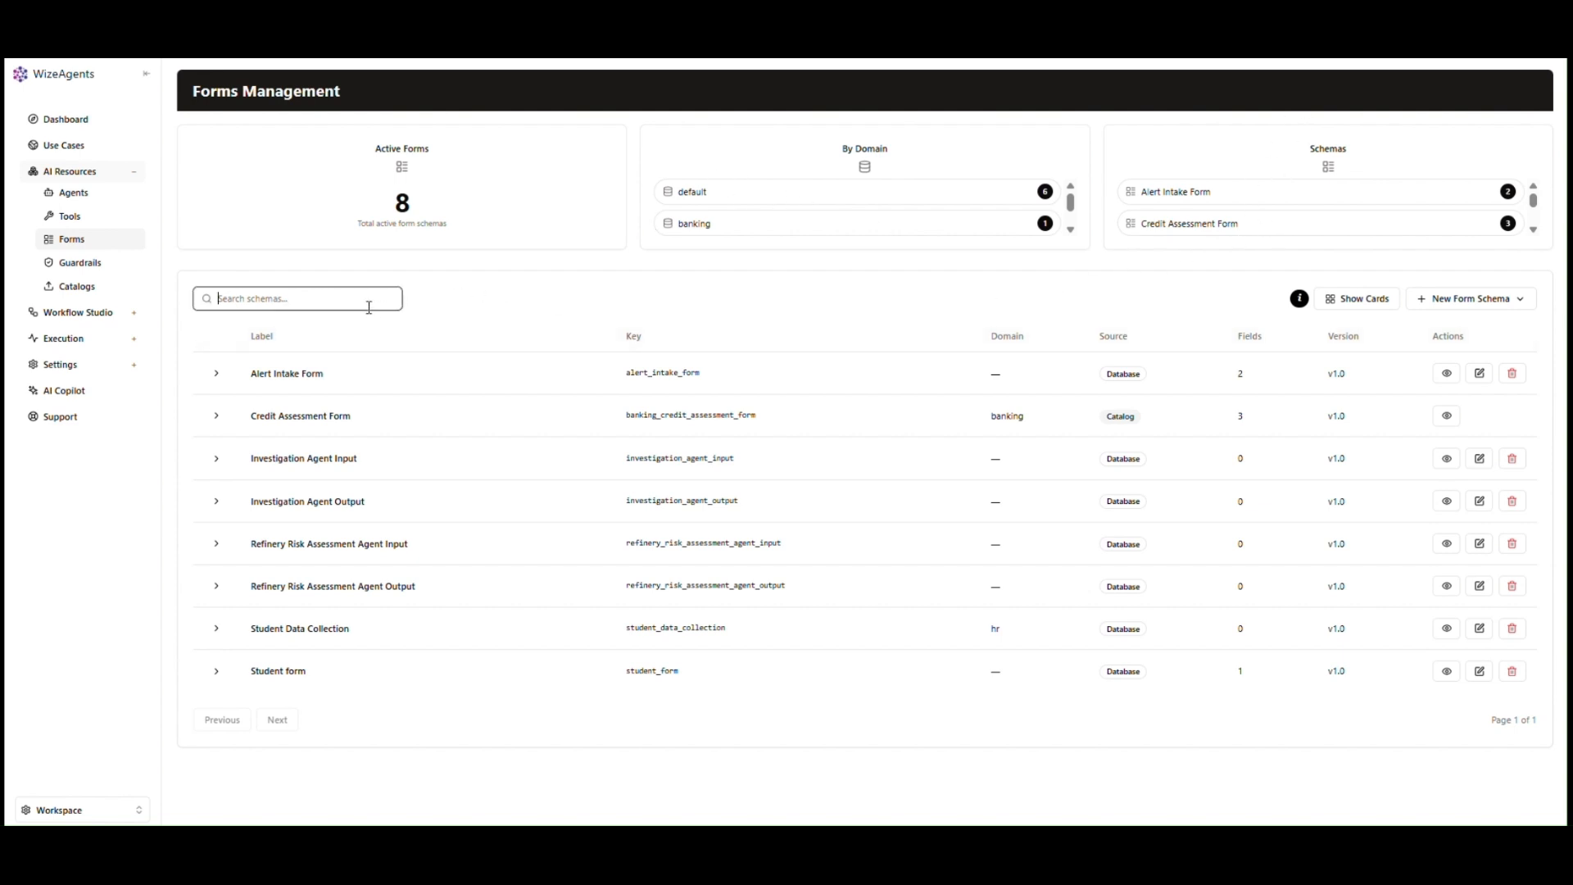
# Toggle the summary cards off and on in Forms Management.
pyautogui.click(1363, 299)
pyautogui.click(1368, 297)
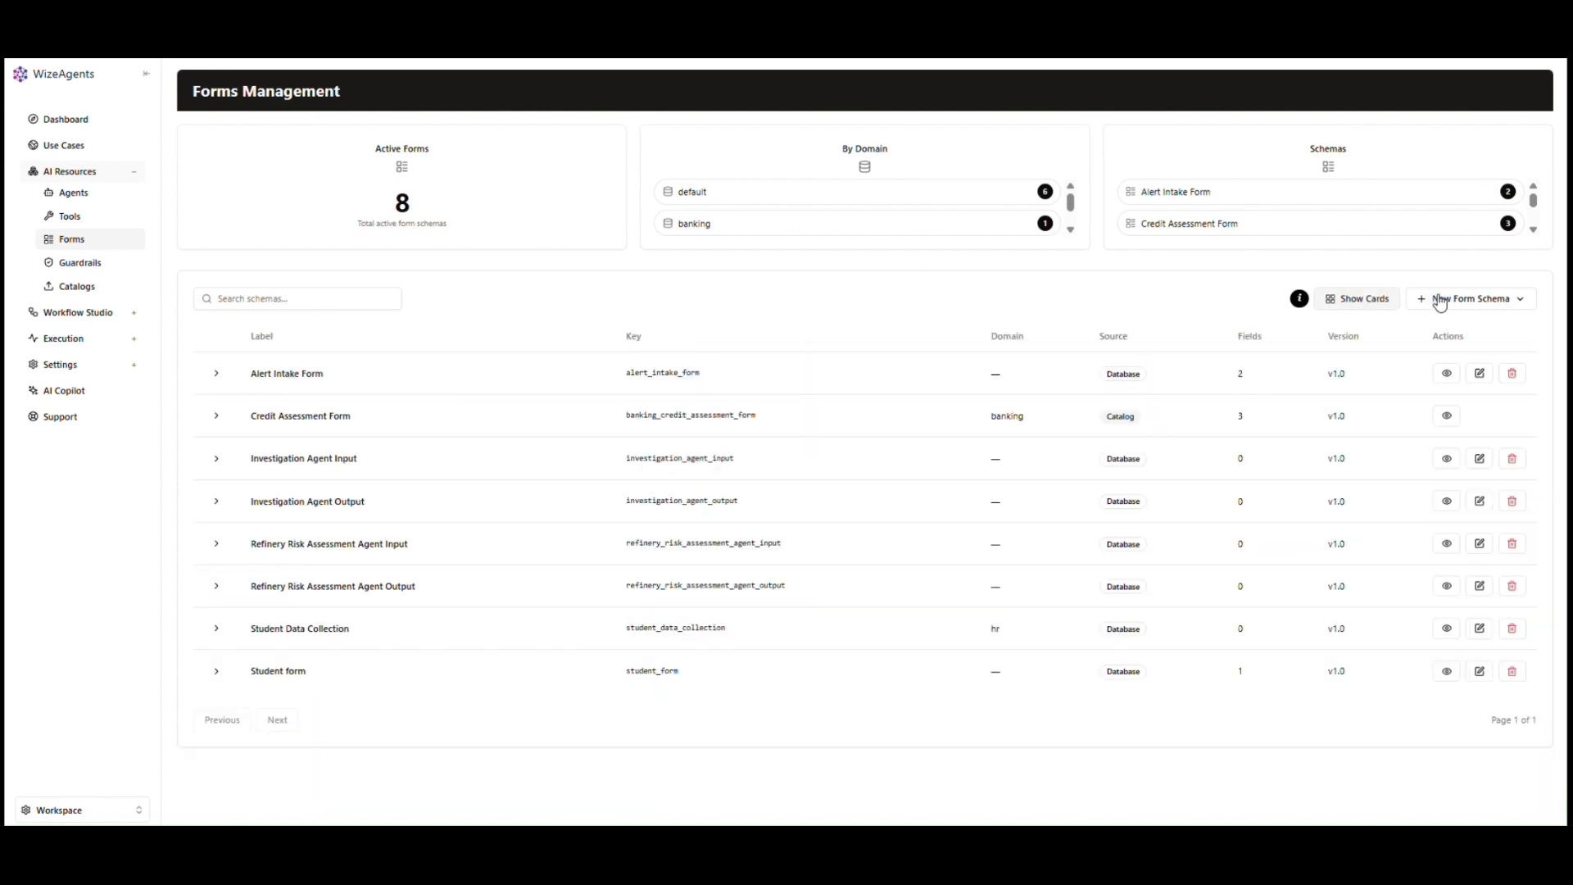
# Examine the blank form schema builder, including AI drafting, domain options and field types, and close it without creating a schema.
pyautogui.click(1464, 303)
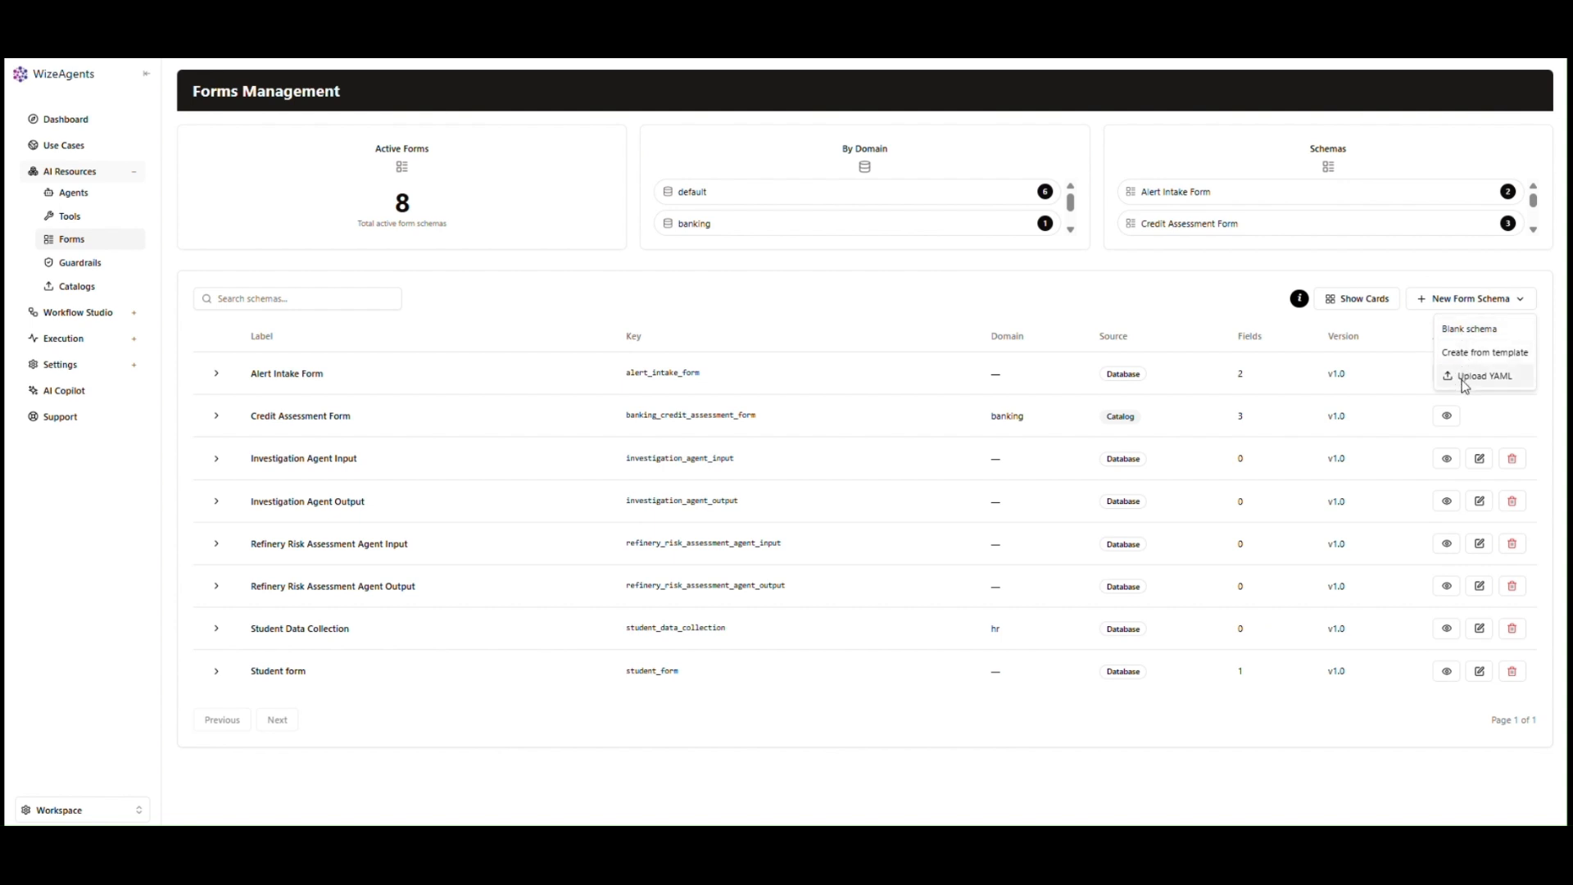
pyautogui.click(1474, 329)
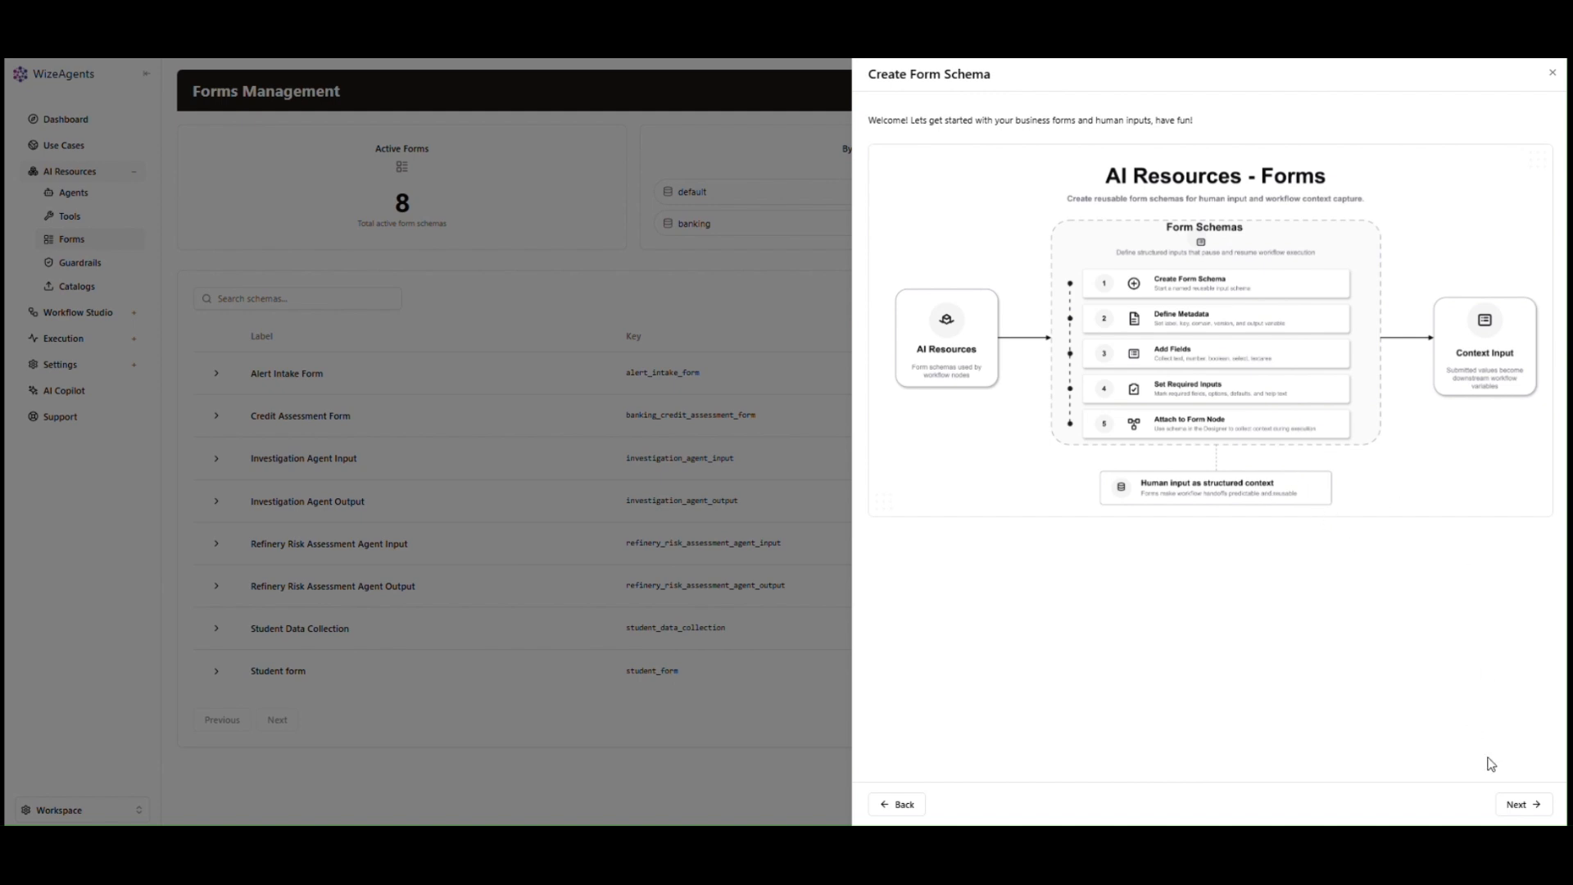
pyautogui.click(1515, 806)
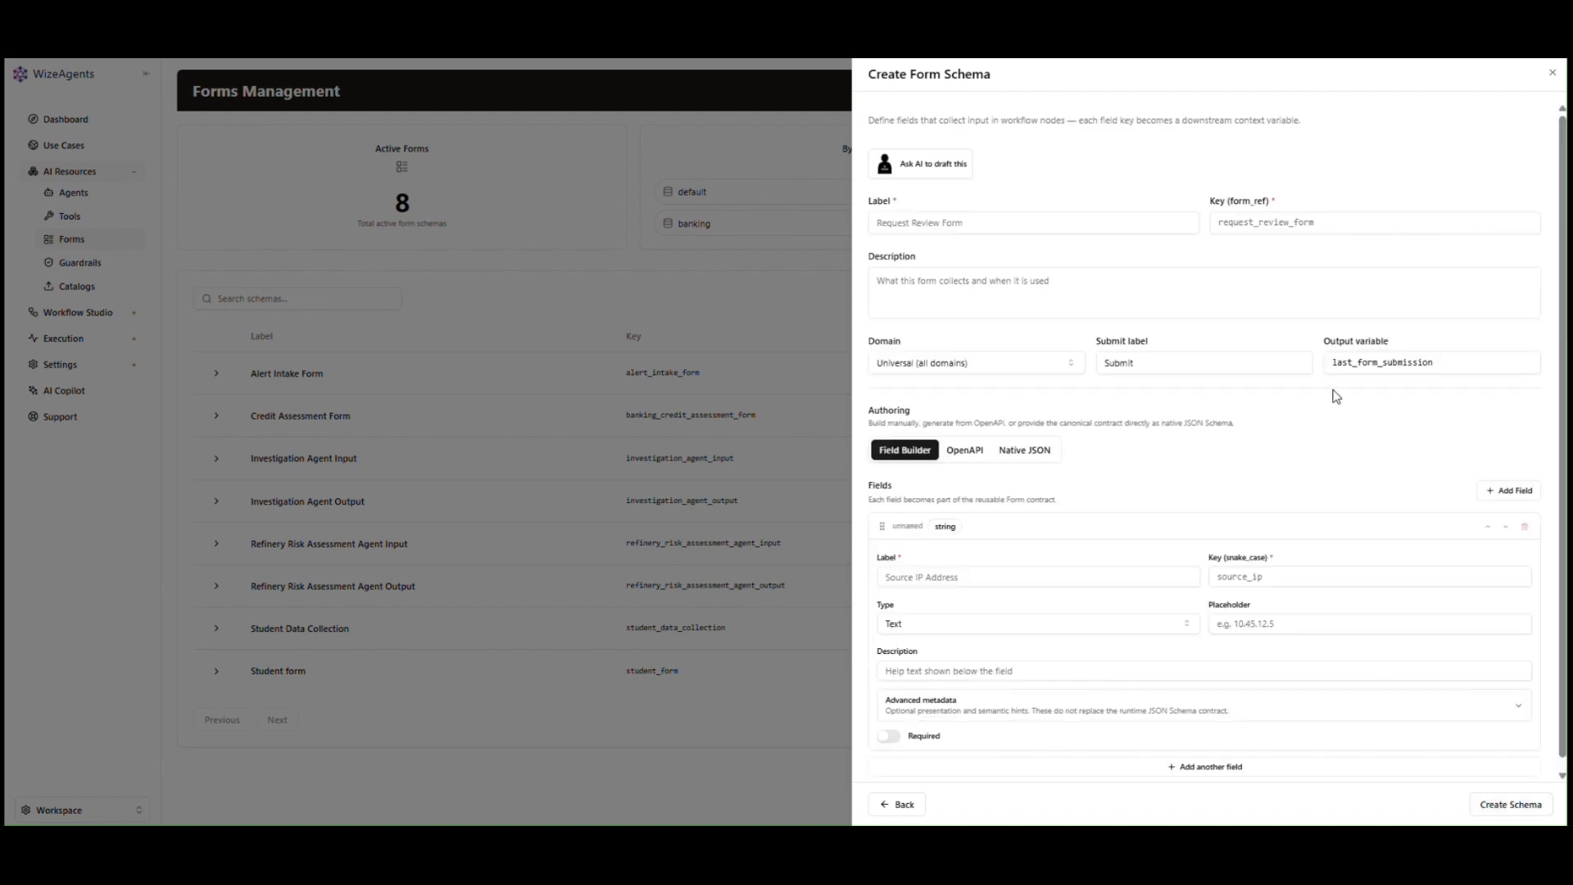
pyautogui.click(941, 165)
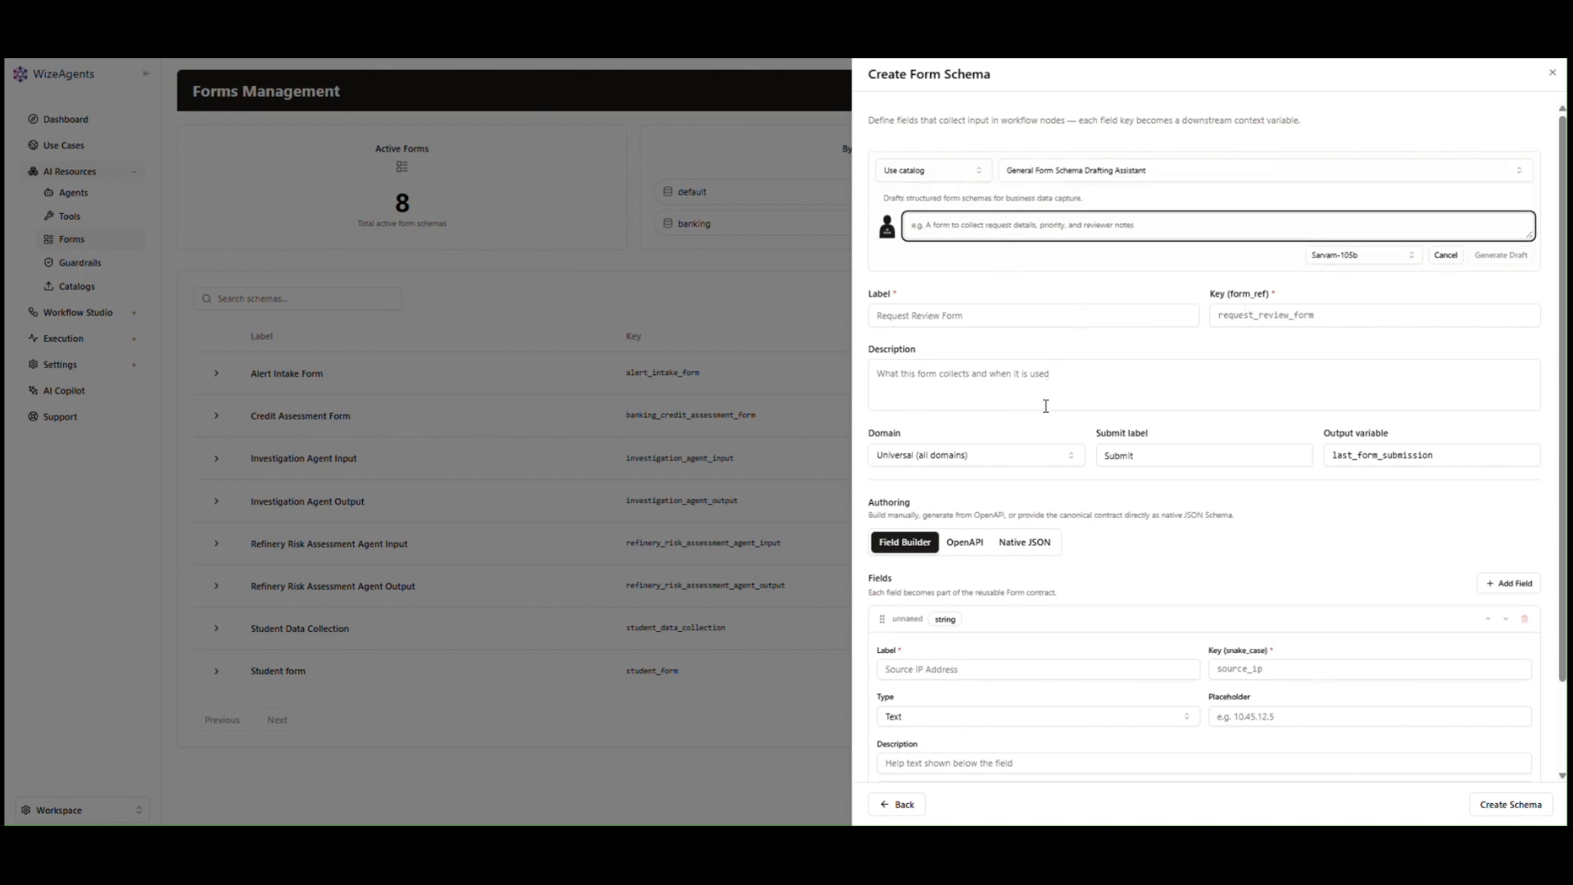
pyautogui.click(1069, 460)
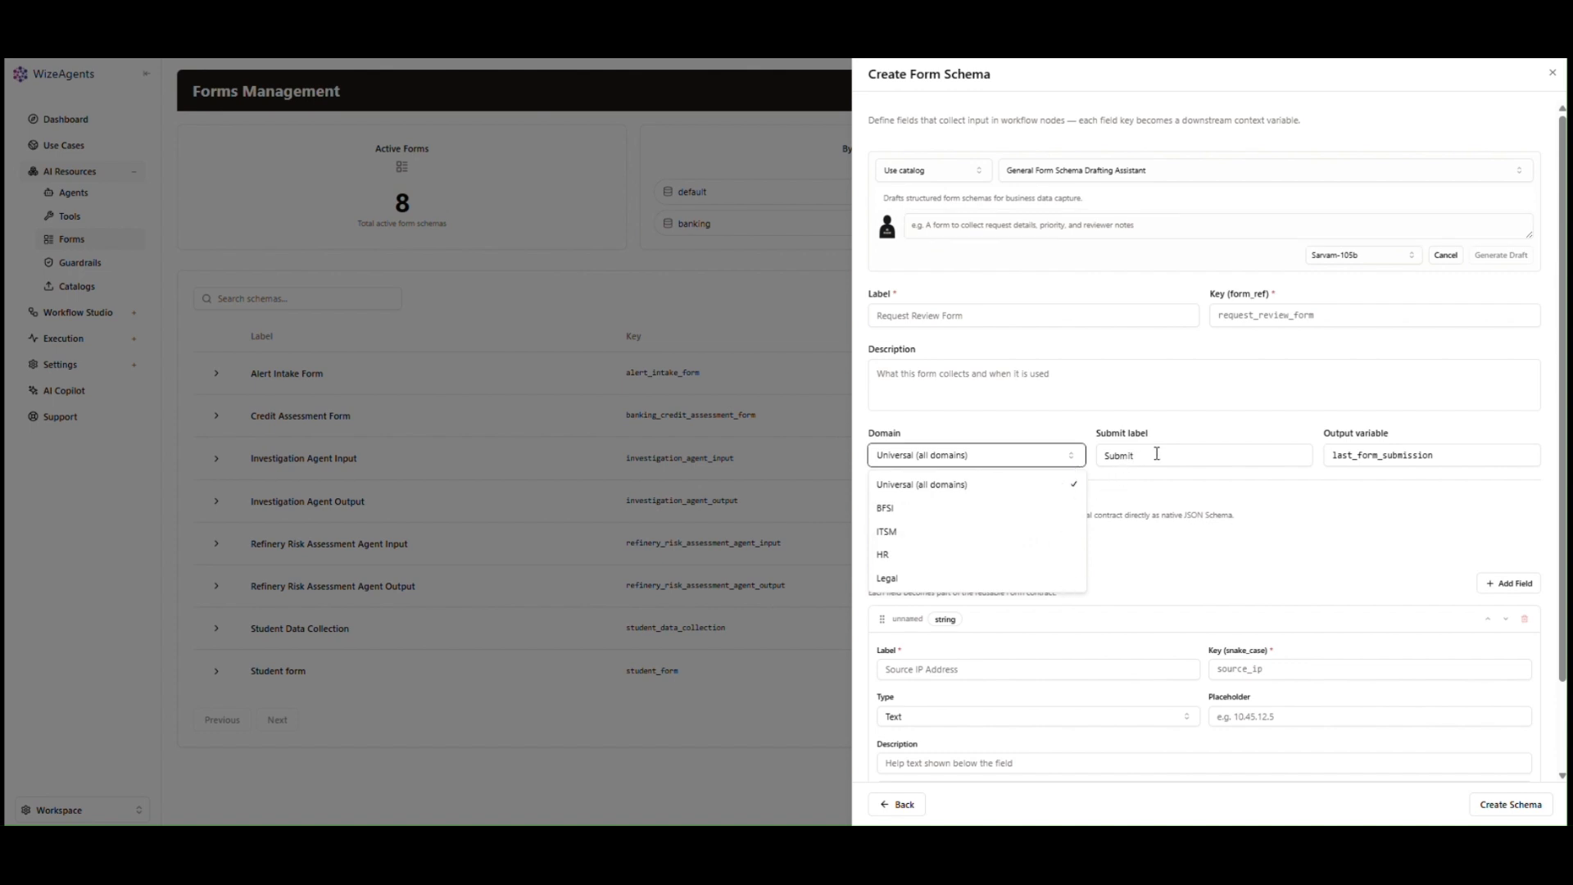
pyautogui.click(1346, 482)
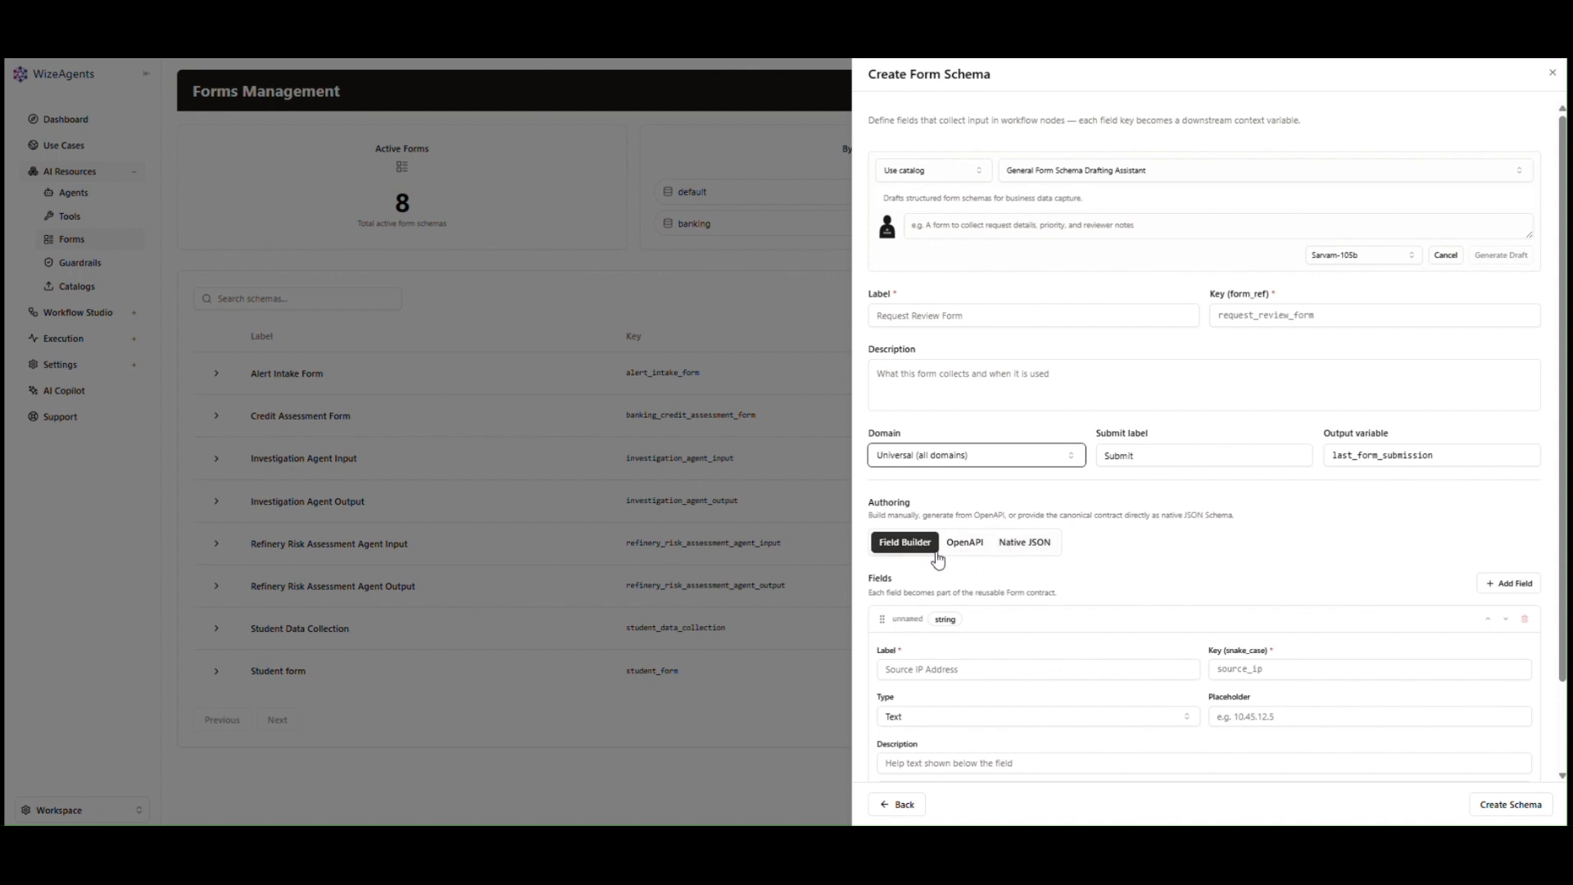
pyautogui.scroll(-2, 1092, 558)
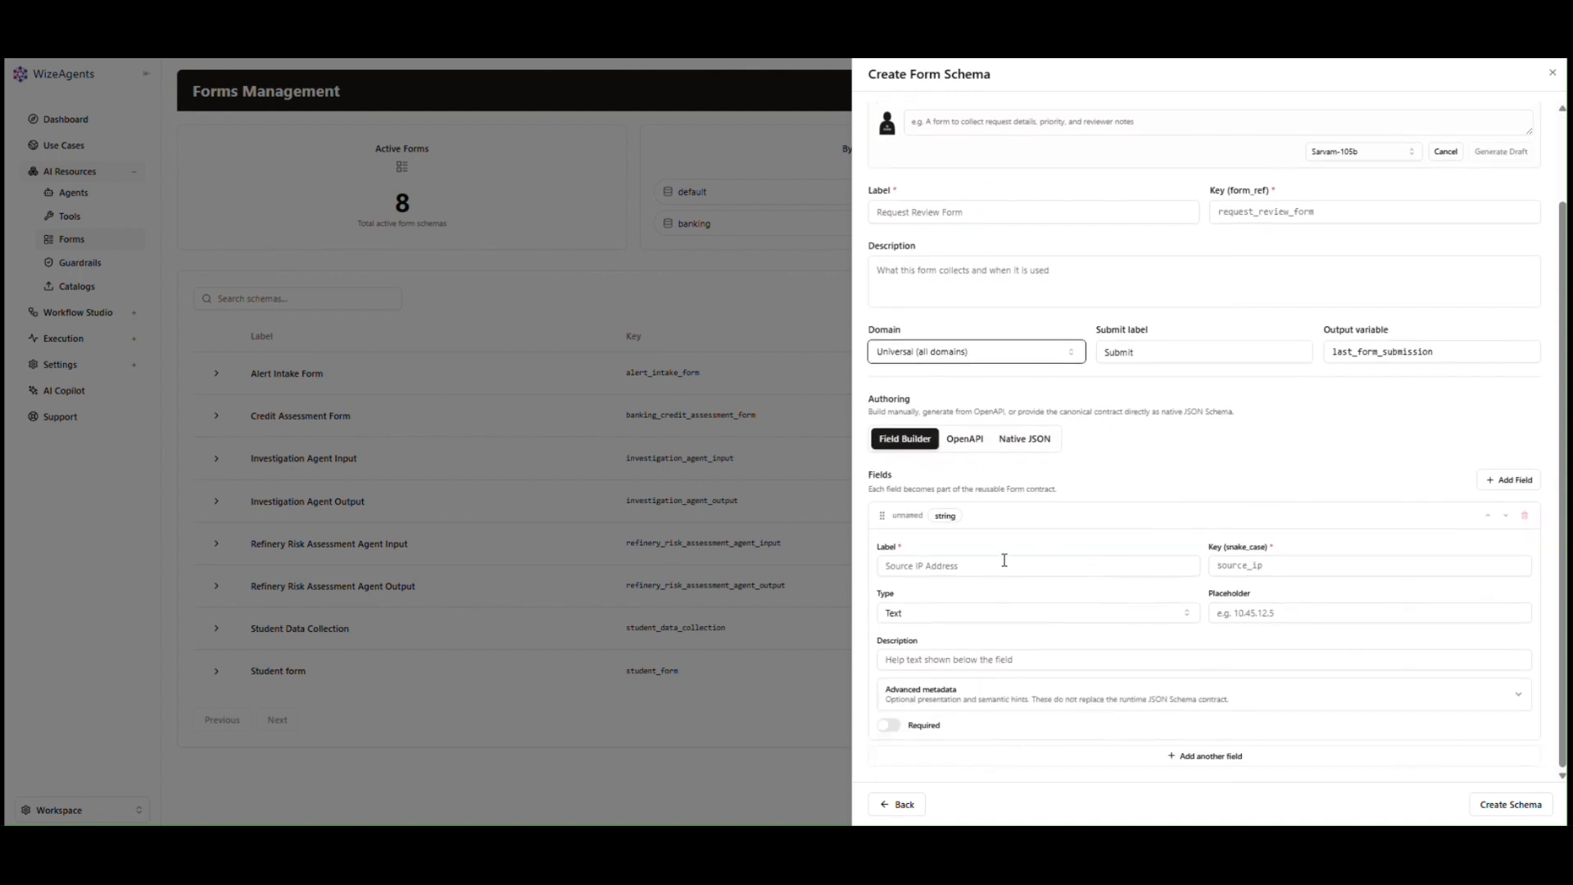
pyautogui.click(1000, 621)
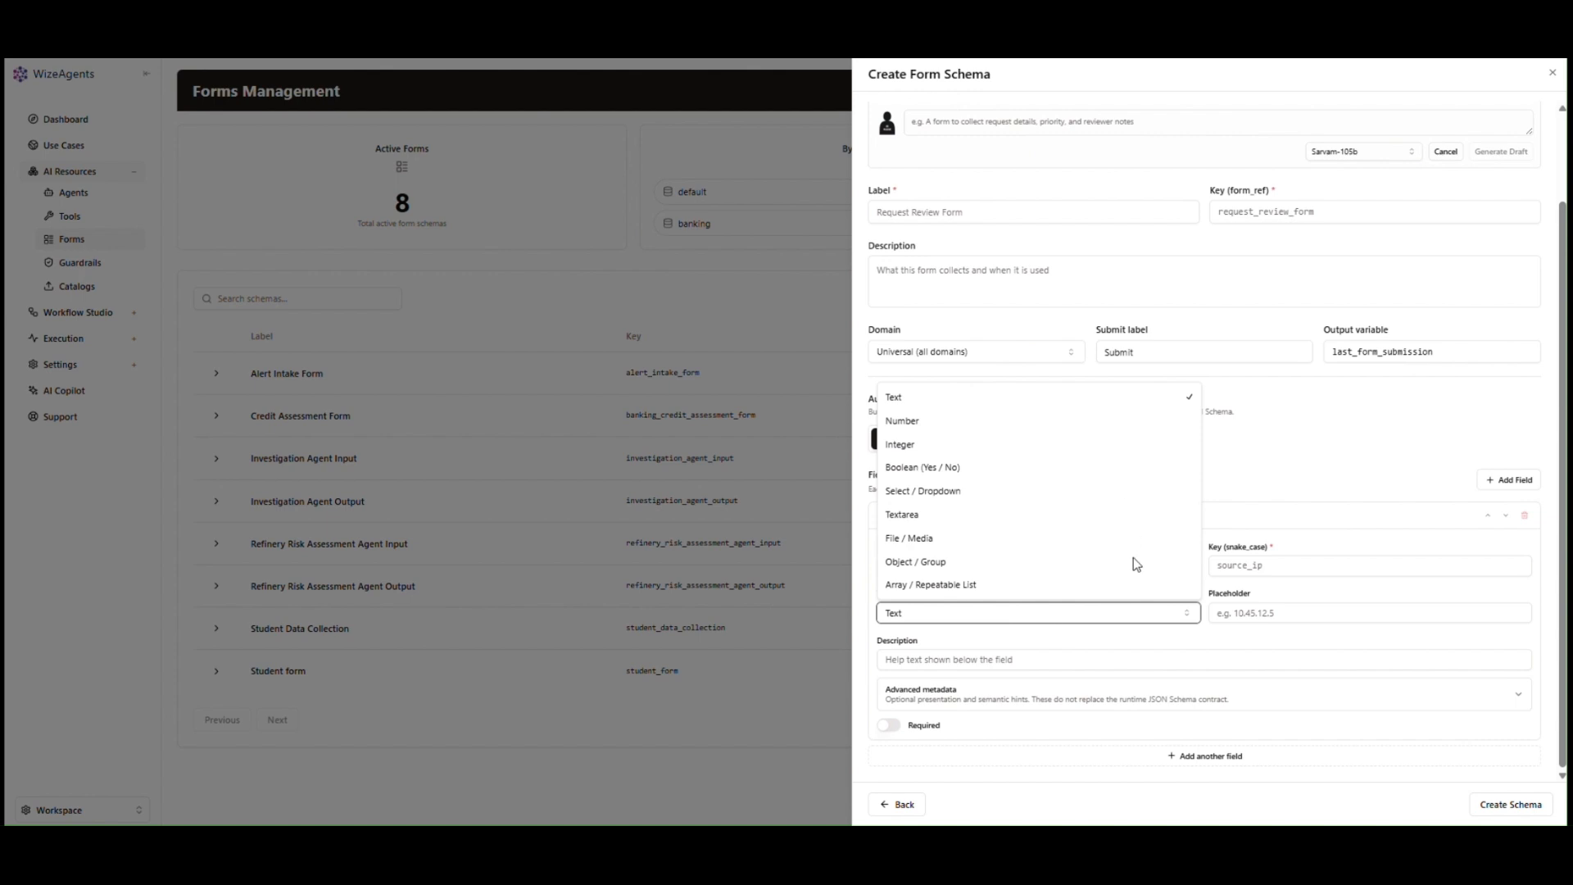
pyautogui.click(1245, 488)
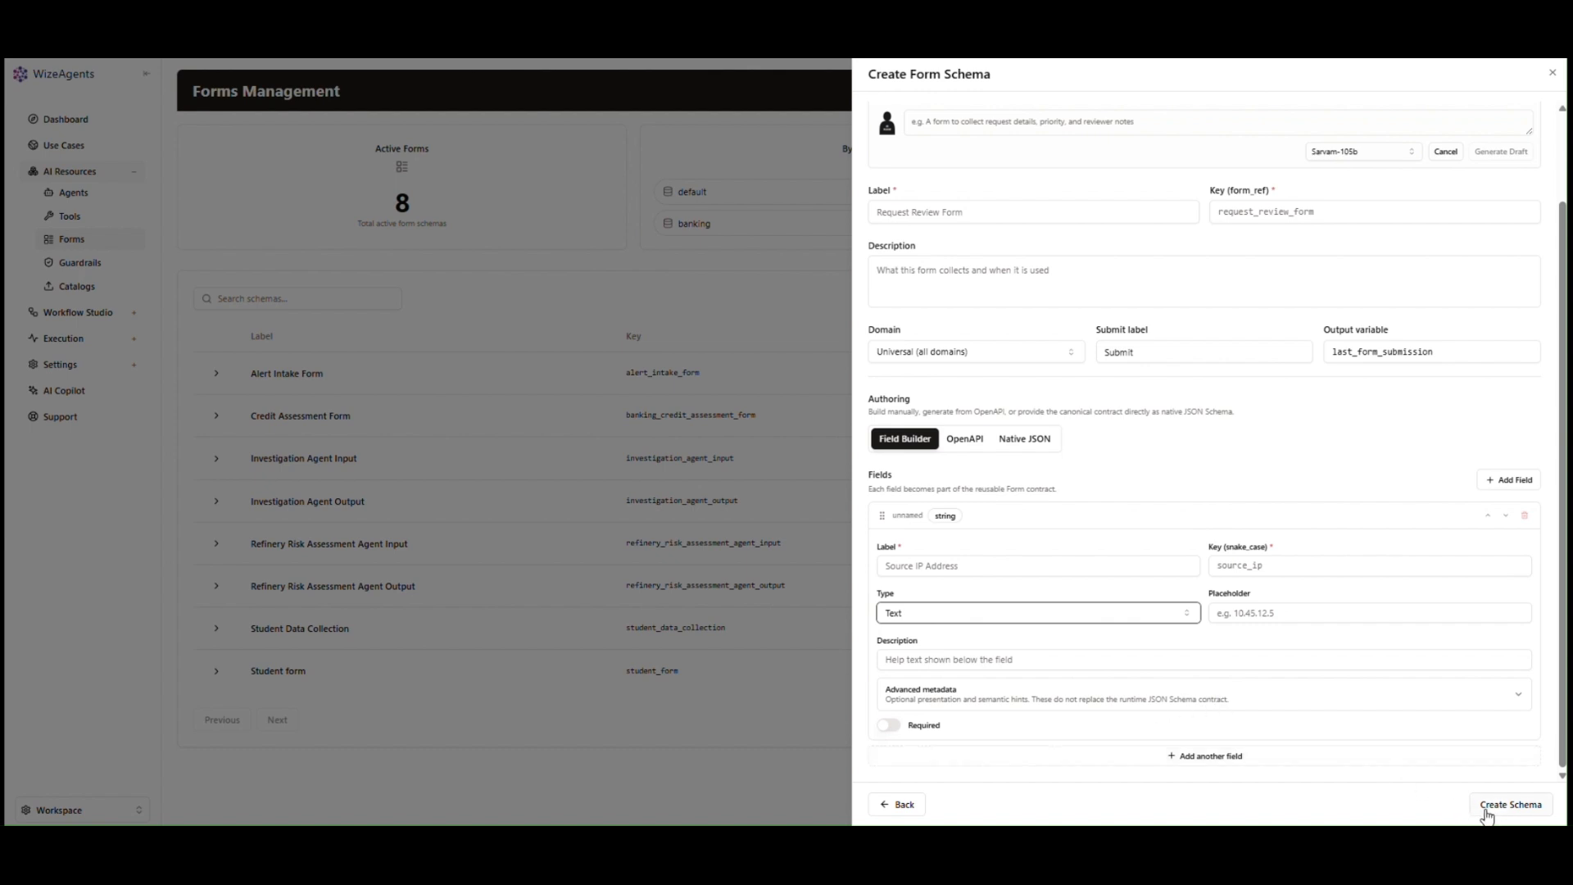
pyautogui.click(1551, 72)
# Check the creation options for a new form schema, and inspect the Alert Intake Form's configuration, metadata and fields before closing its details.
pyautogui.click(1484, 300)
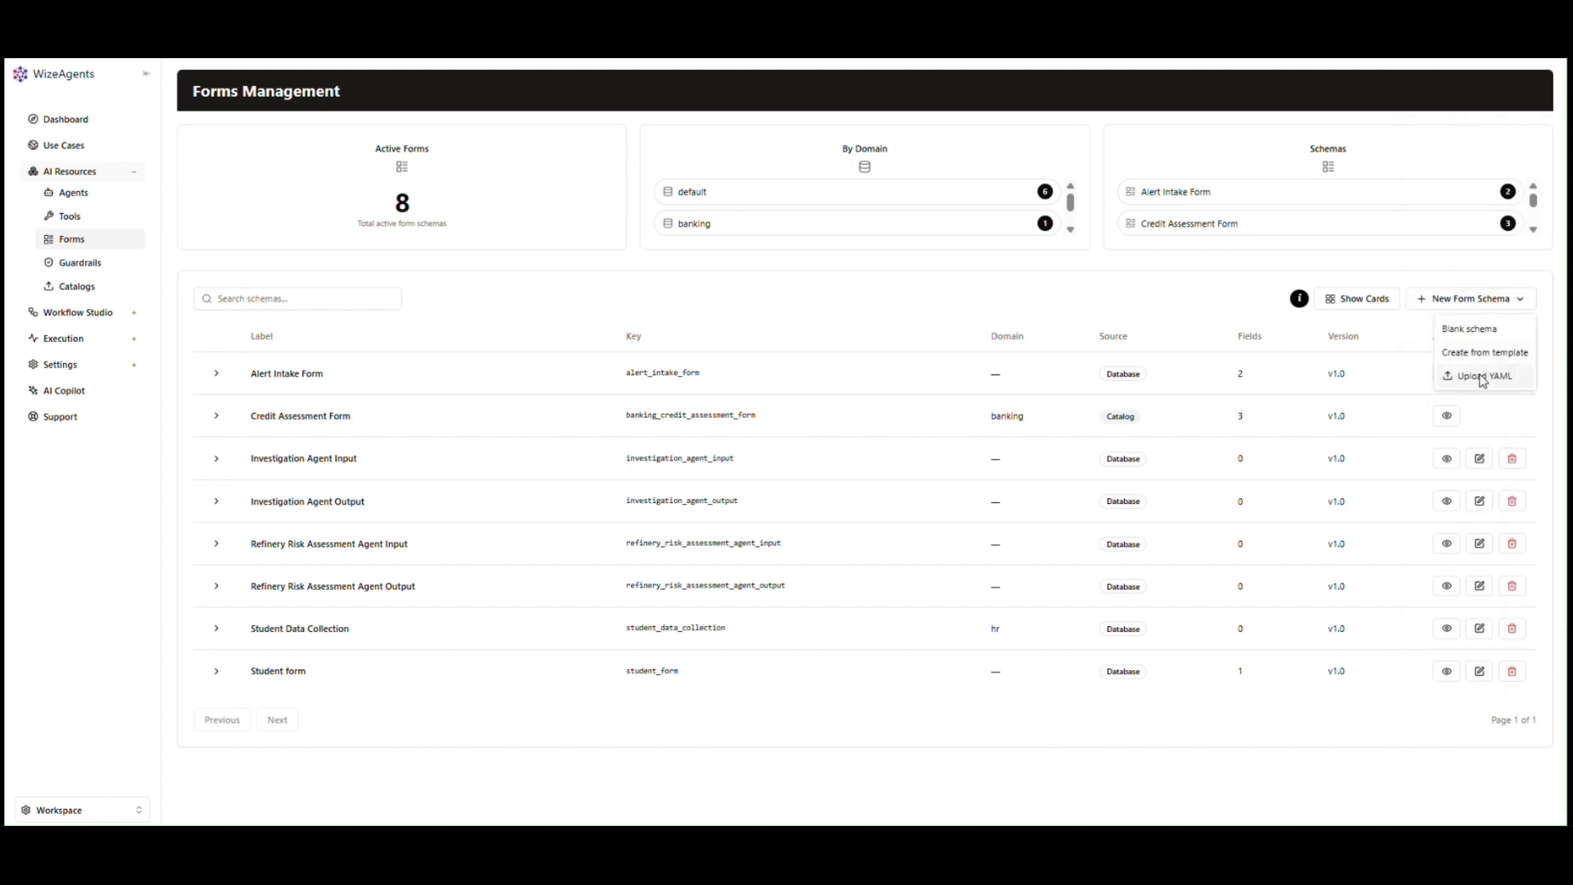
pyautogui.click(1264, 312)
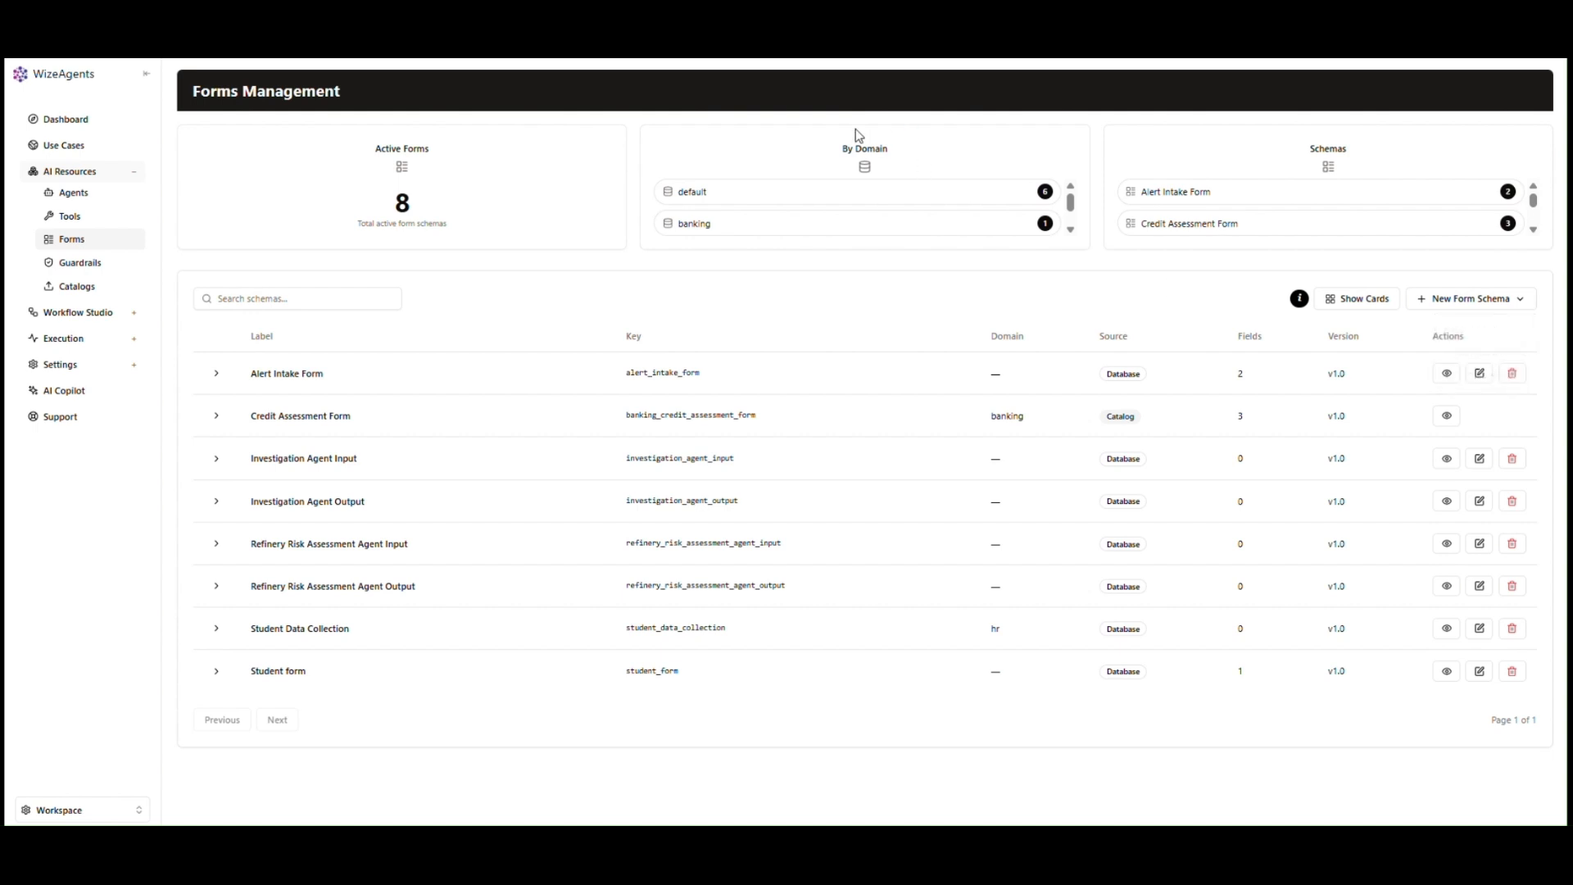
pyautogui.click(1447, 373)
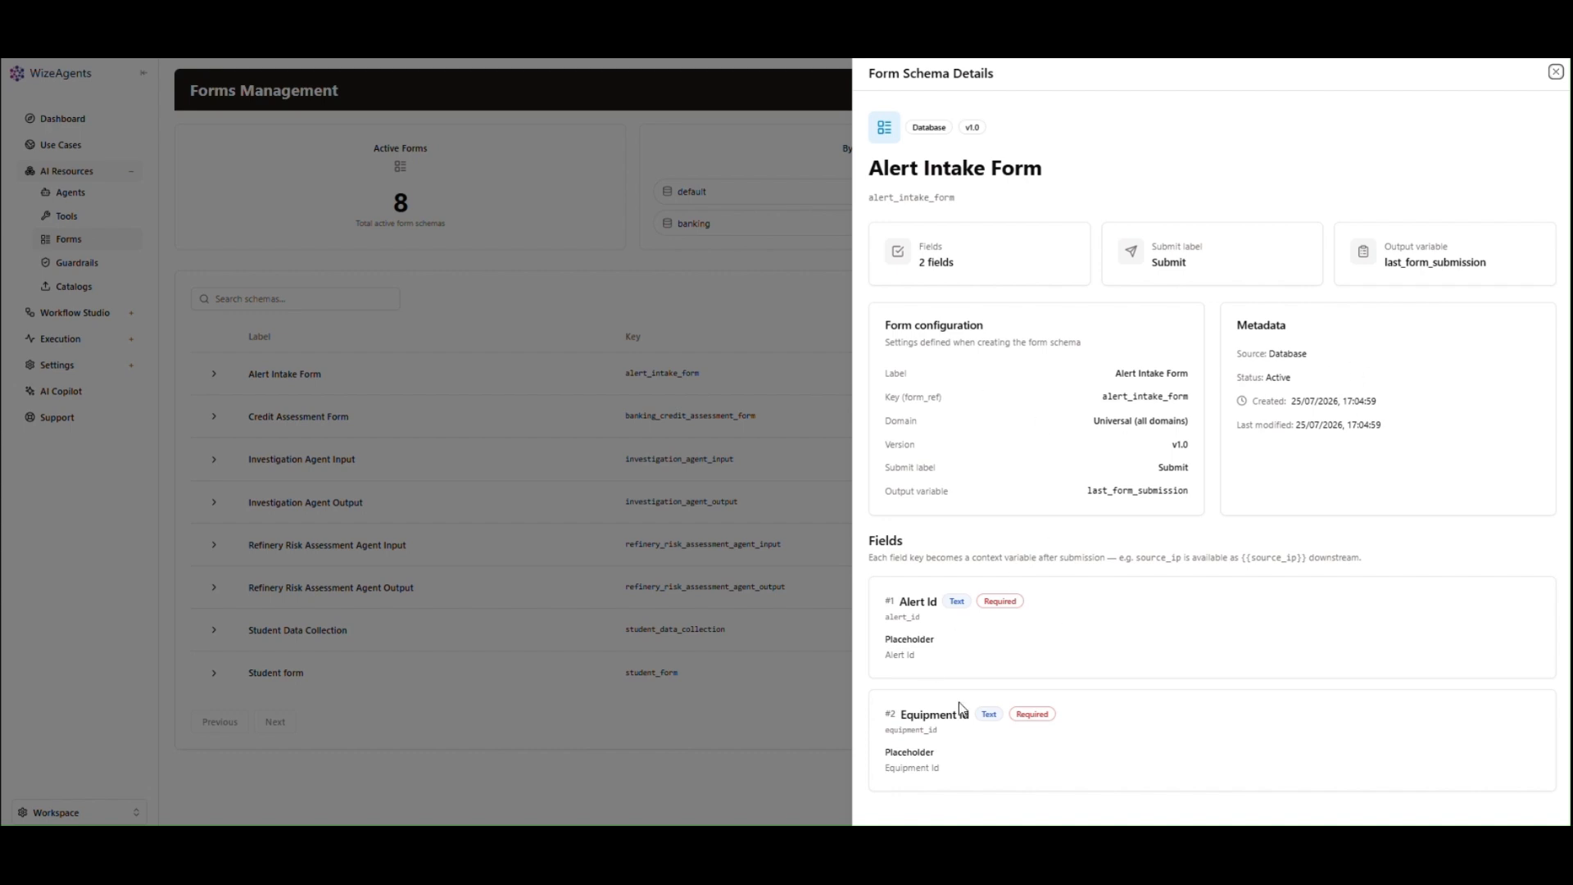
pyautogui.click(1555, 72)
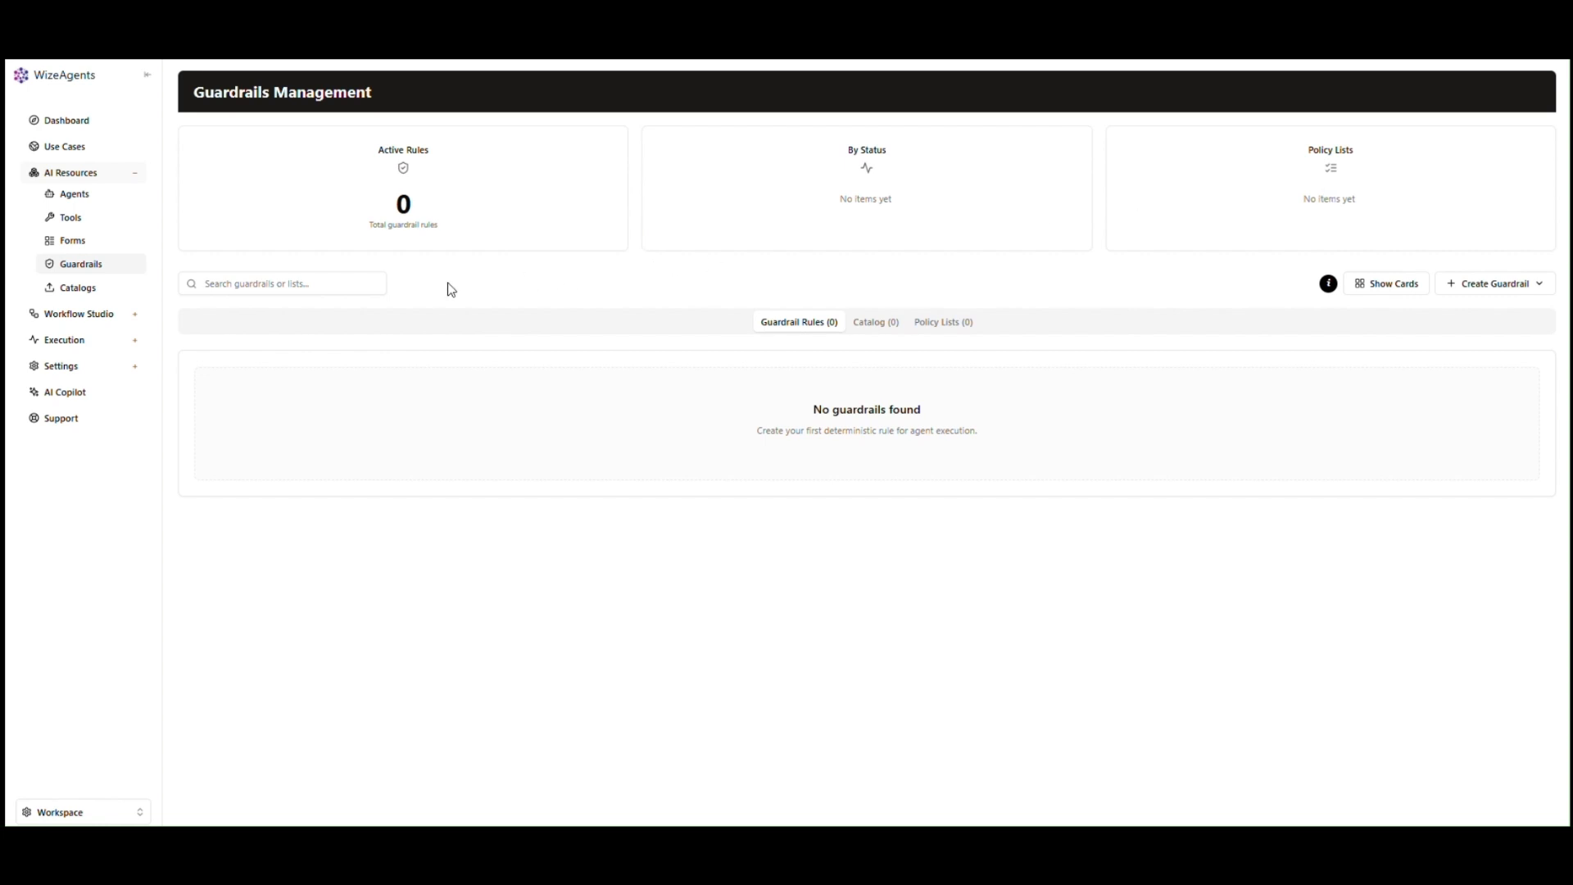
# View the Catalog and Policy Lists sections in Guardrails Management and return to Guardrail Rules.
pyautogui.click(877, 326)
pyautogui.click(942, 326)
pyautogui.click(786, 325)
# Start a blank guardrail, continue past the introduction and open the AI drafting assistant in its form.
pyautogui.click(1474, 288)
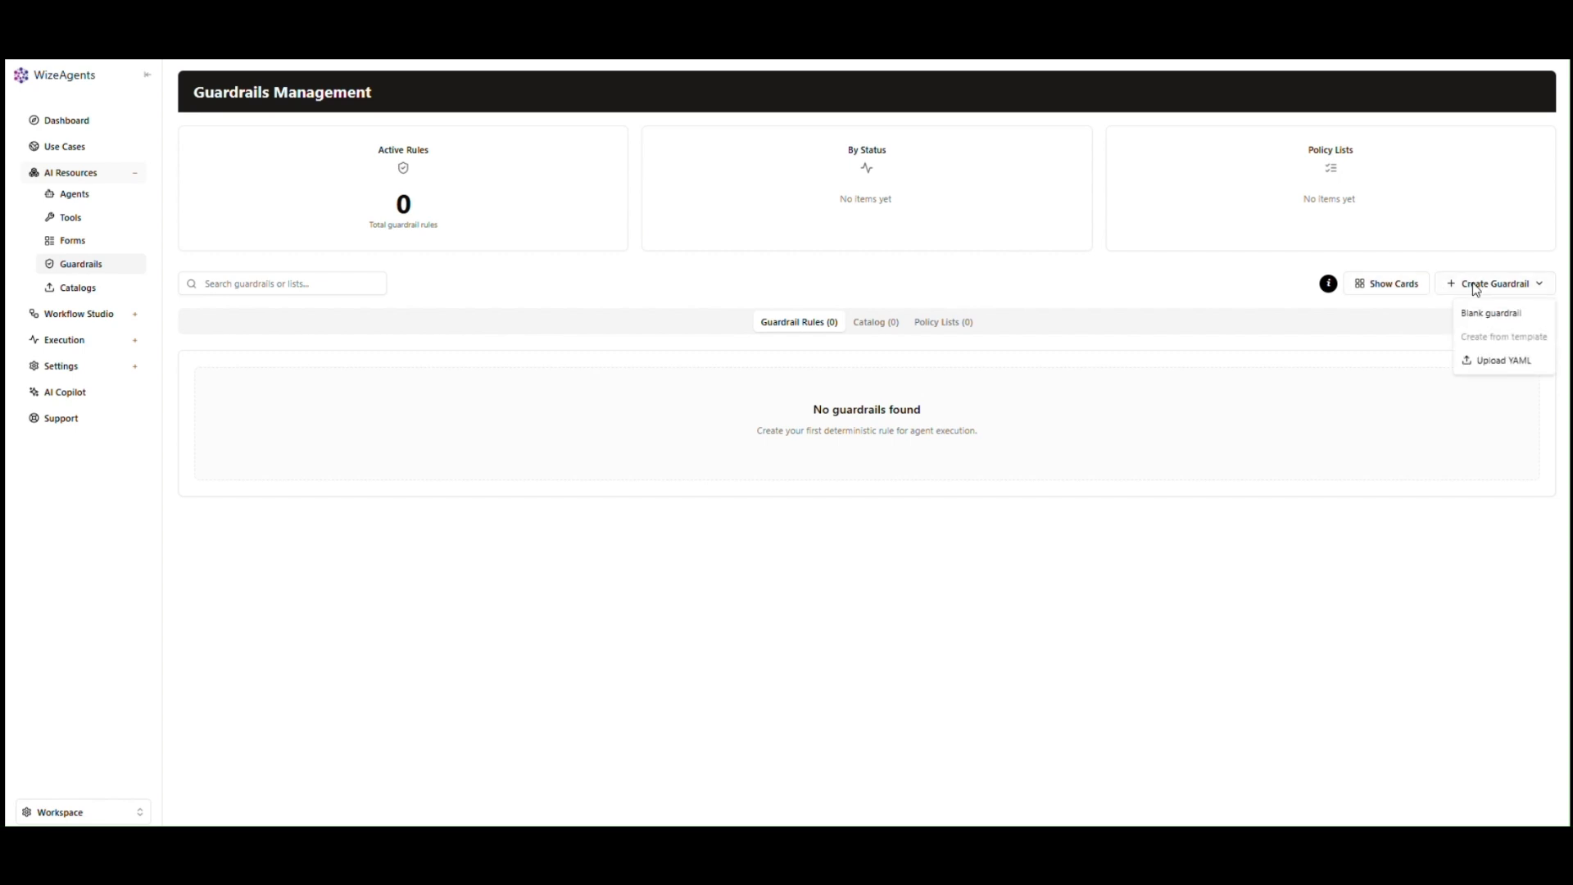
pyautogui.click(1503, 315)
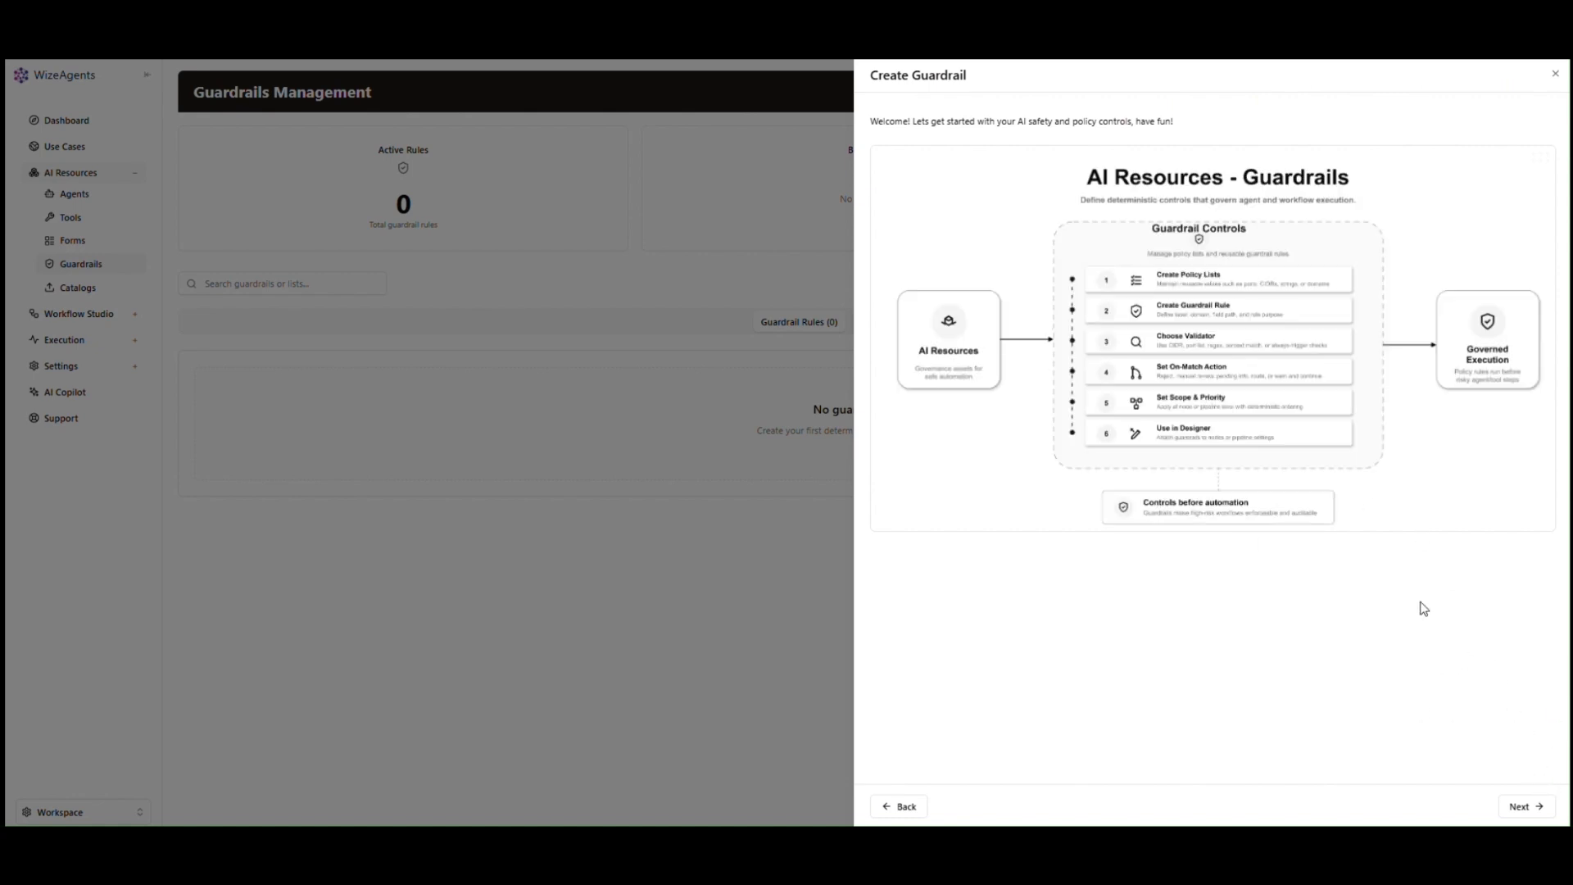
pyautogui.click(1518, 807)
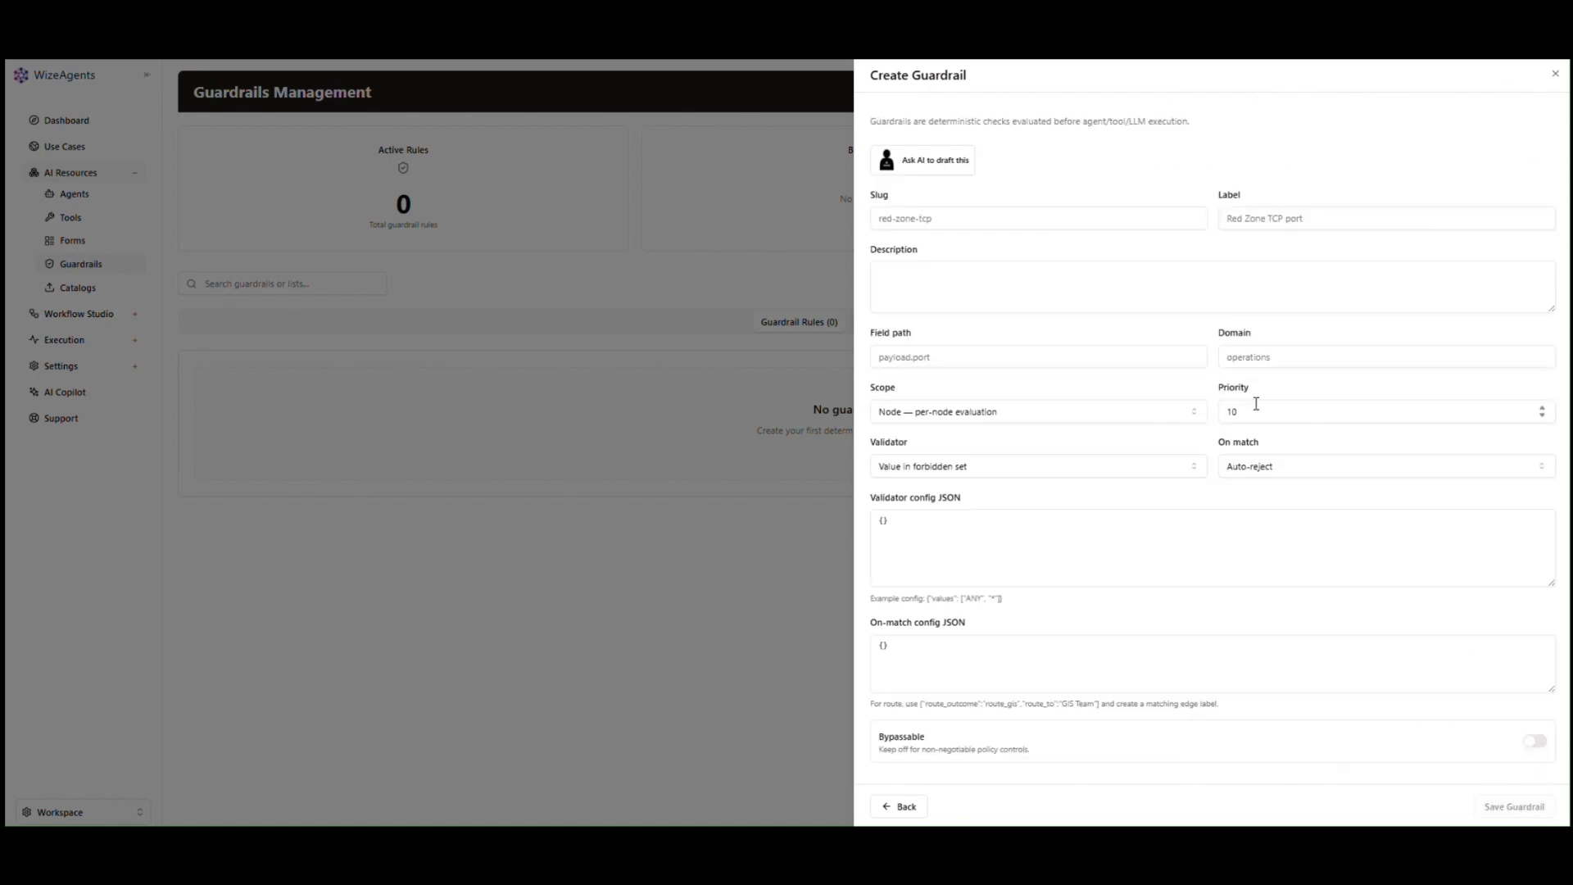
pyautogui.click(939, 162)
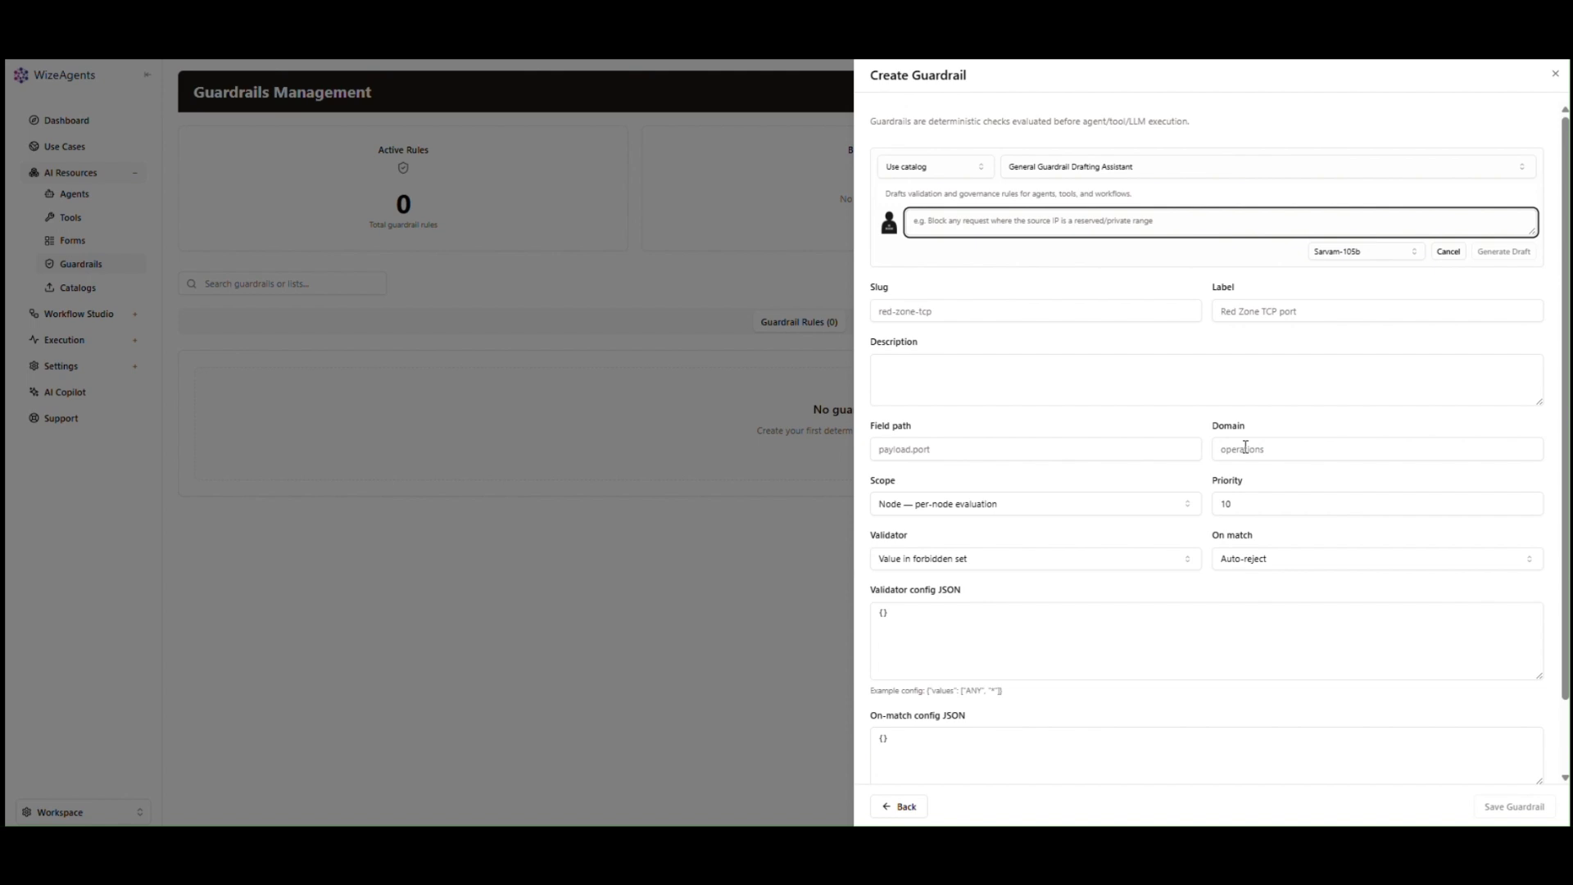
# Examine the guardrail's scope, validator and on-match options, JSON configuration and bypass setting, and close the form without saving.
pyautogui.click(1065, 516)
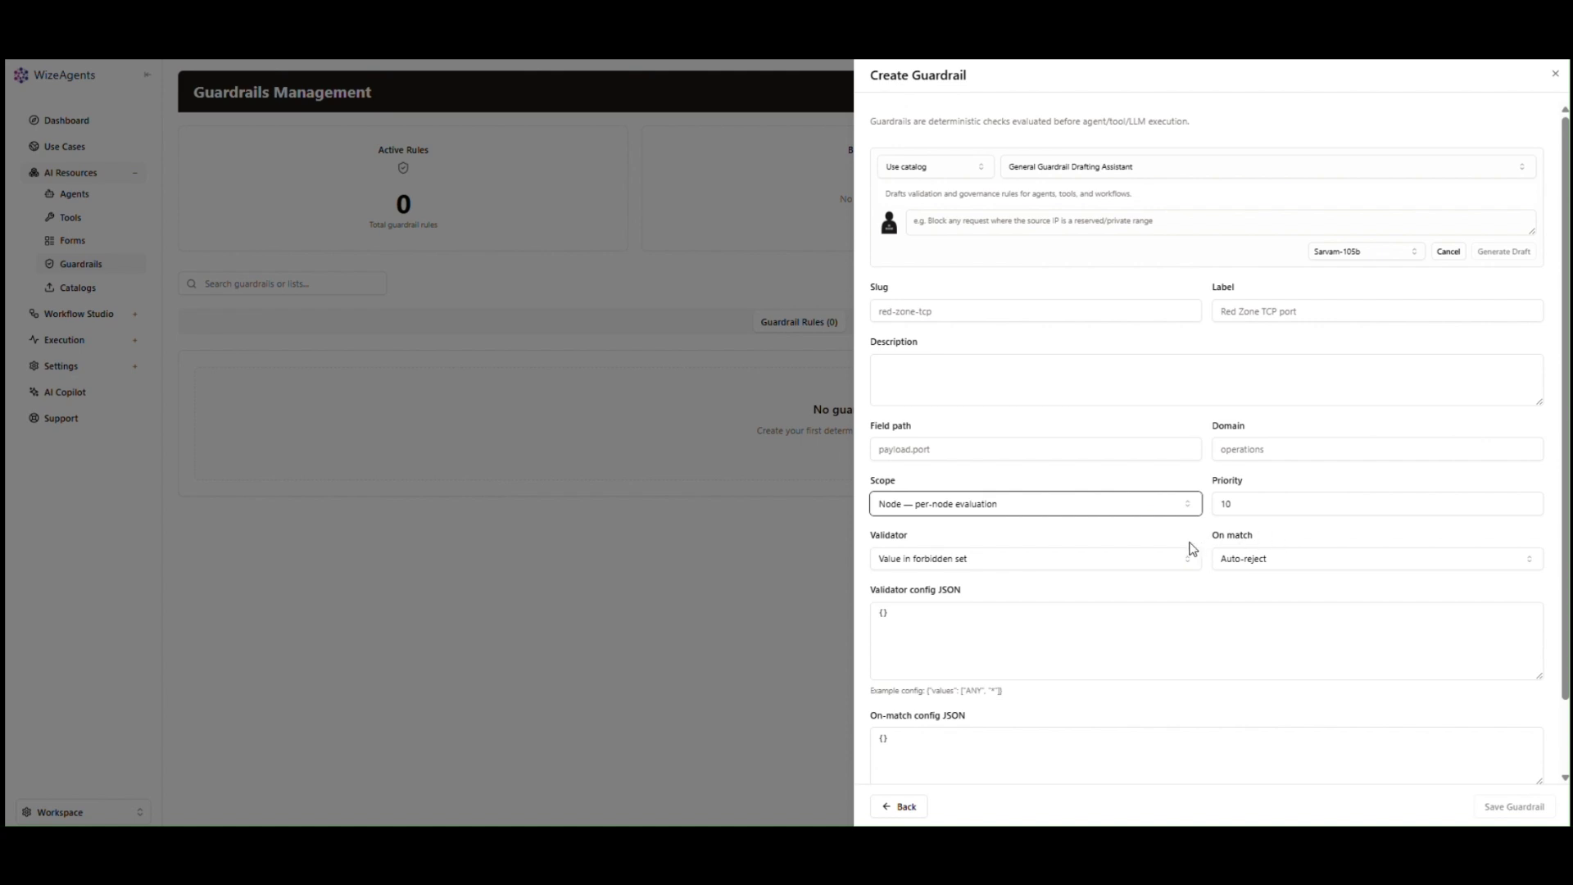
pyautogui.scroll(-1, 1226, 620)
pyautogui.click(1179, 512)
pyautogui.click(1179, 512)
pyautogui.click(1180, 512)
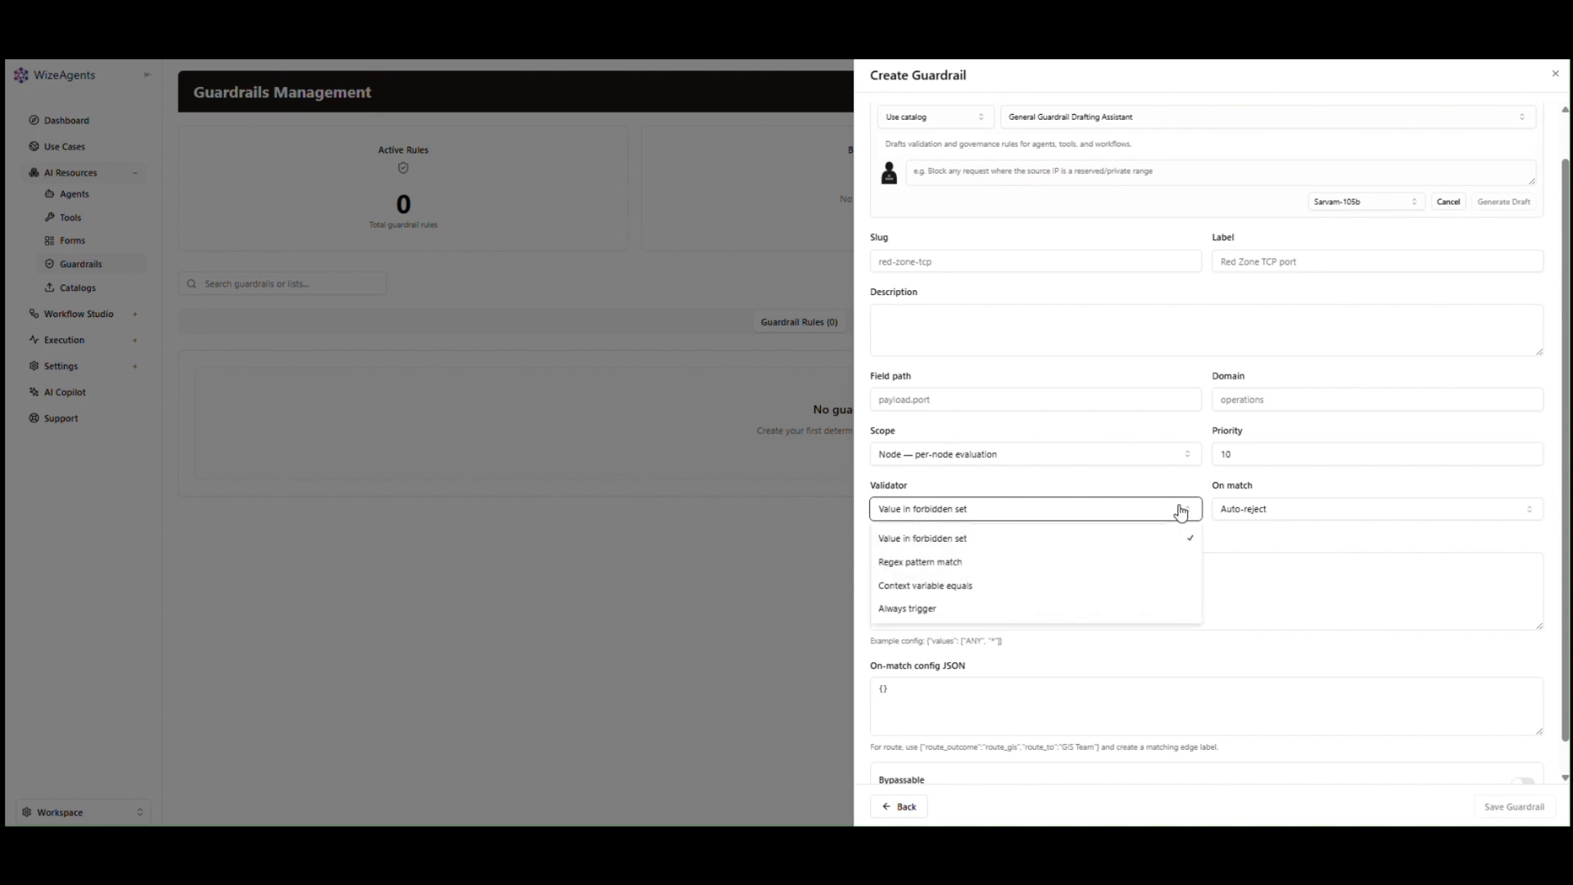
pyautogui.click(1249, 512)
pyautogui.click(1248, 512)
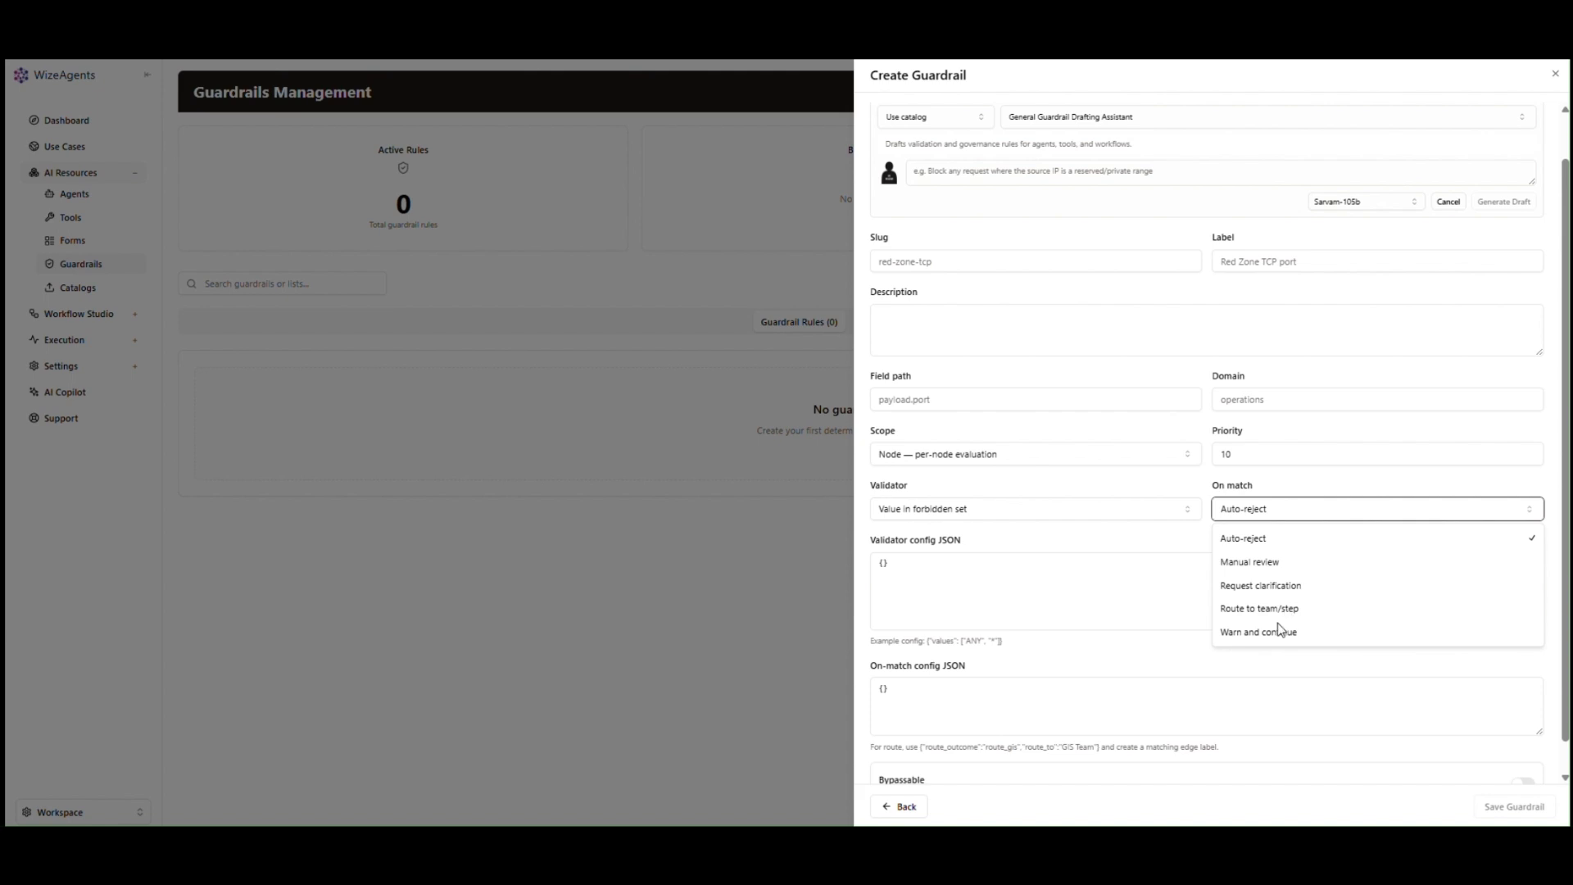
pyautogui.click(1195, 545)
pyautogui.click(1147, 608)
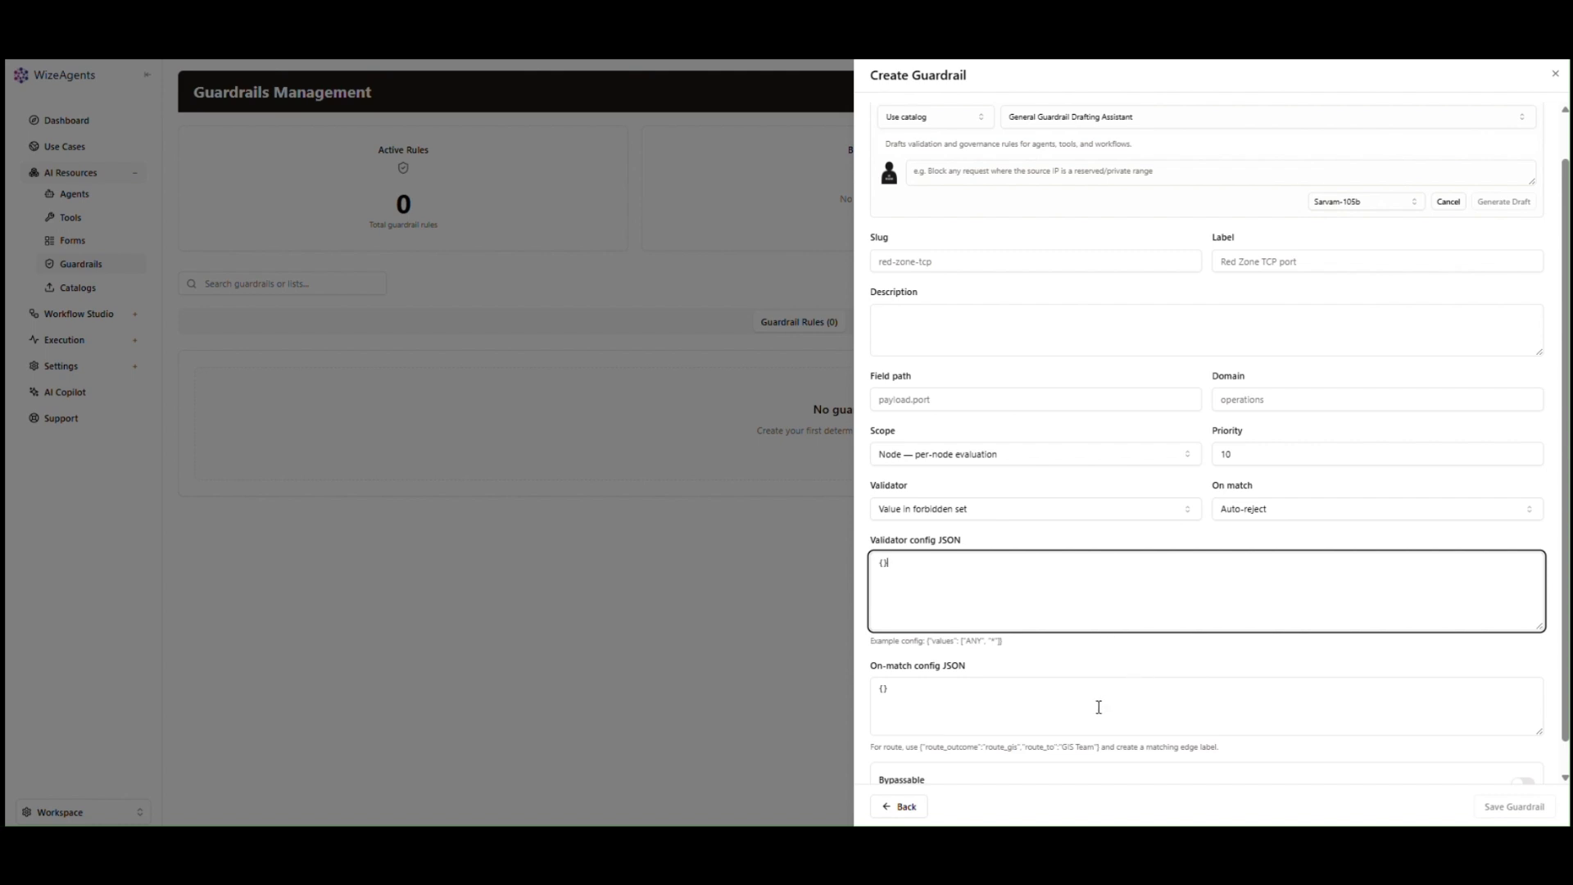
pyautogui.scroll(-1, 1099, 709)
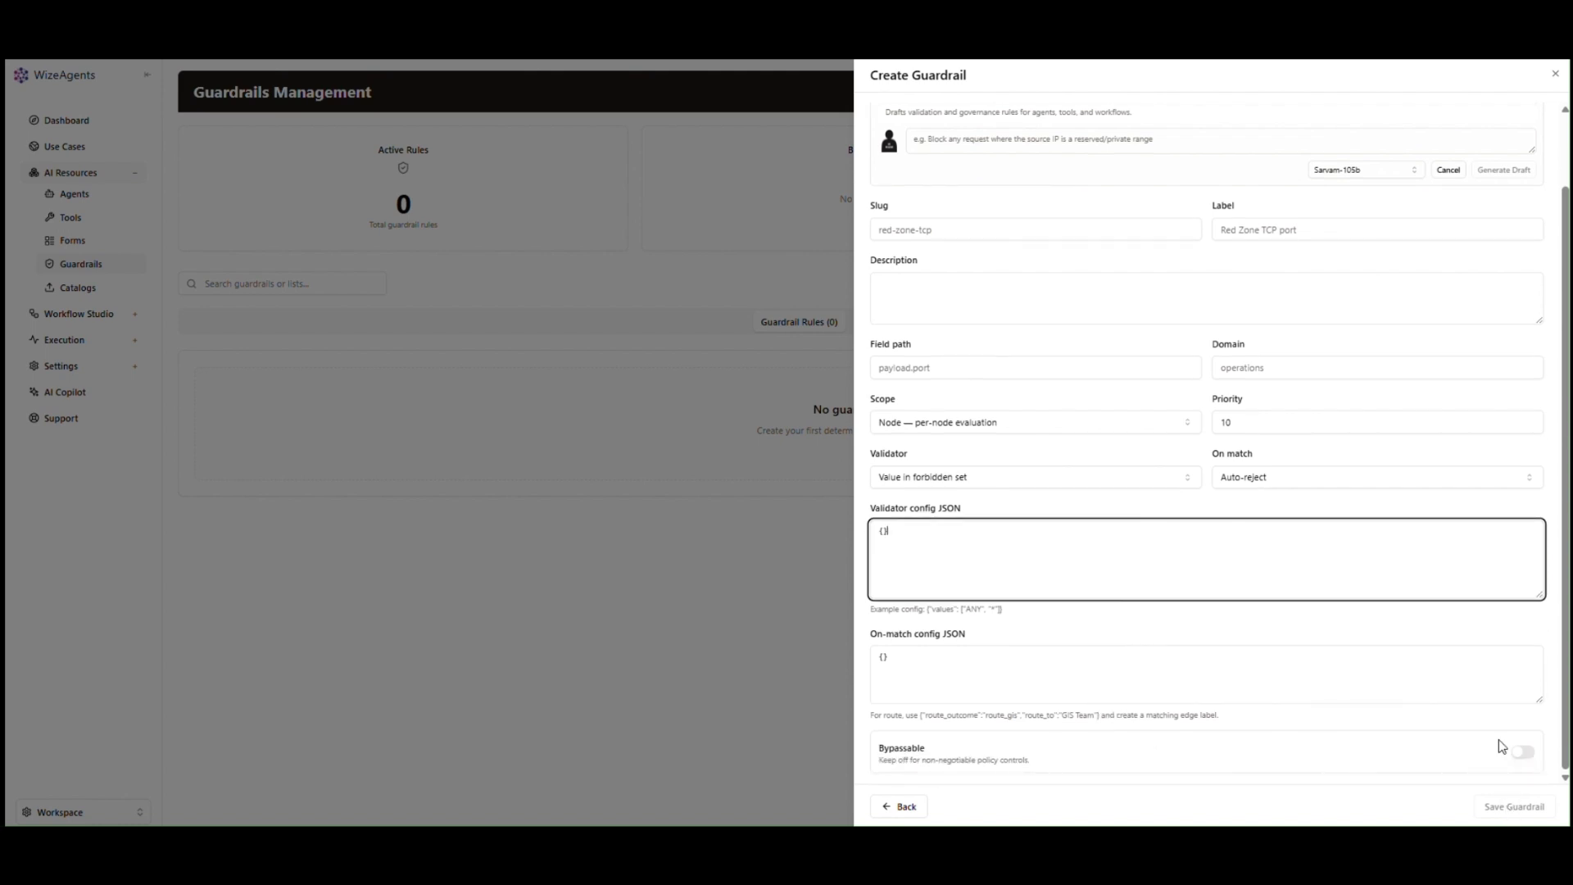
pyautogui.click(1555, 74)
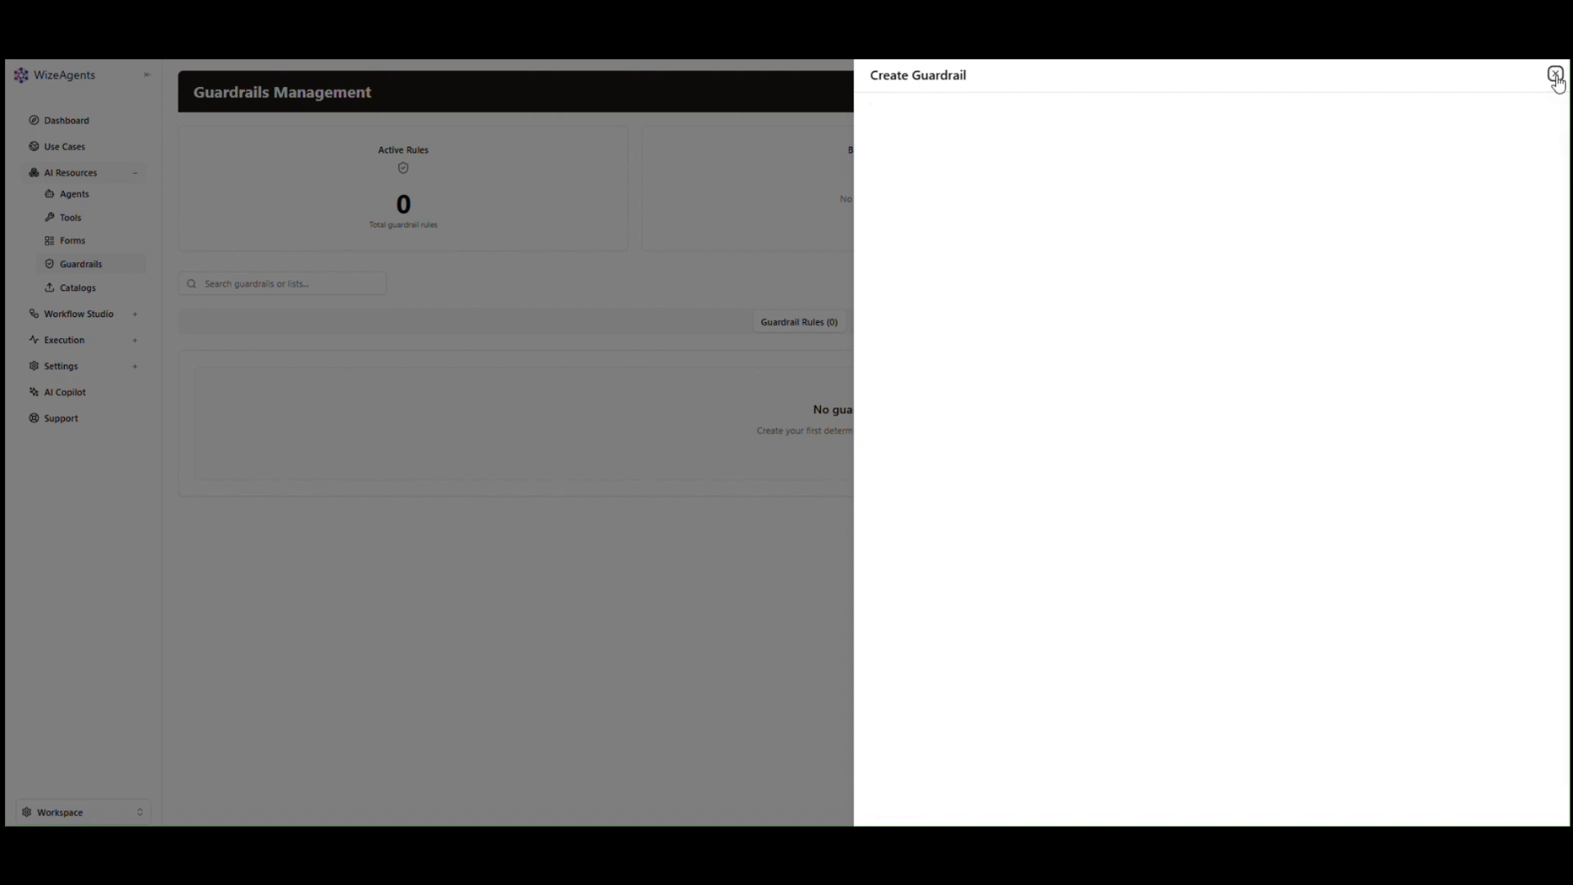
# View the policy list creation form, close it without saving, and switch to the guardrail Catalog section.
pyautogui.click(958, 326)
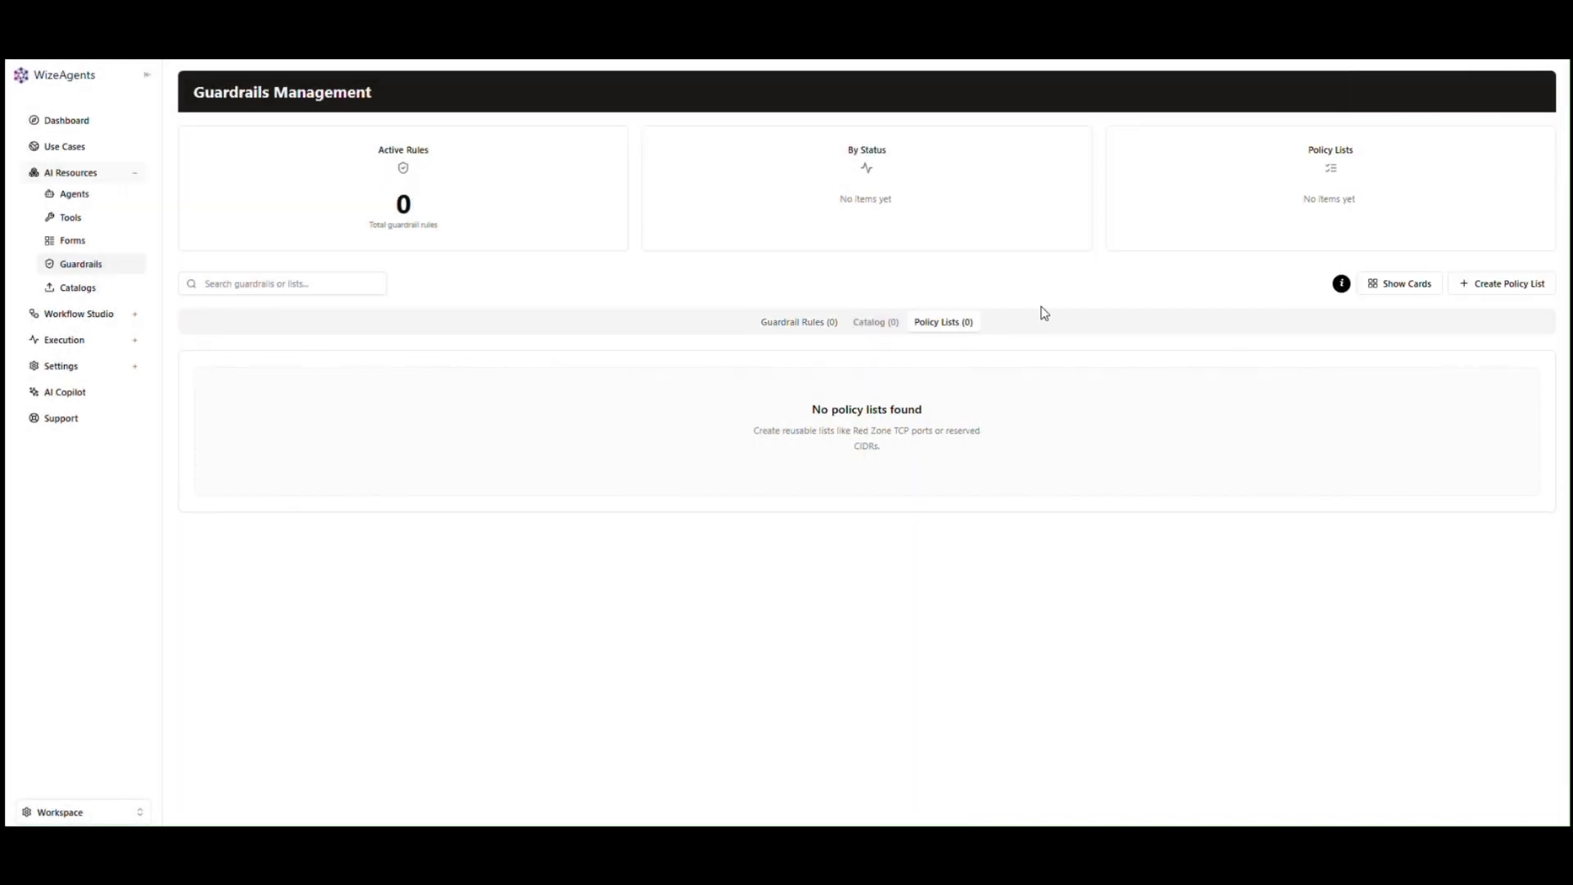
pyautogui.click(1478, 289)
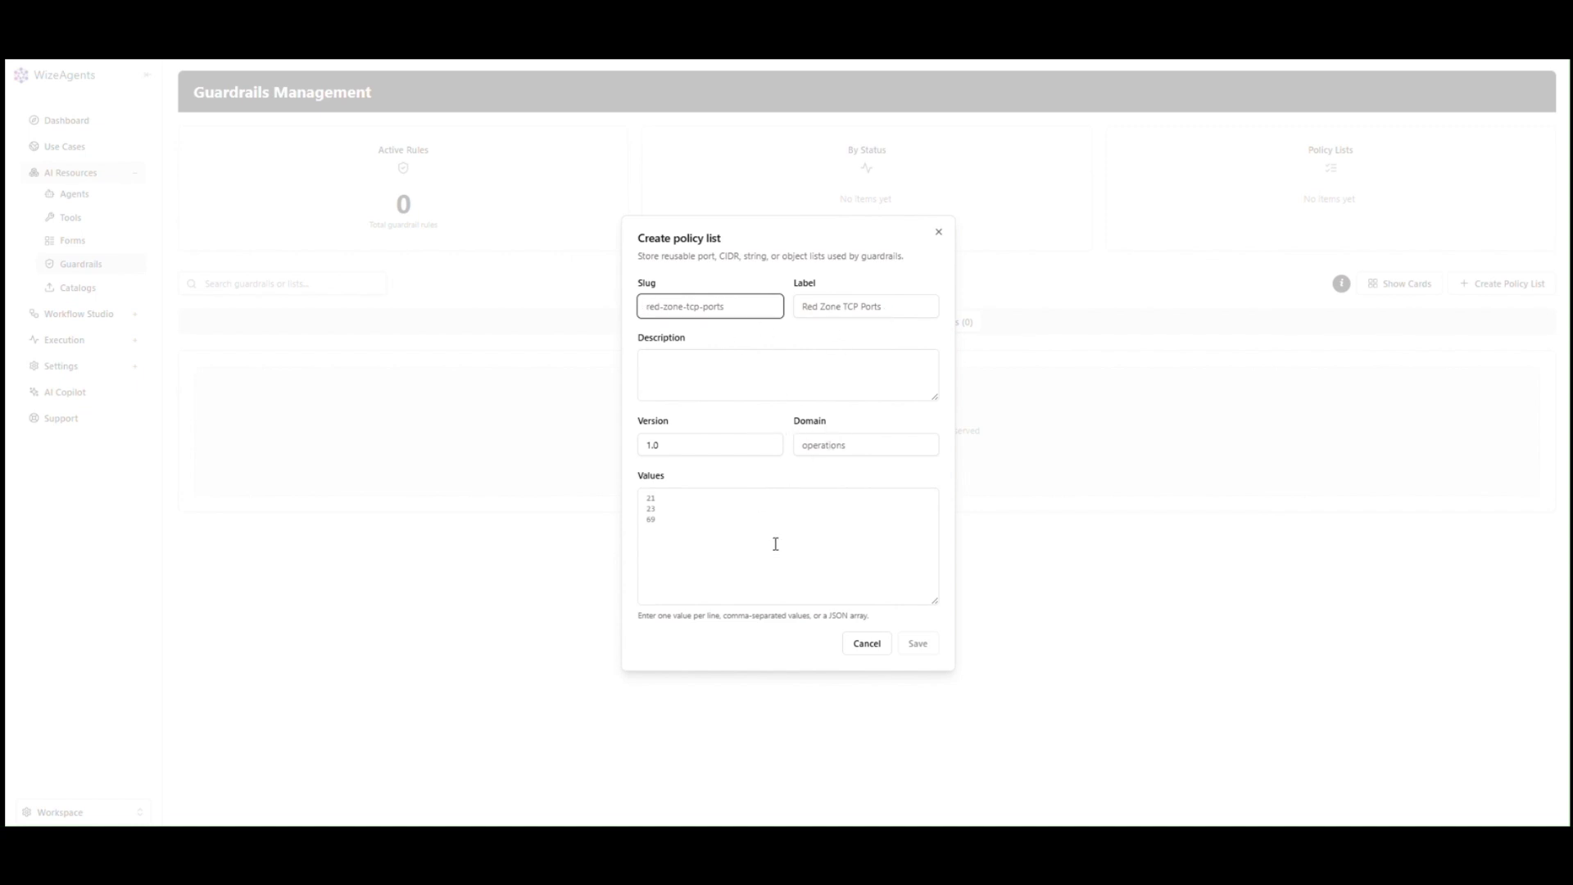
pyautogui.click(938, 233)
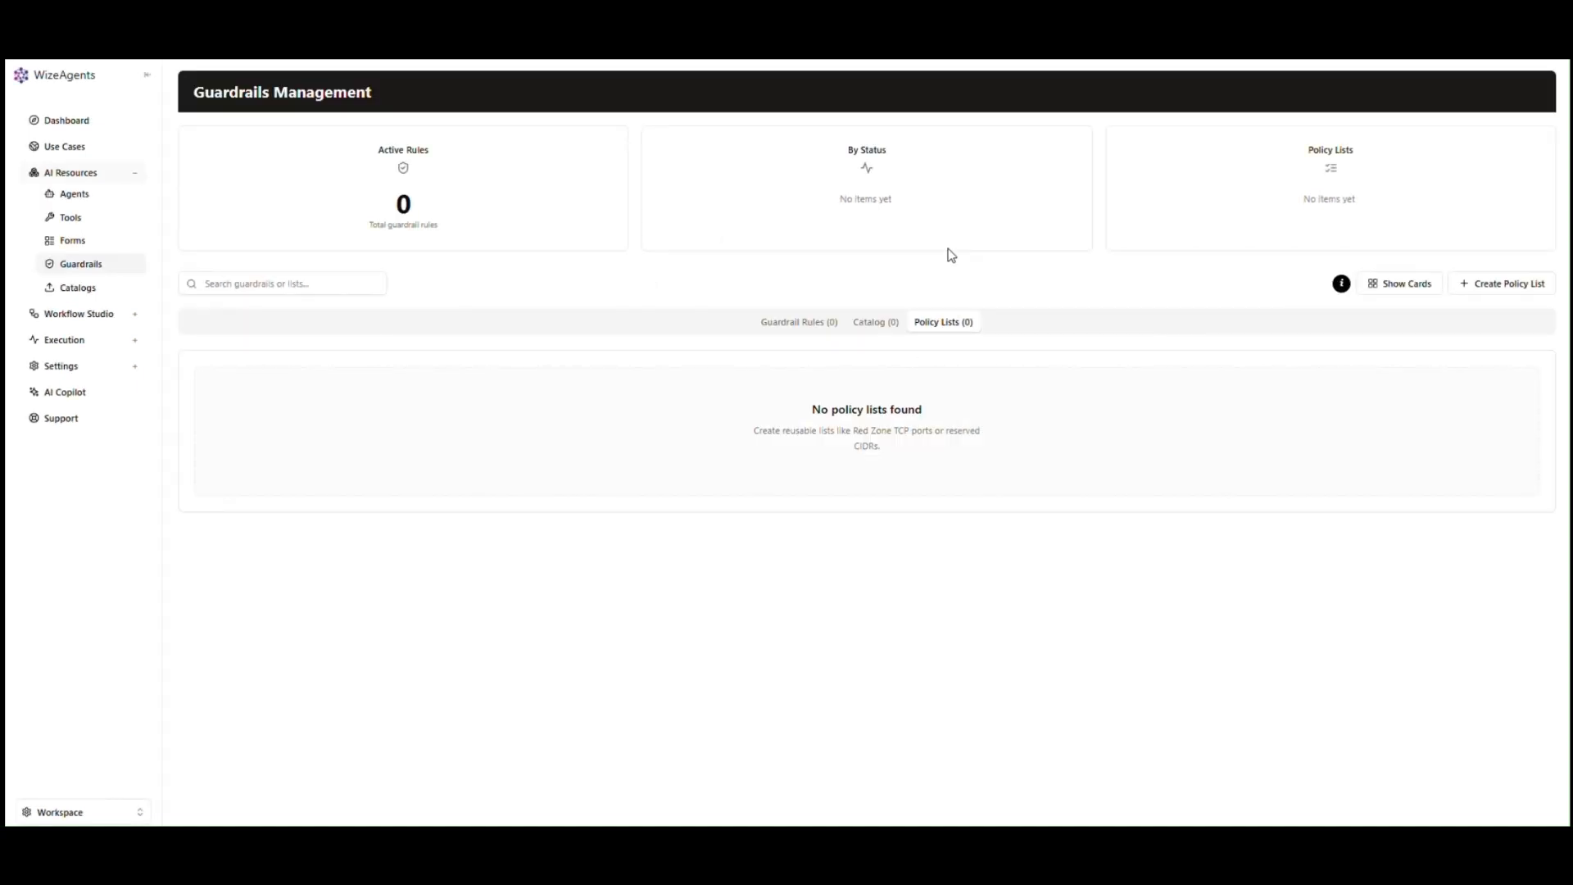
pyautogui.click(880, 319)
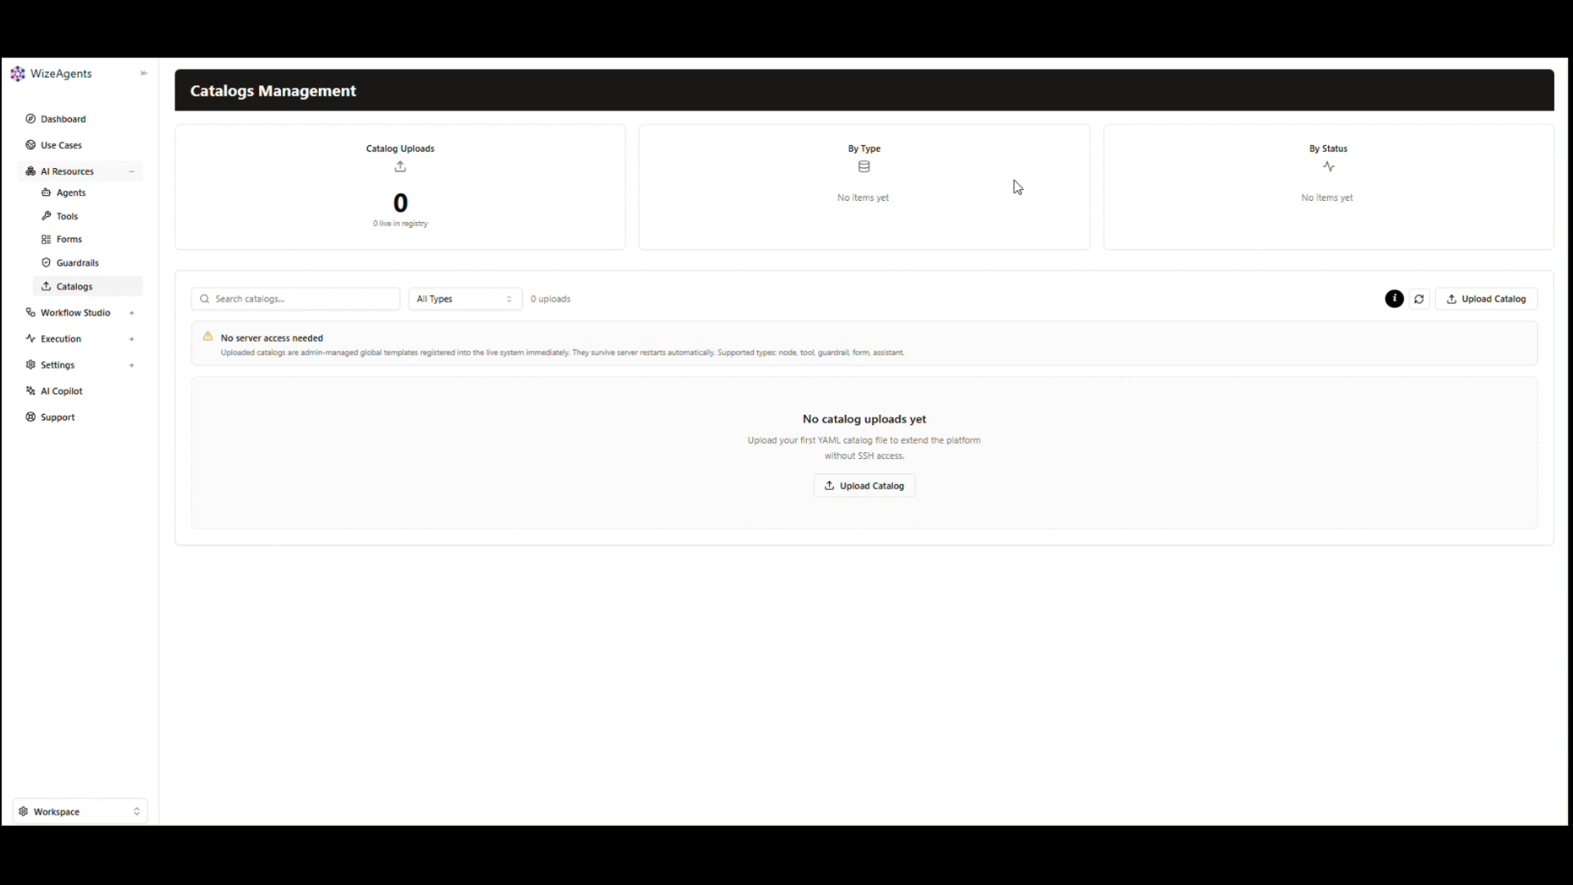
# Review the catalog type filter options in Catalogs Management, keeping All Types.
pyautogui.click(378, 294)
pyautogui.click(440, 304)
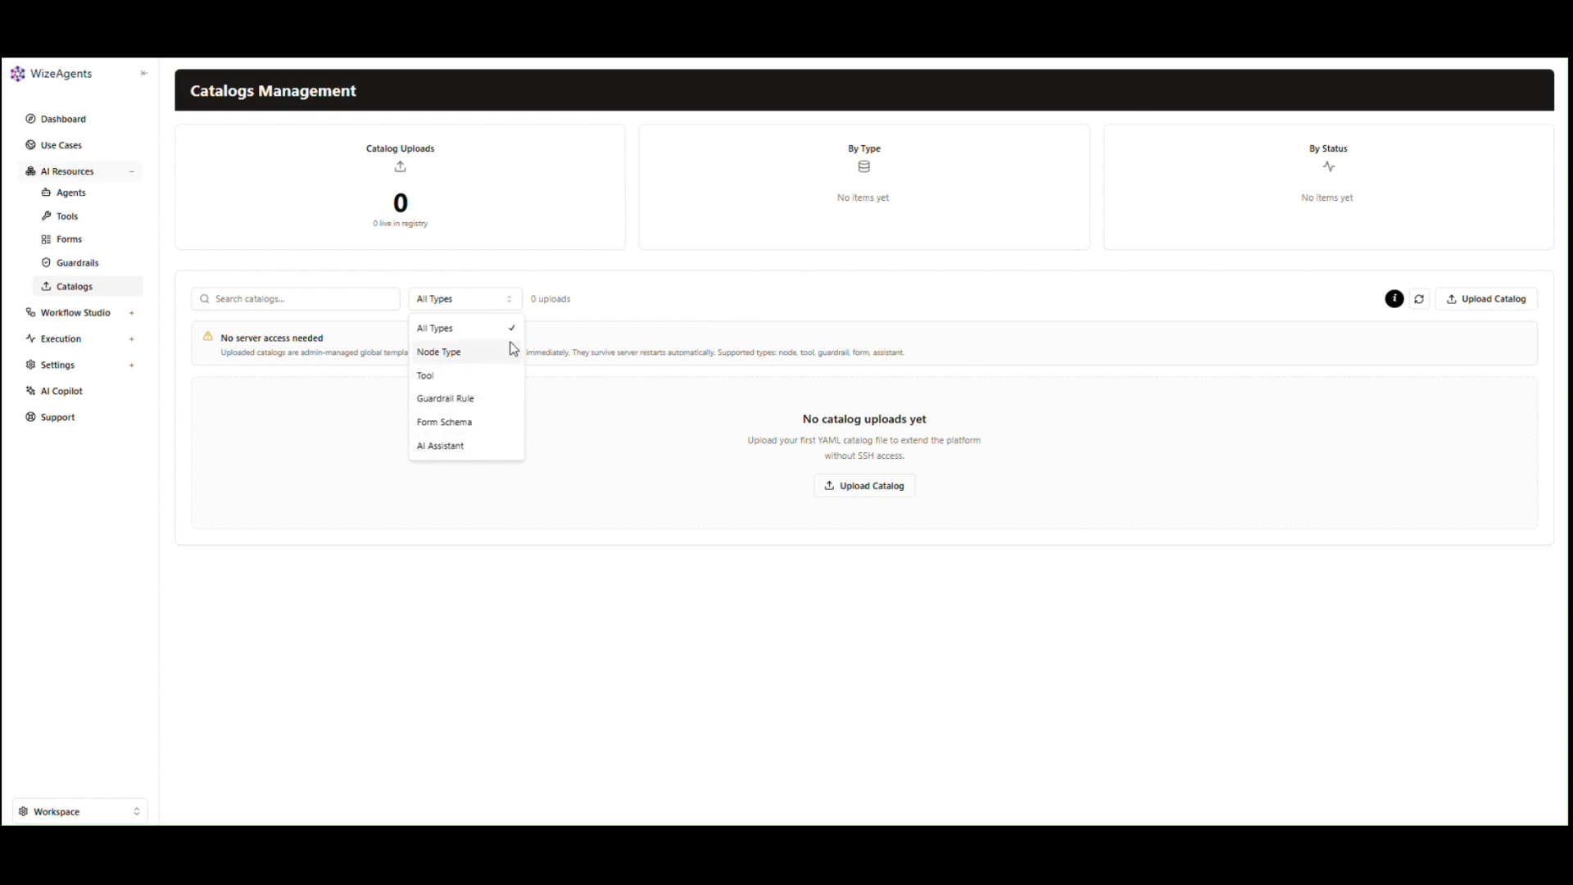
pyautogui.click(599, 312)
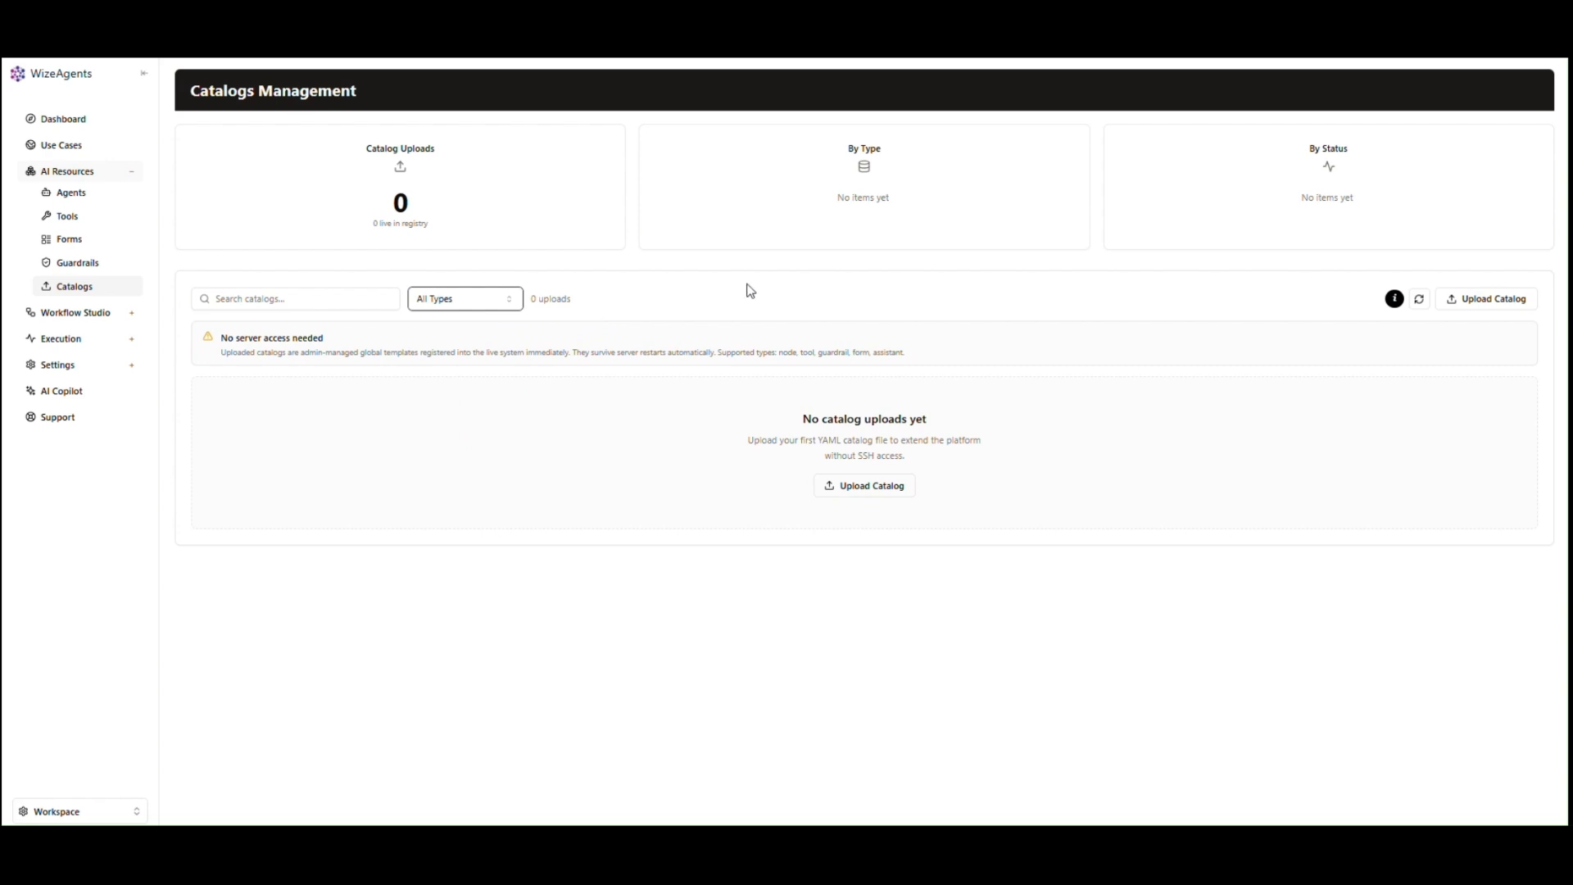
# Start a catalog upload with the type Tool ( REST / MCP / DB tool ) and load the file tool.yaml.
pyautogui.click(1498, 303)
pyautogui.click(1532, 807)
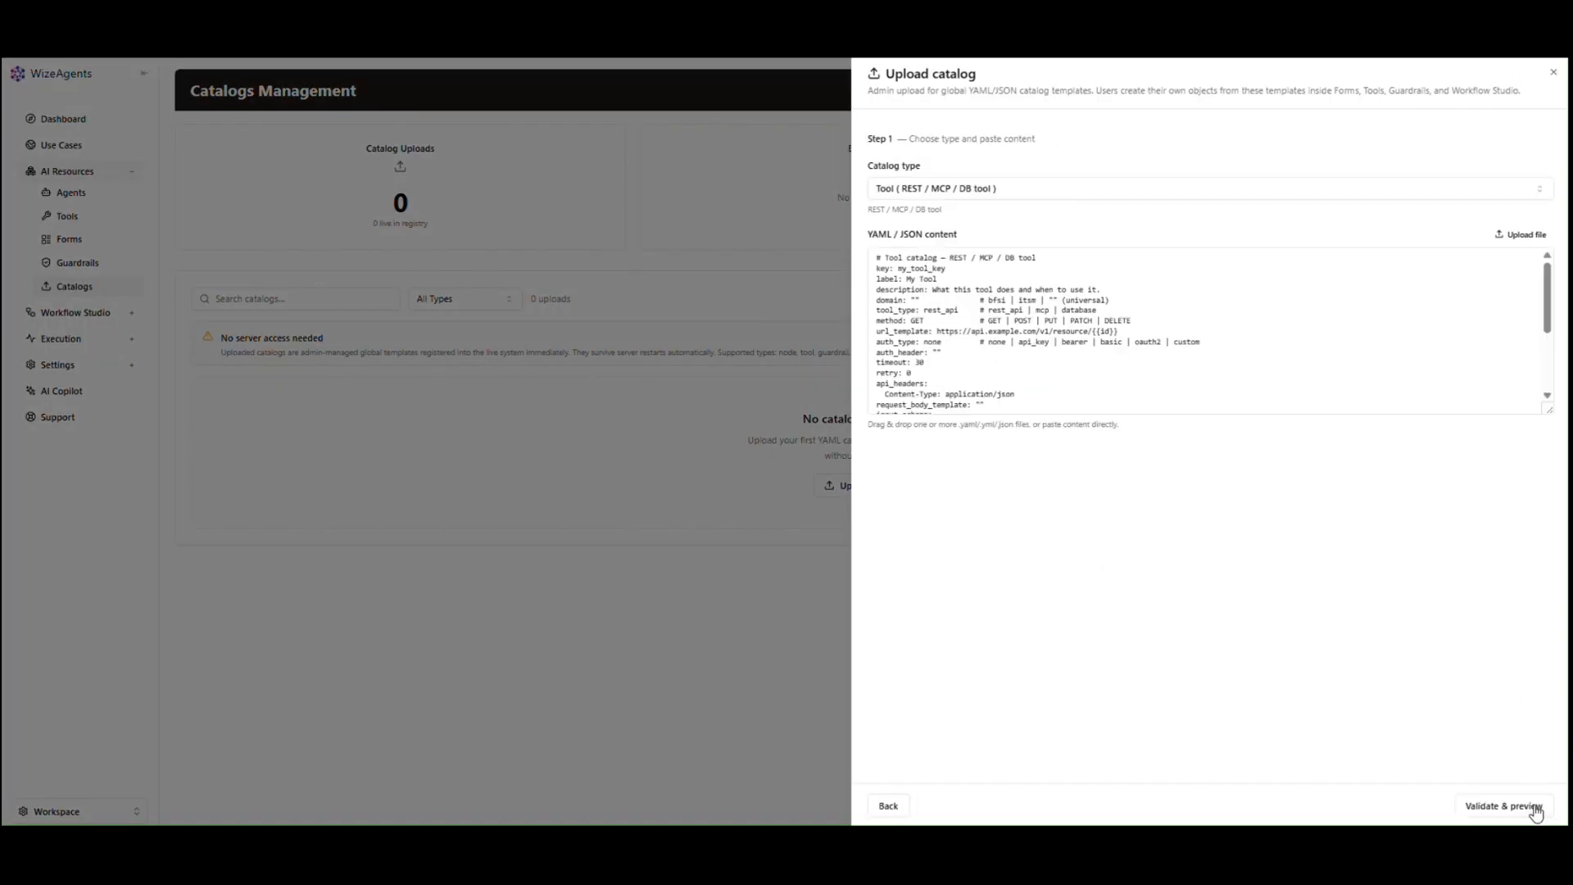
pyautogui.click(1429, 201)
pyautogui.click(1427, 197)
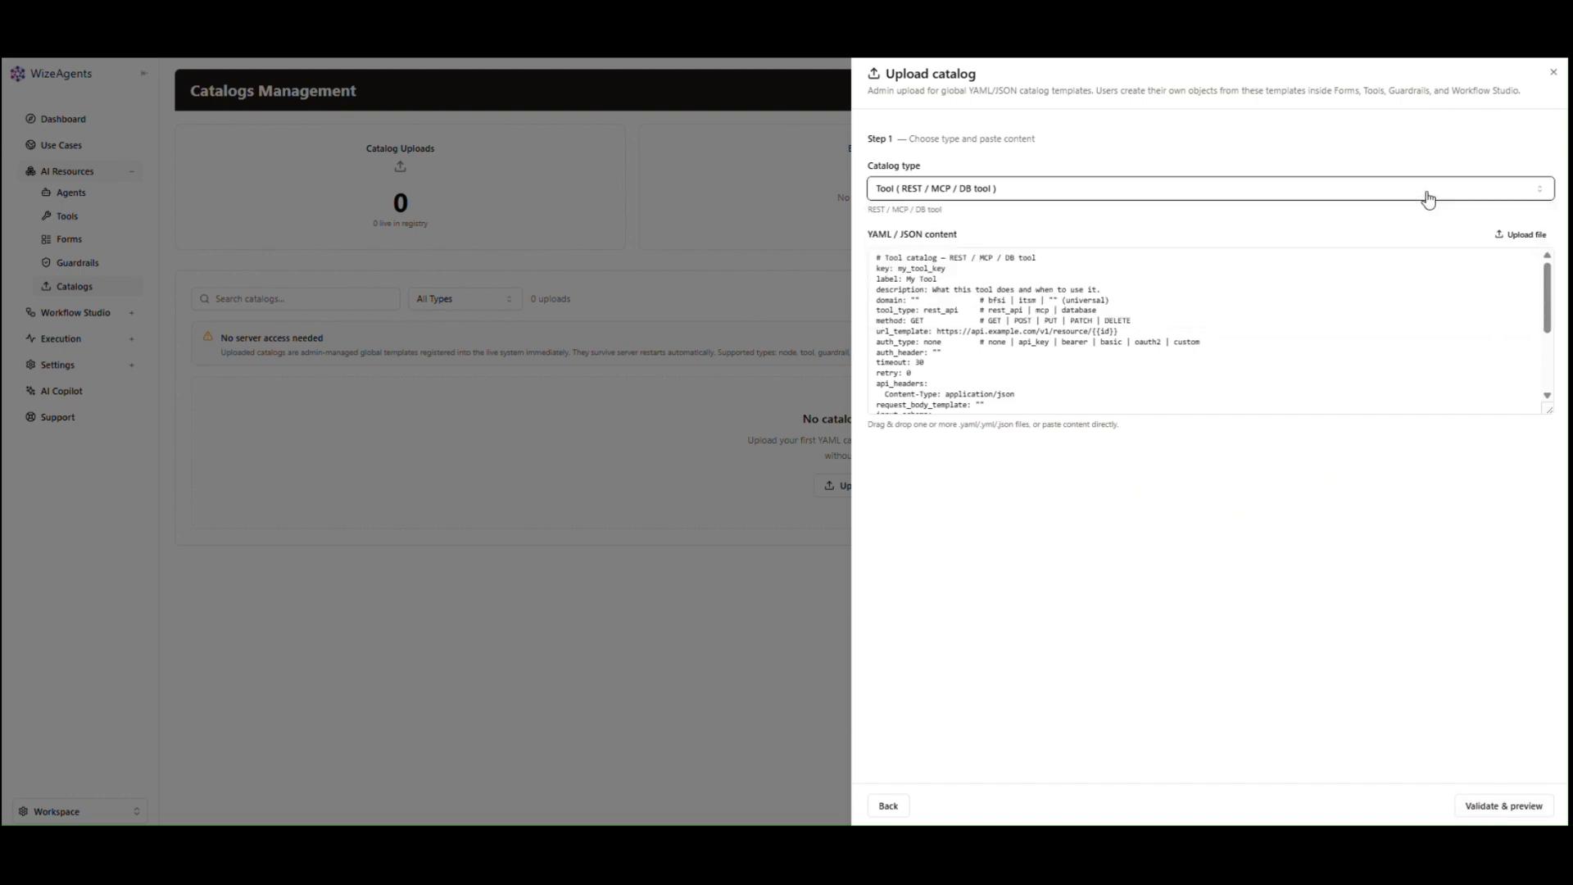
pyautogui.click(1506, 238)
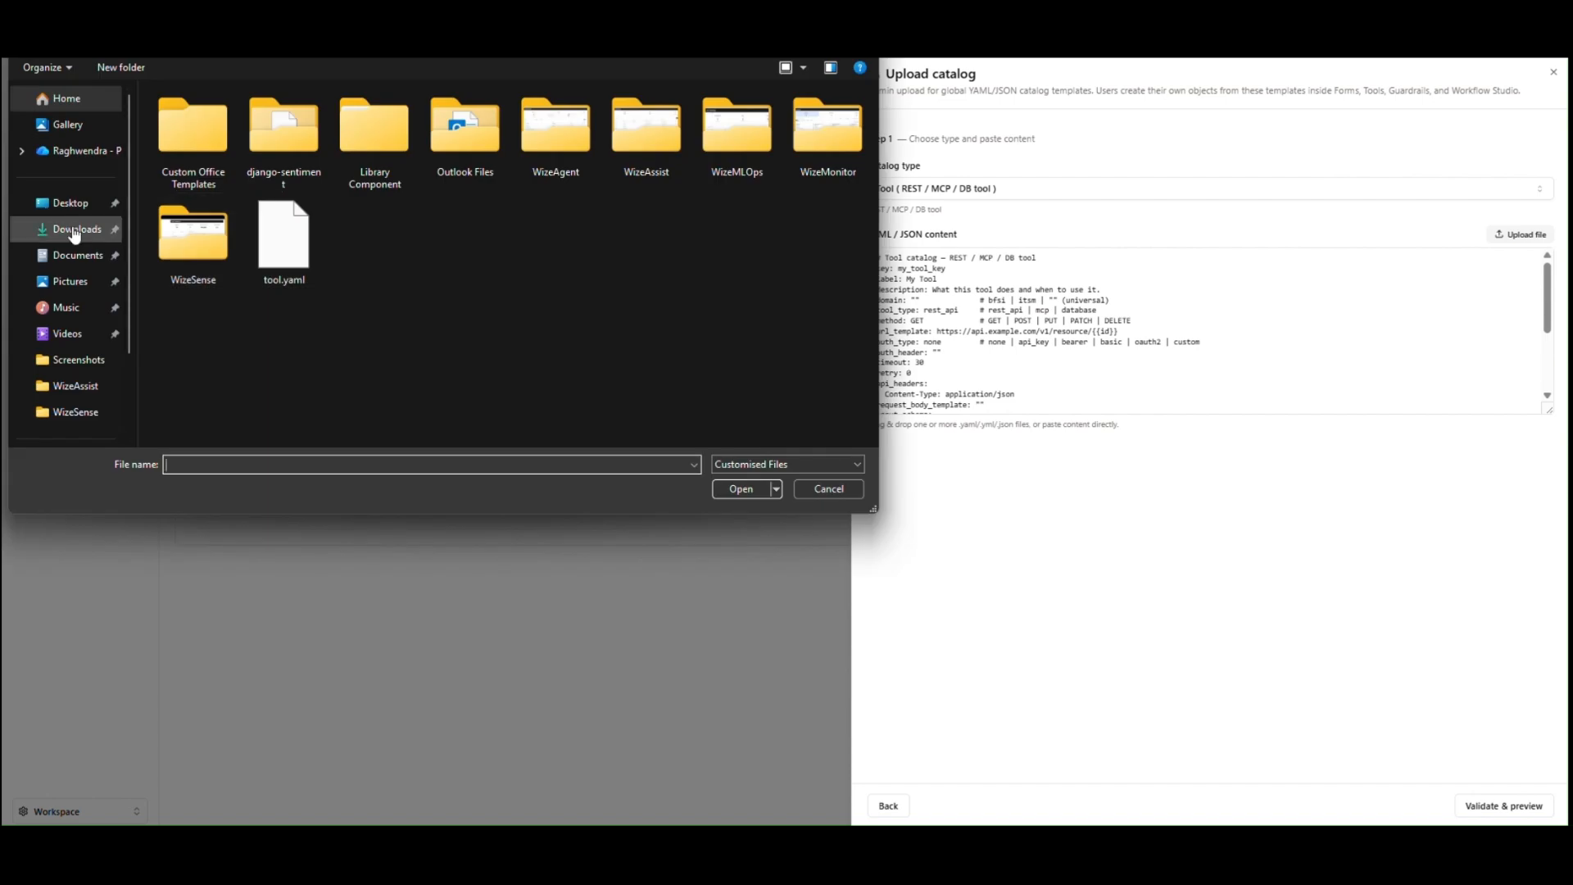
pyautogui.click(281, 238)
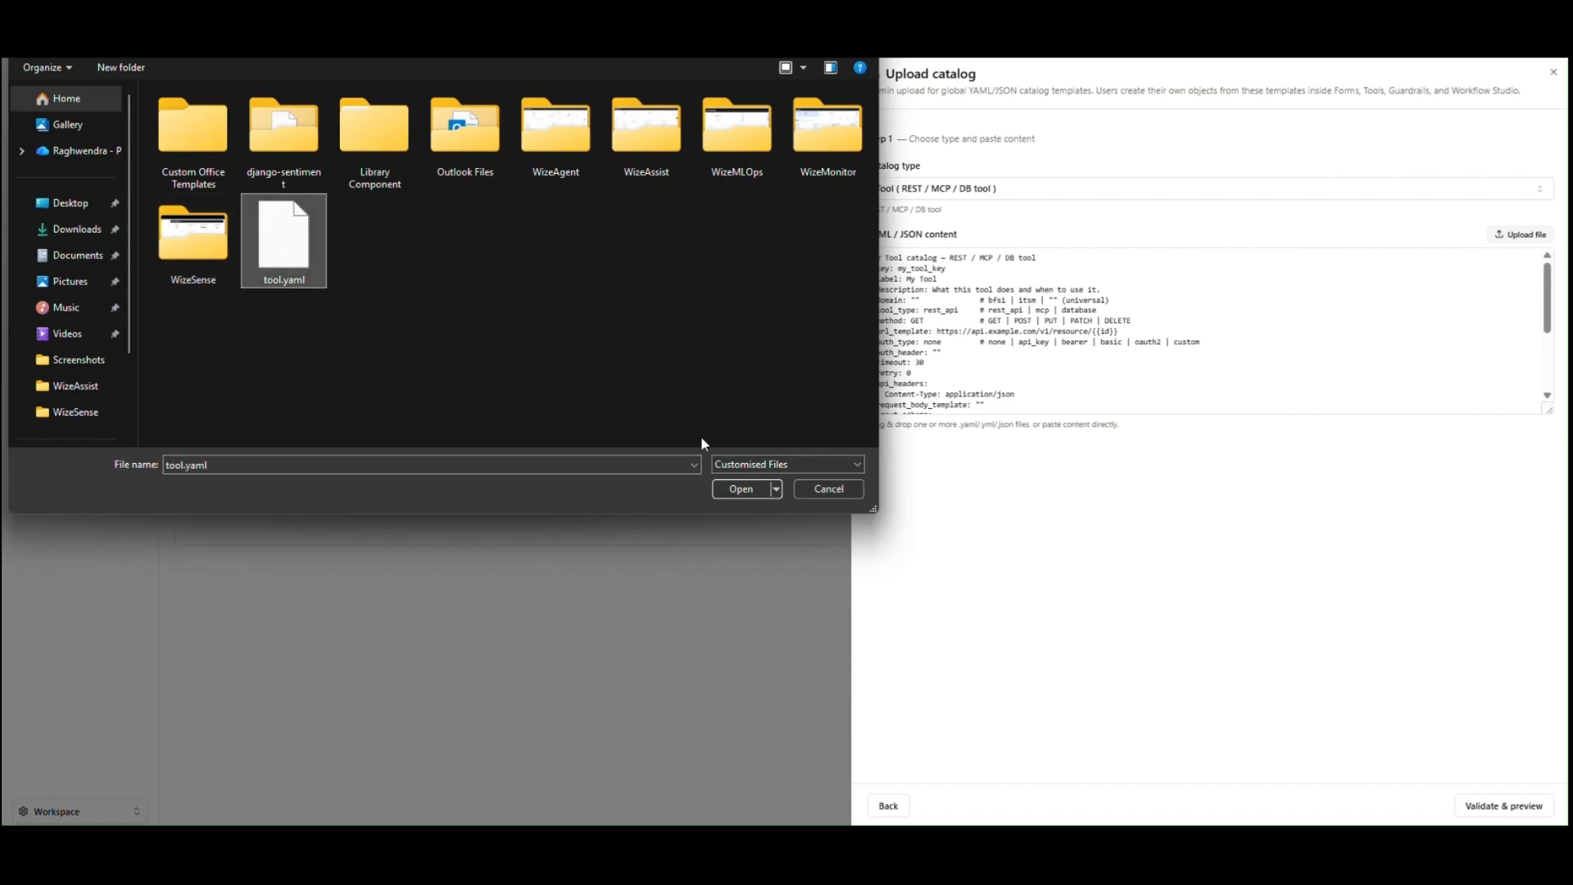
pyautogui.click(739, 489)
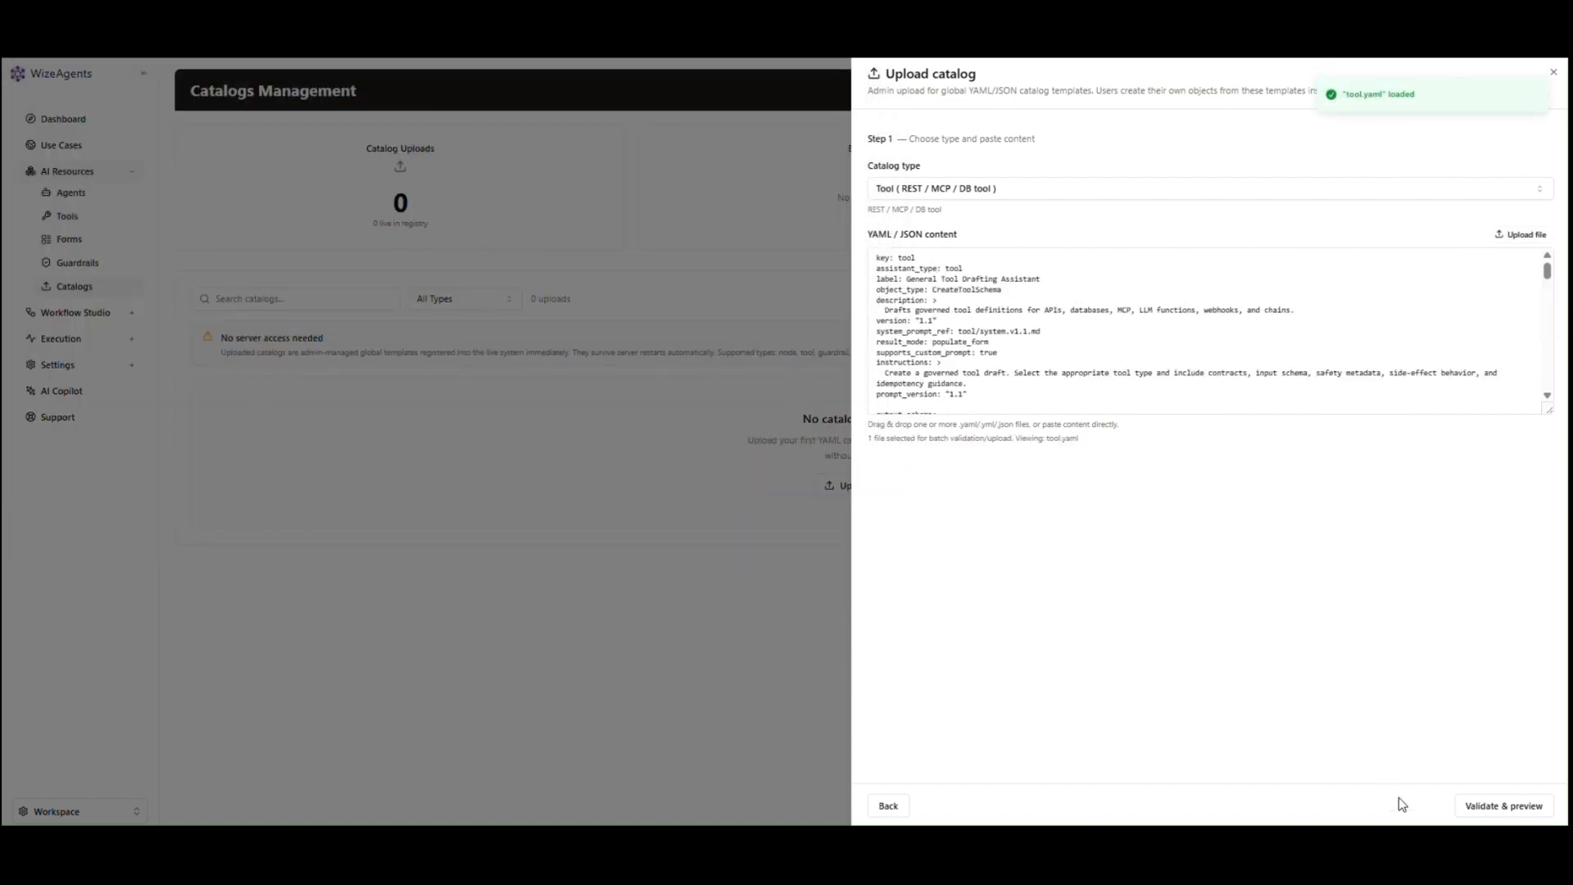
# Validate and register the loaded tool catalog, and close the upload form.
pyautogui.click(1495, 809)
pyautogui.click(1494, 809)
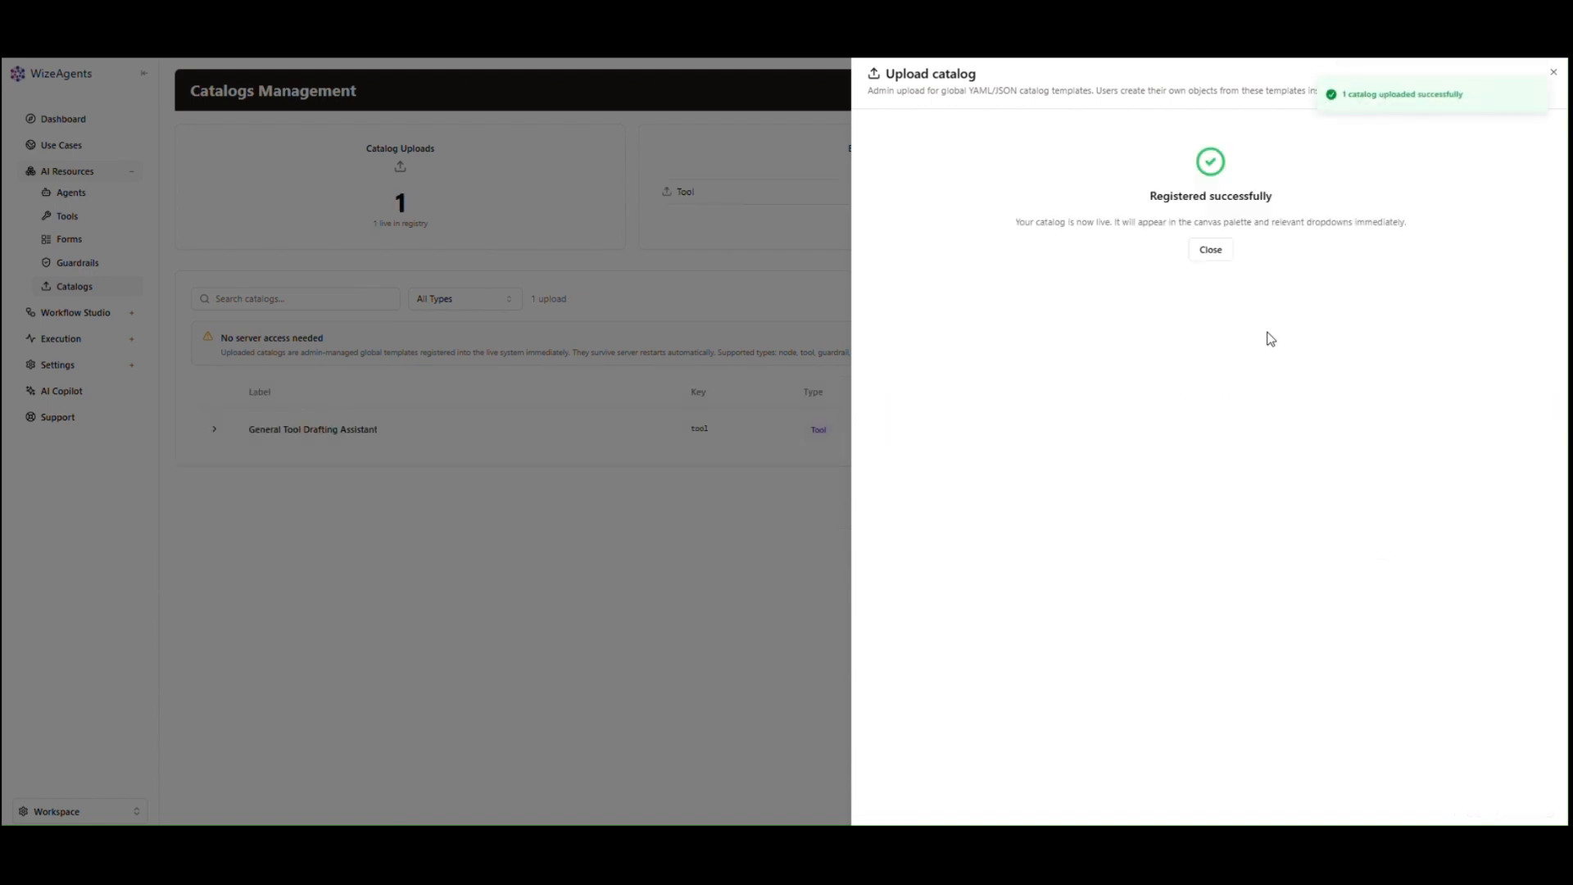
pyautogui.click(1220, 250)
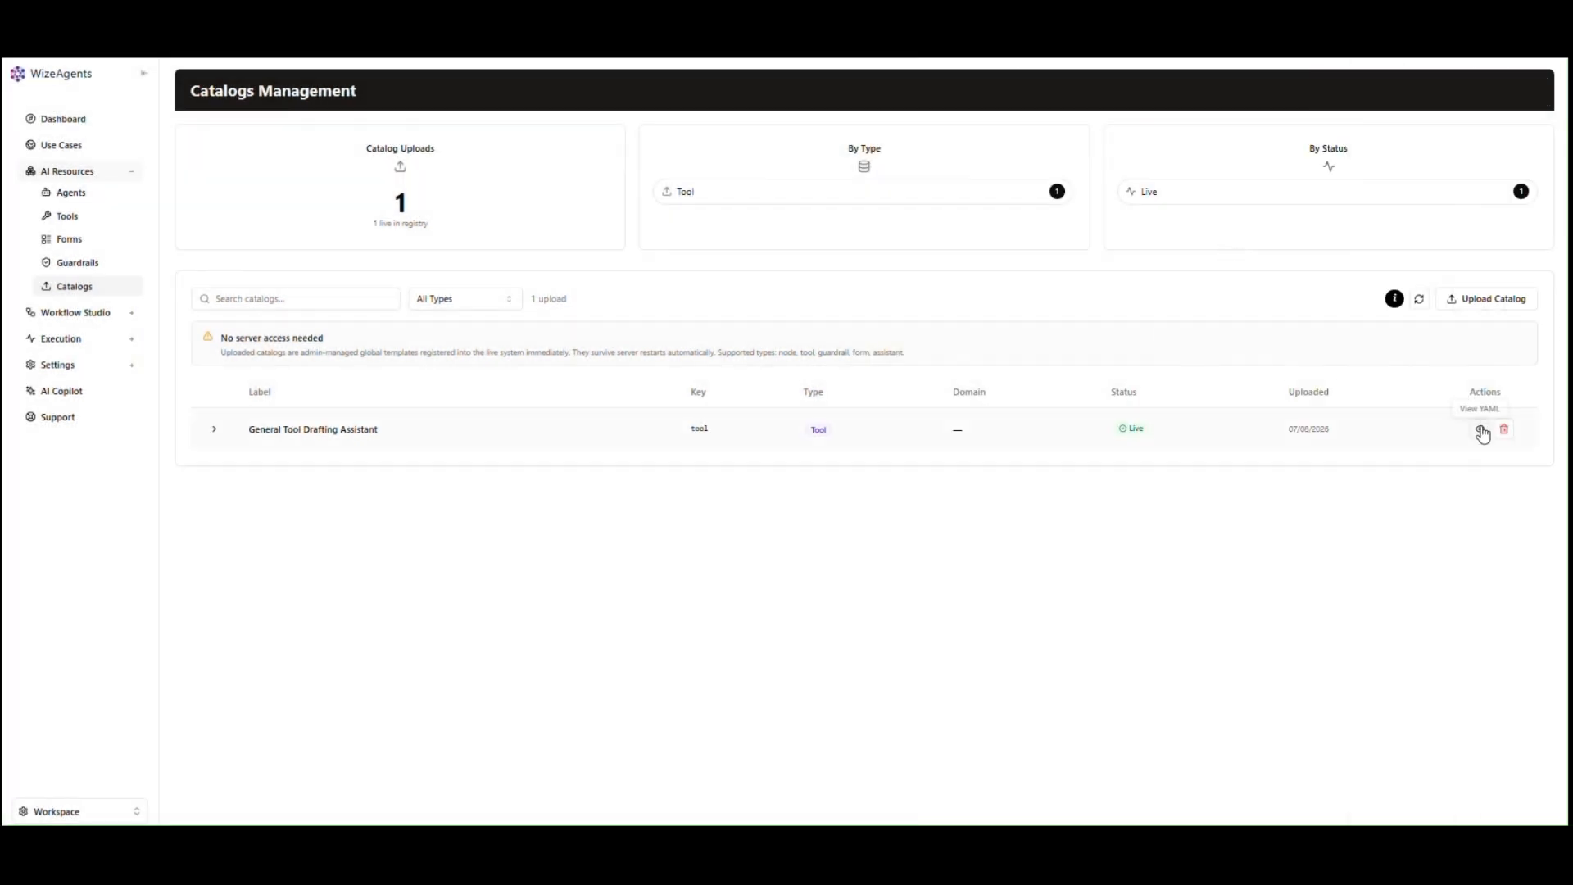
# Inspect the General Tool Drafting Assistant catalog's details and YAML content, close them, and return to the AI Resources overview.
pyautogui.click(1481, 427)
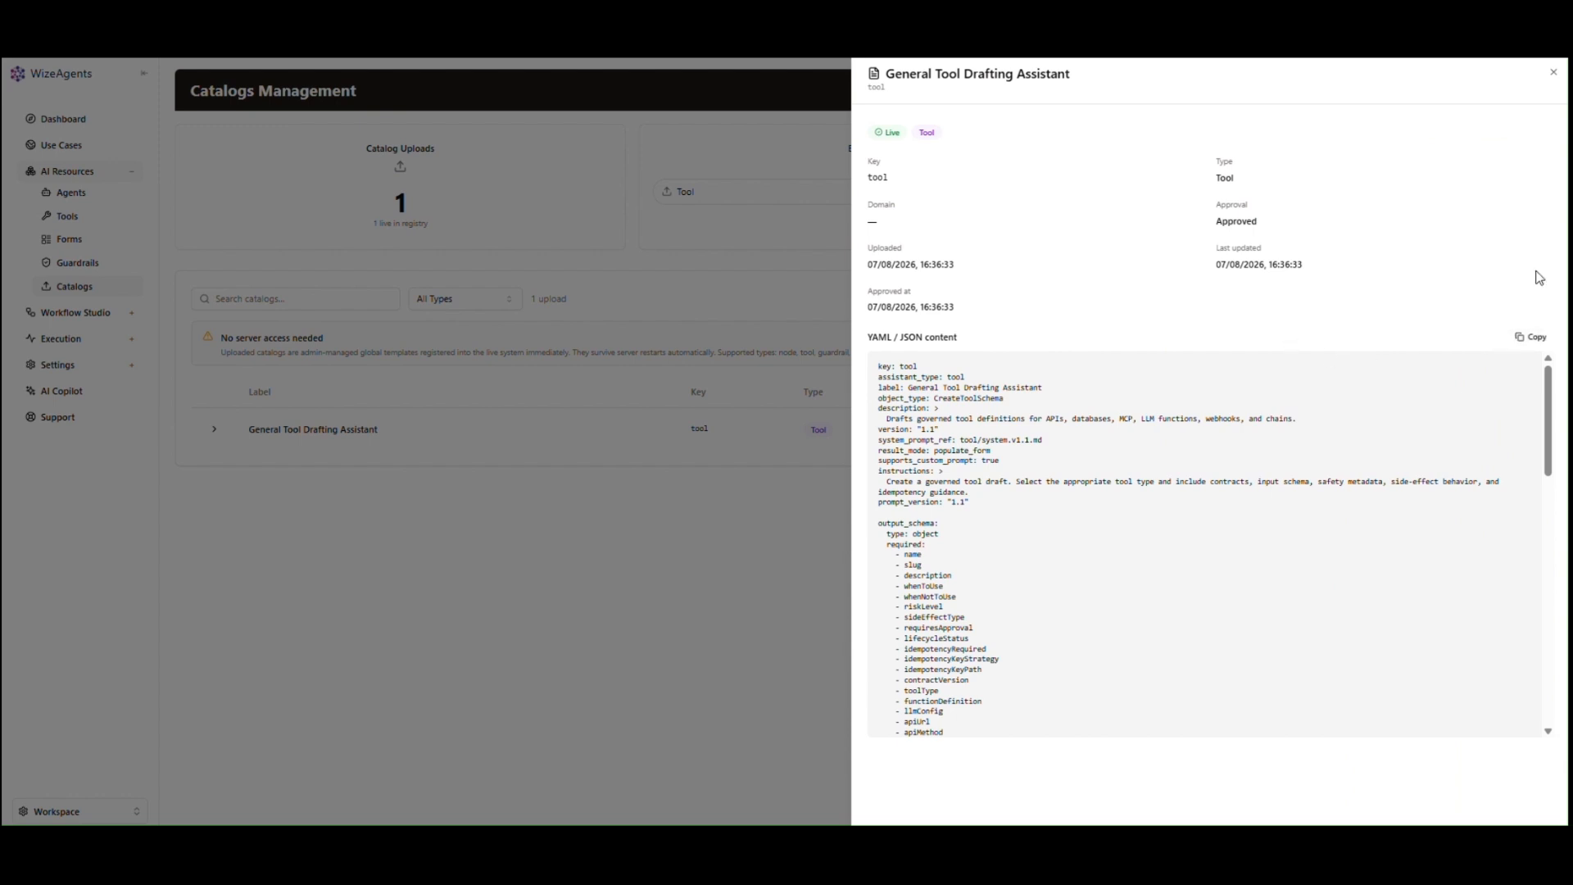
pyautogui.click(1554, 74)
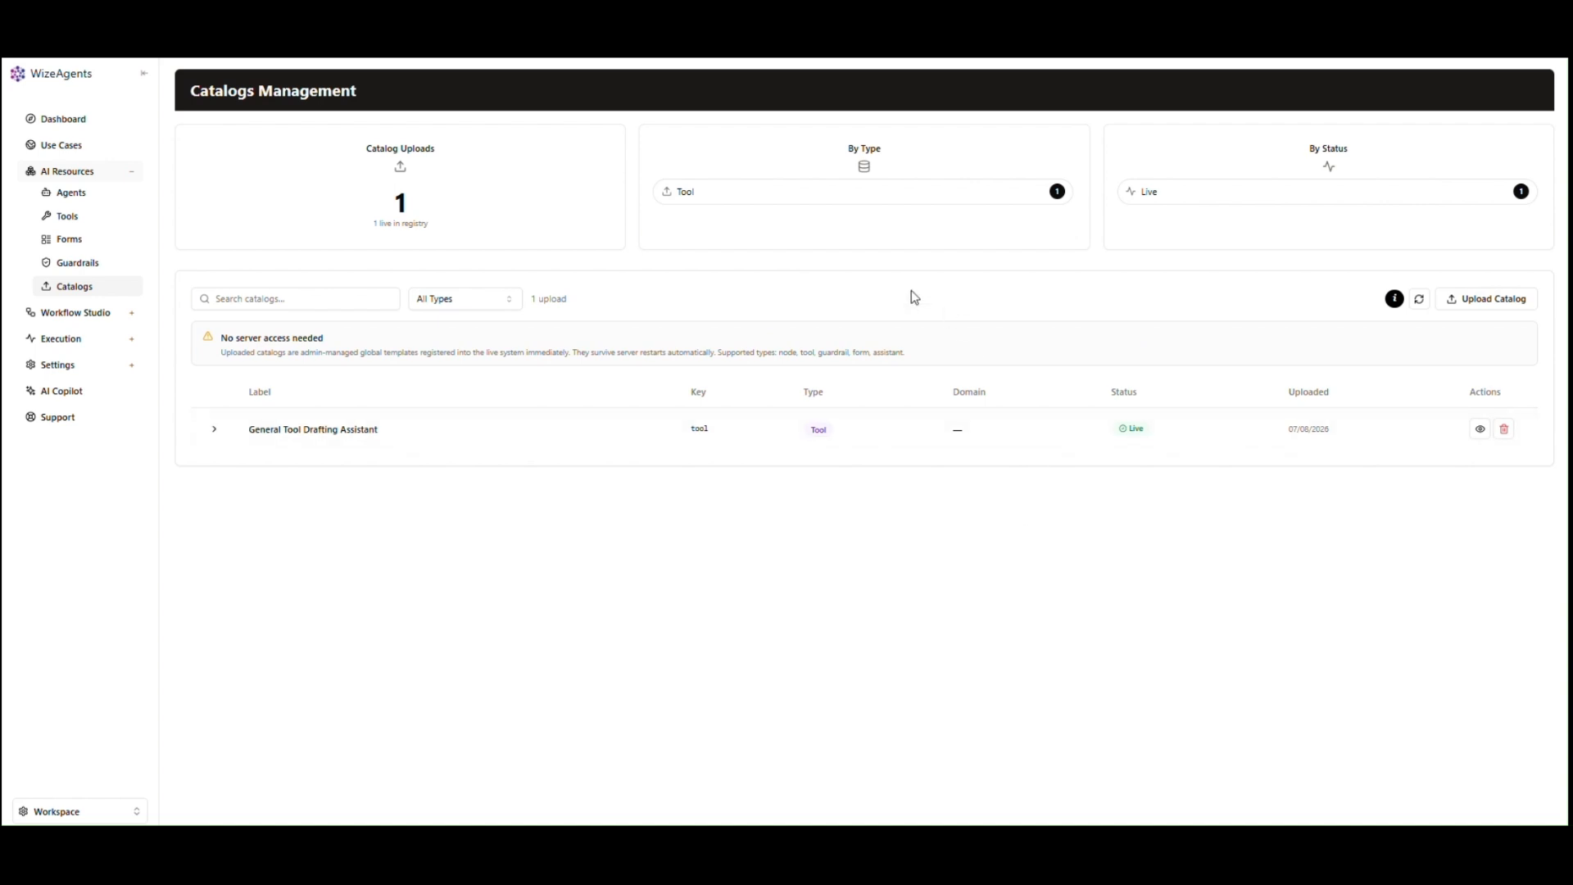
pyautogui.click(90, 181)
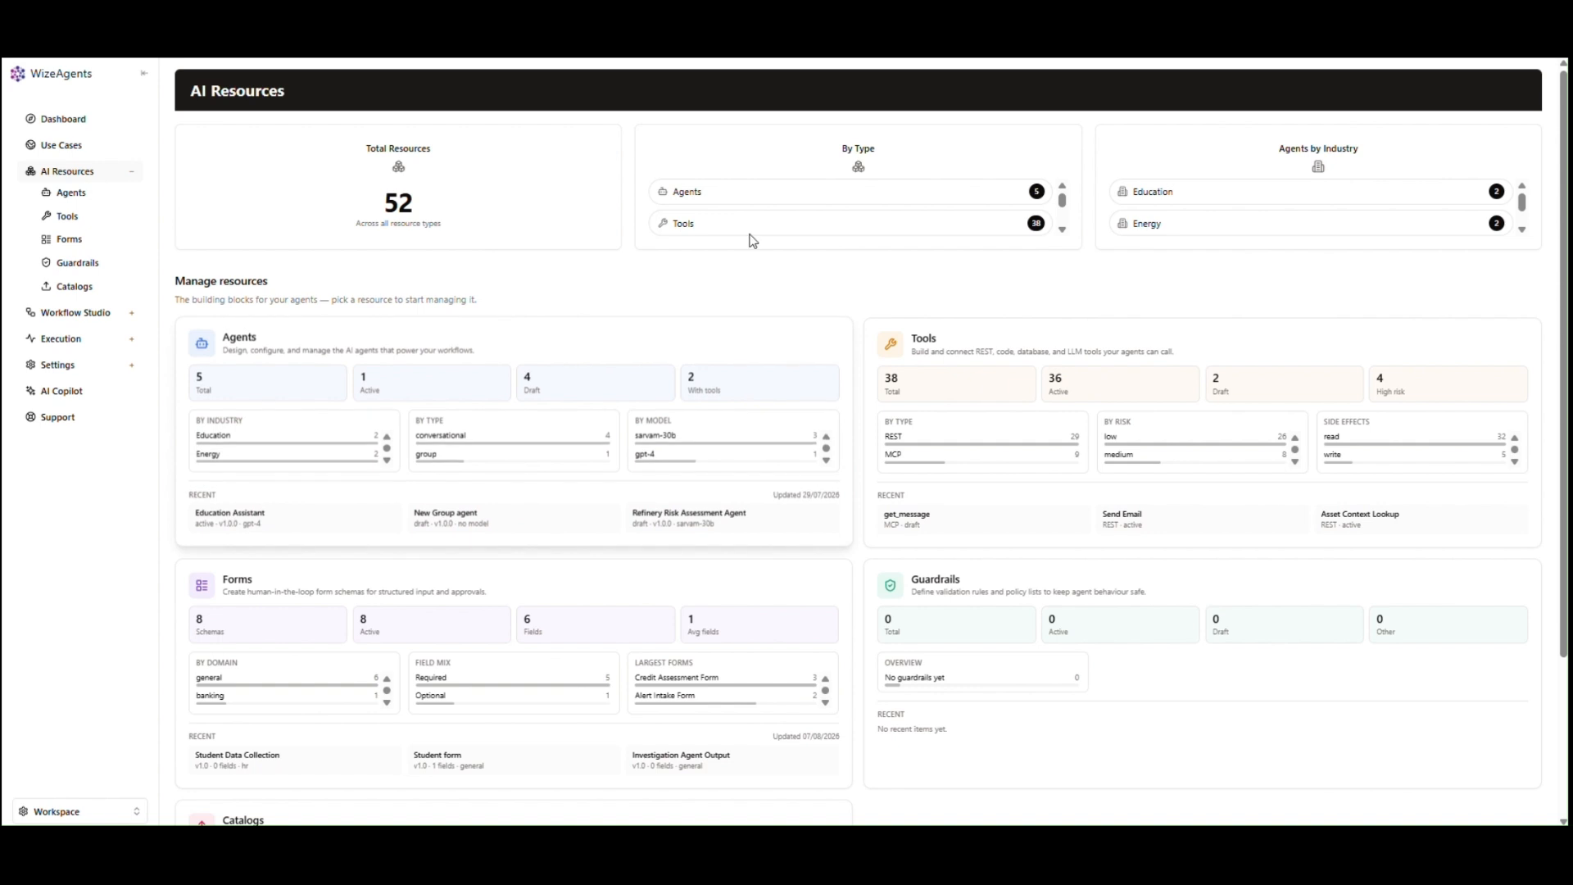